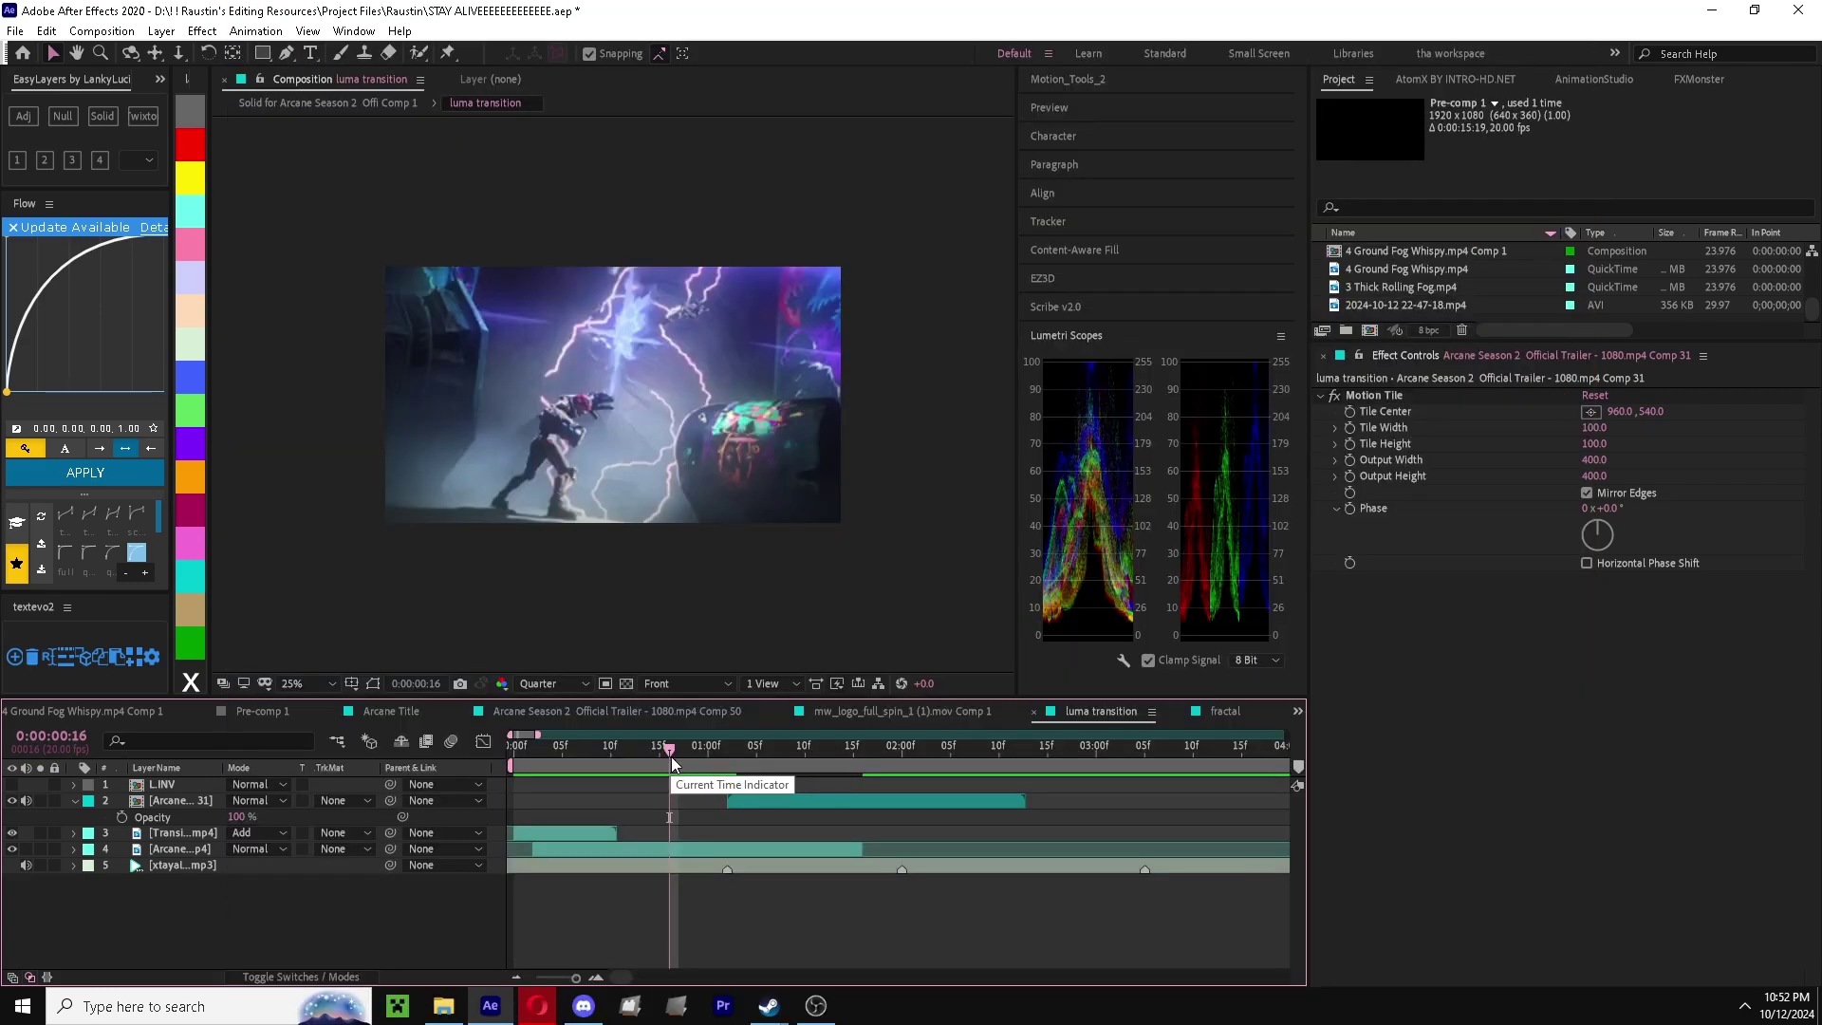
- Preview the start of the luma transition composition from 0:00:00:04
left_click_drag(670, 756, 553, 783)
key("space")
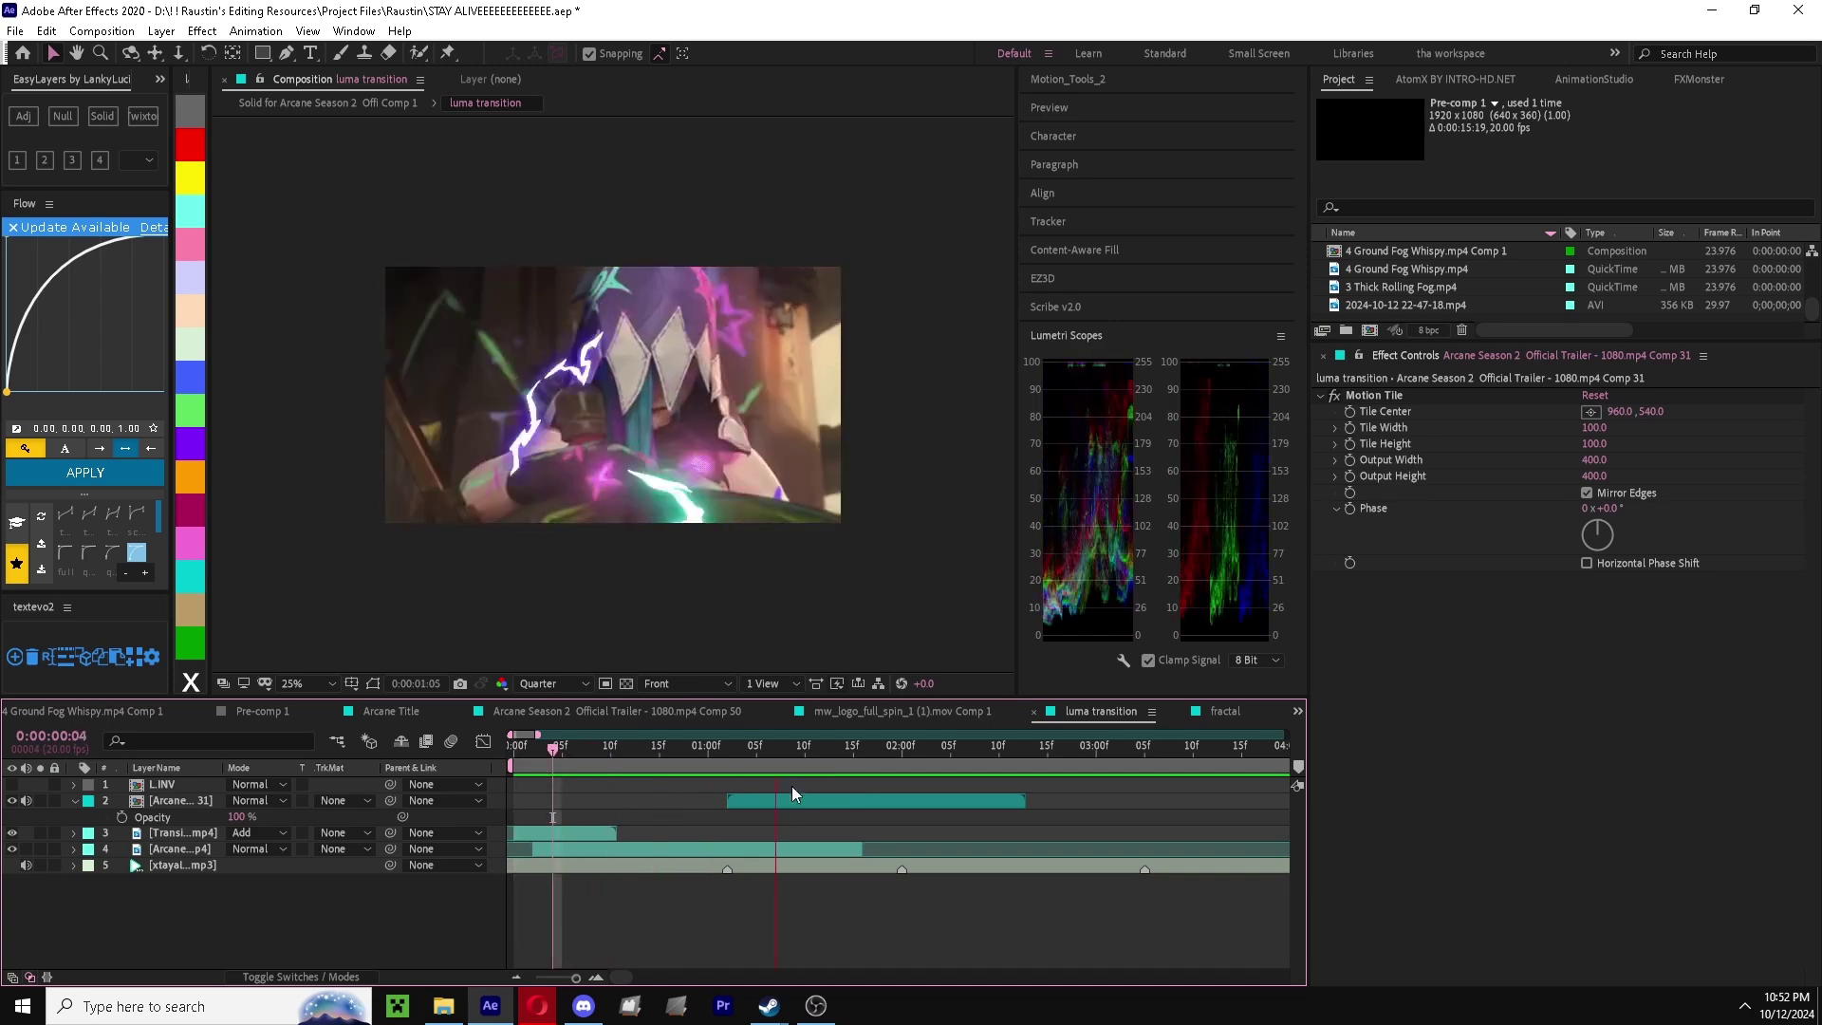
key("space")
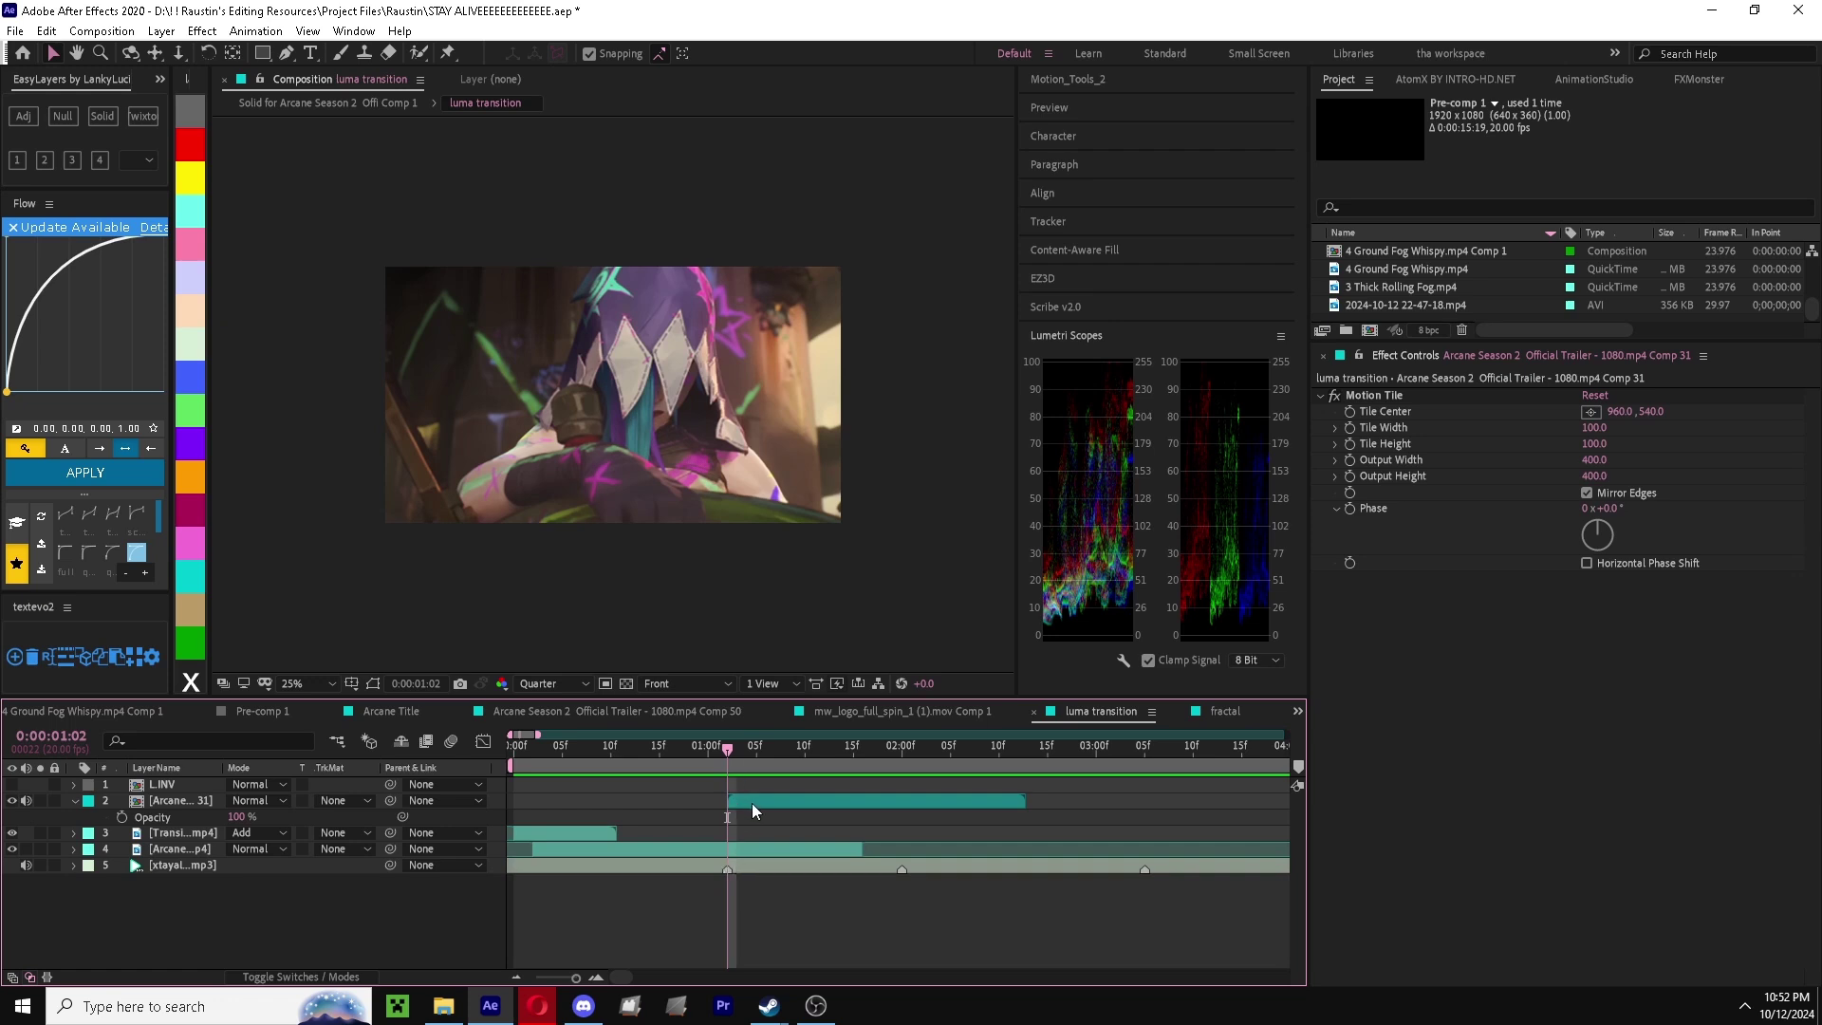
- Split the Arcane trailer clip layer at 0:00:01:02 and delete the part after the cut
mouse_move(728, 750)
left_mouse_down()
mouse_move(712, 755)
mouse_move(728, 756)
left_mouse_up()
left_click(749, 849)
key("ctrl+shift+d")
key("Delete")
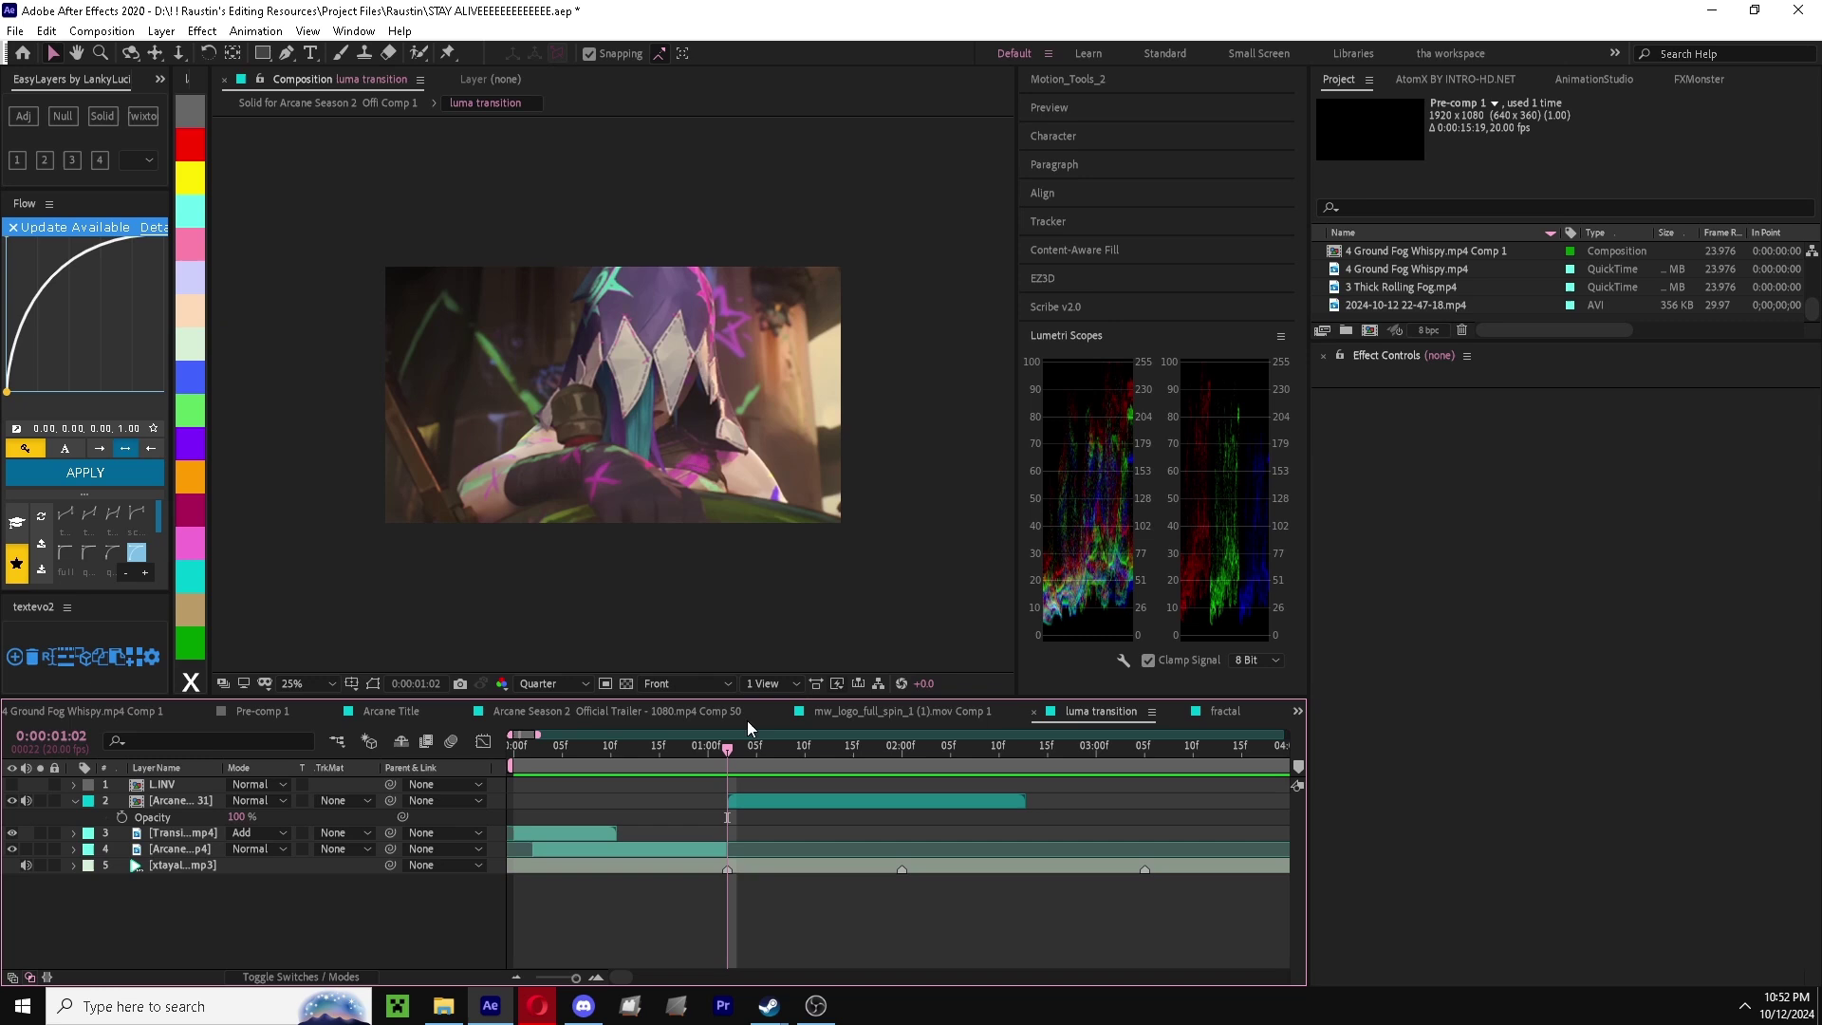
- Extend the trimmed Arcane trailer clip's end back out to about 0:00:01:16
left_click(732, 843)
left_click(668, 751)
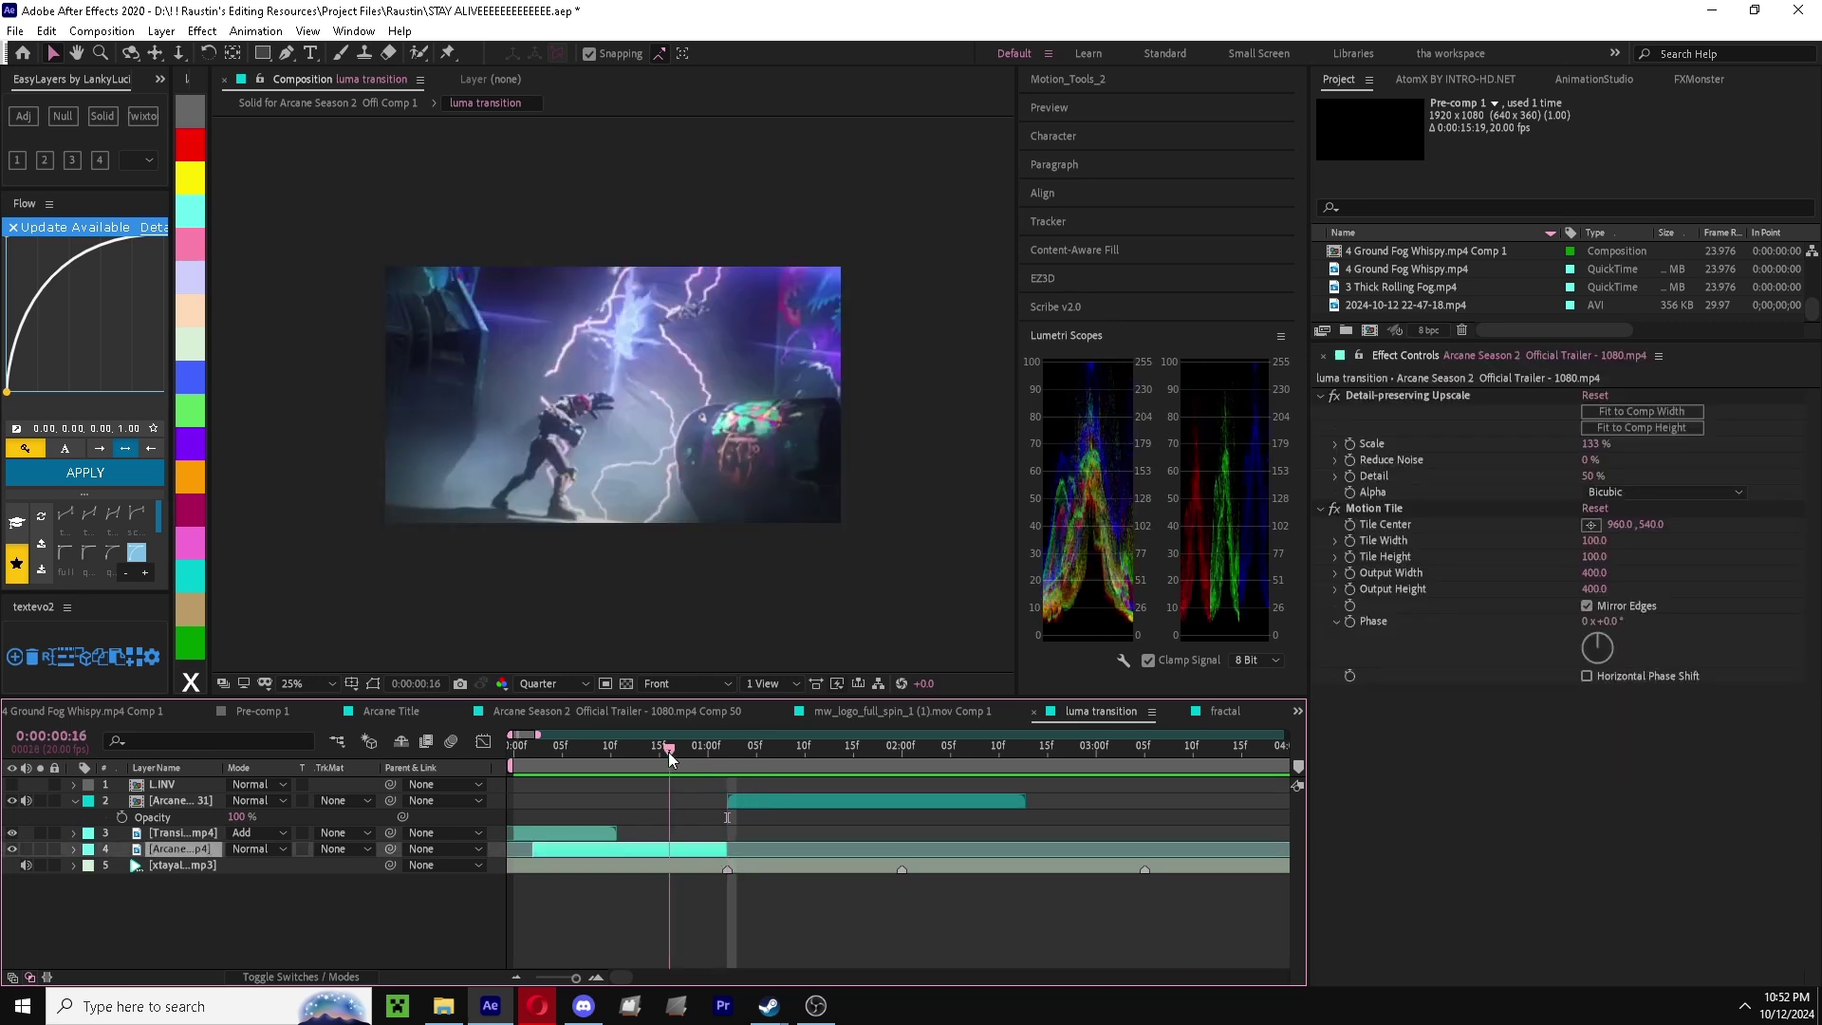
left_click(725, 753)
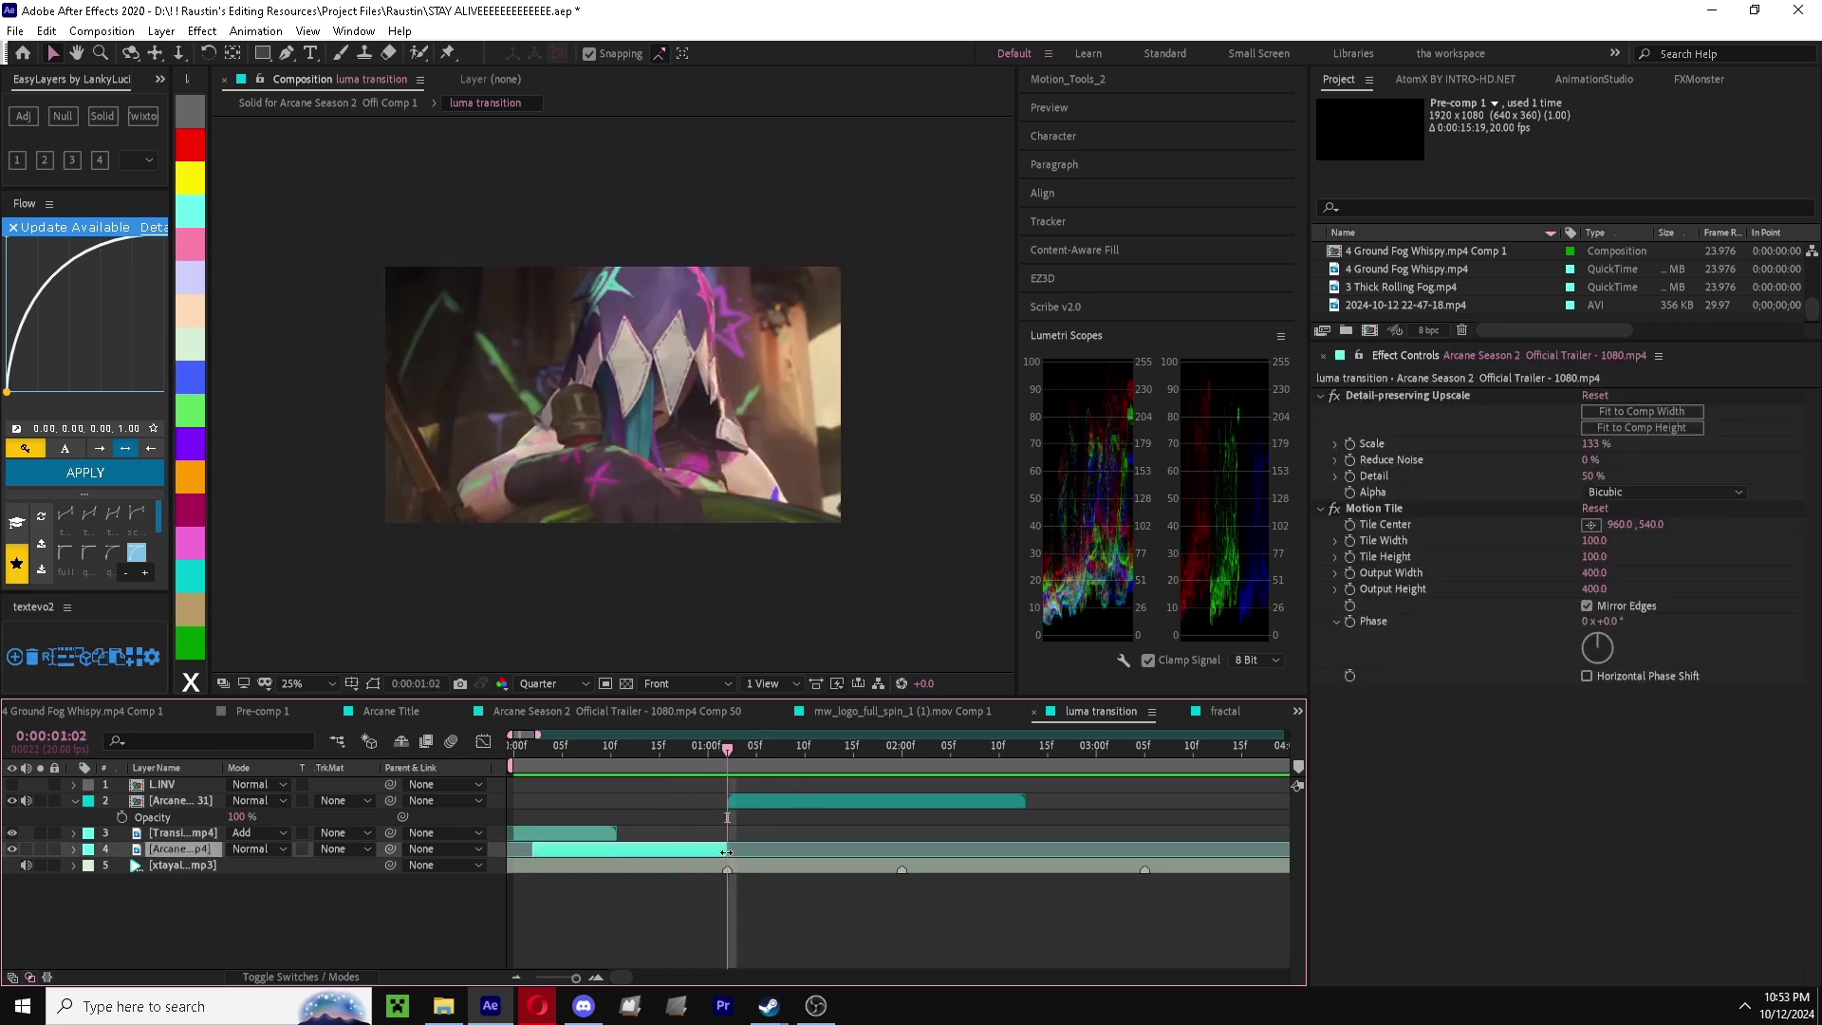
left_click_drag(727, 849, 862, 849)
left_click(741, 785)
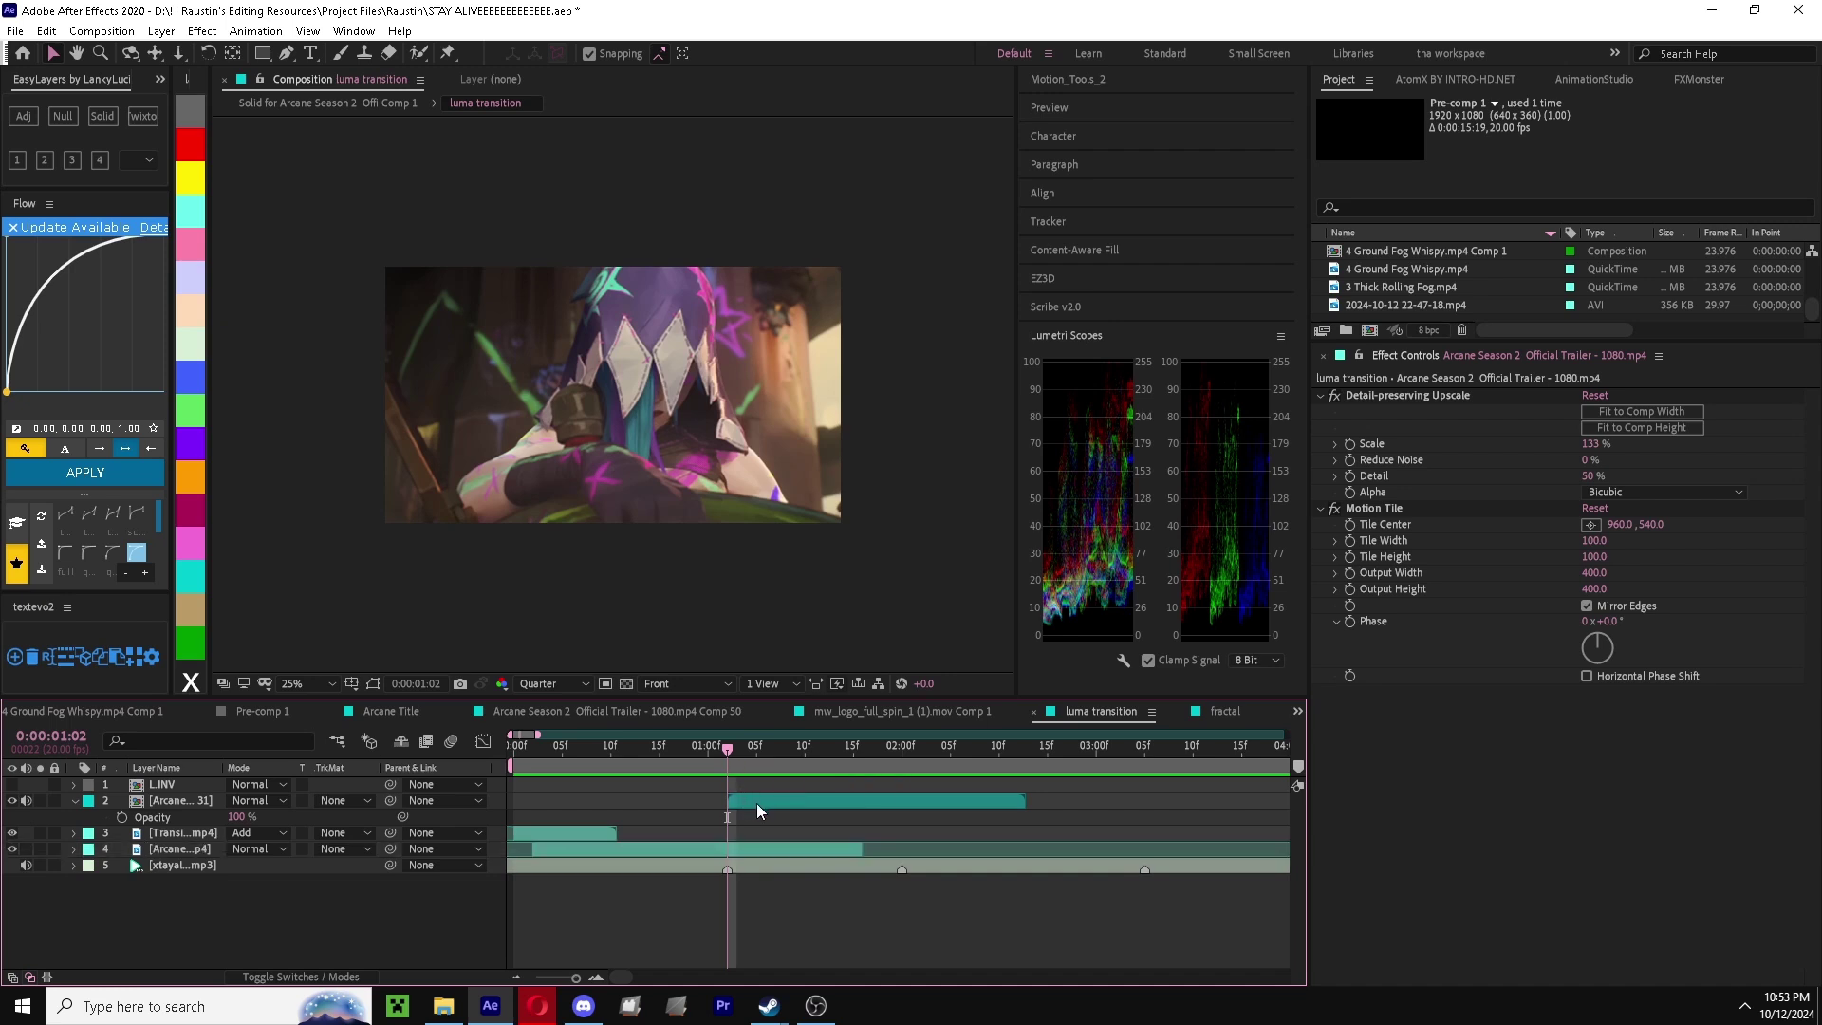
- Preview the second clip, Arcane Comp 31, from its start at 0:00:01:02
left_click(744, 805)
left_click(733, 868)
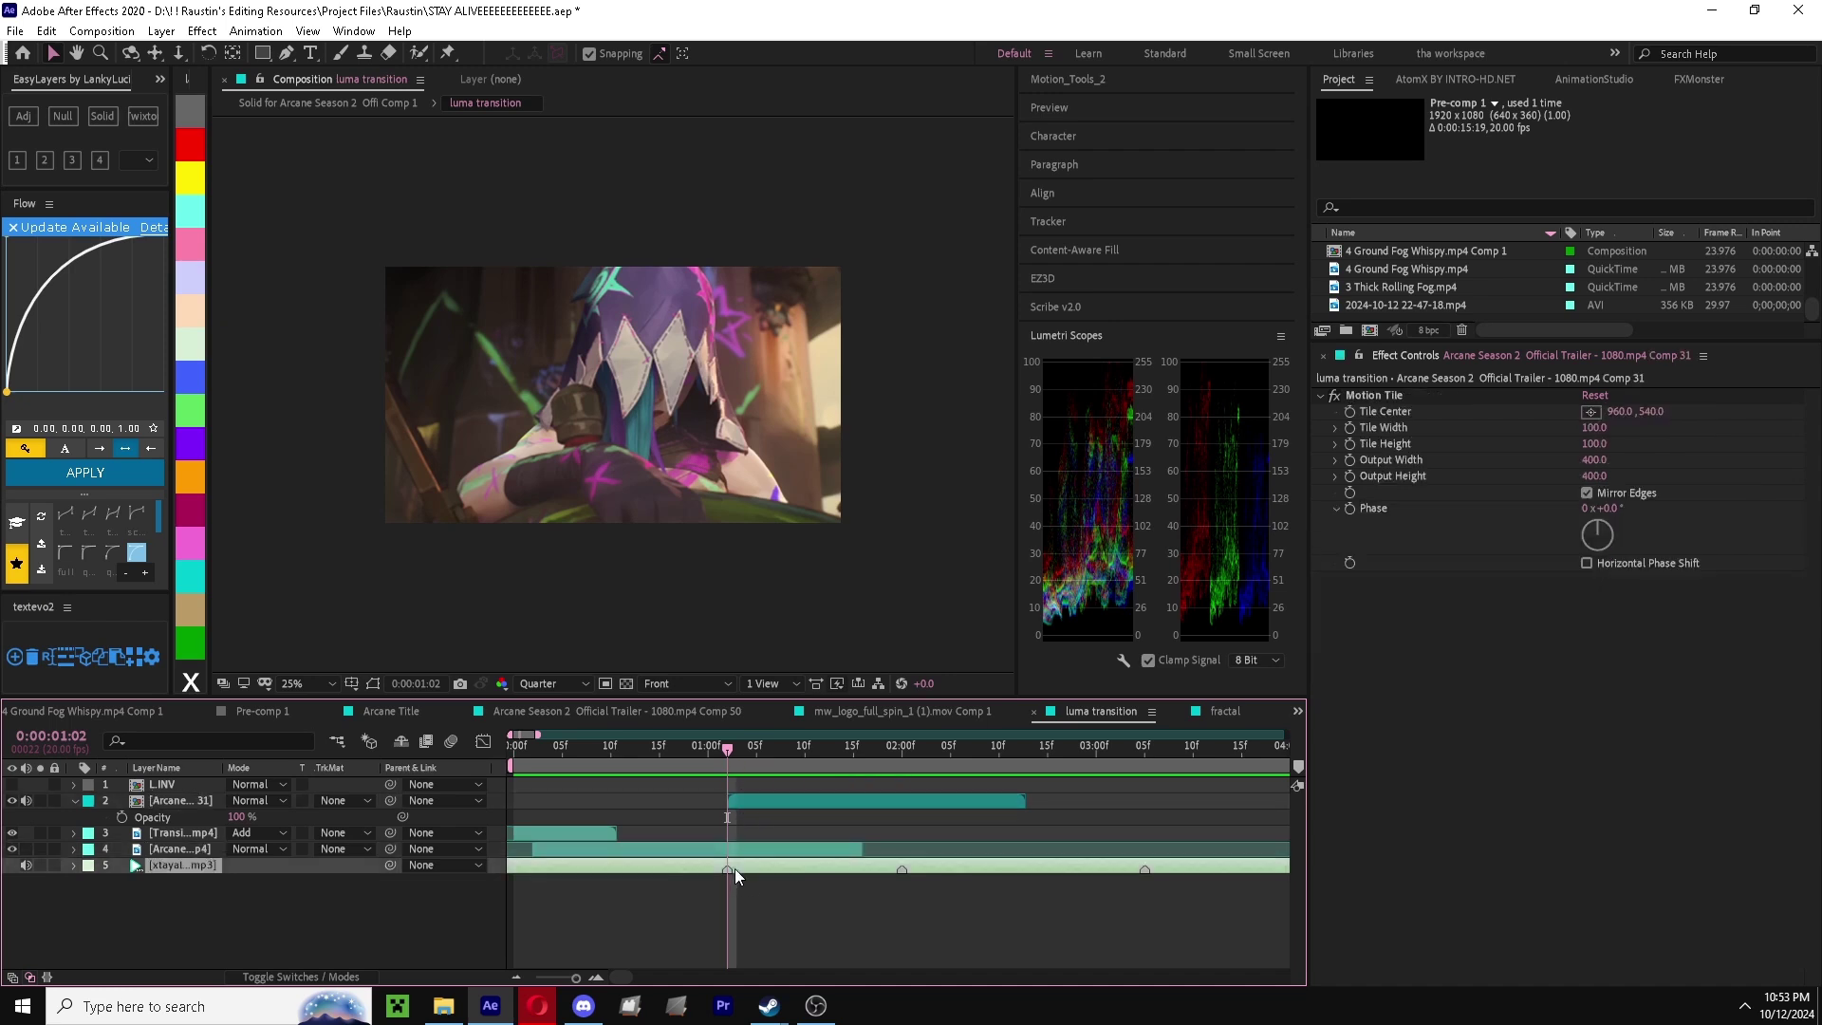
left_click(630, 963)
key("space")
left_click(799, 801)
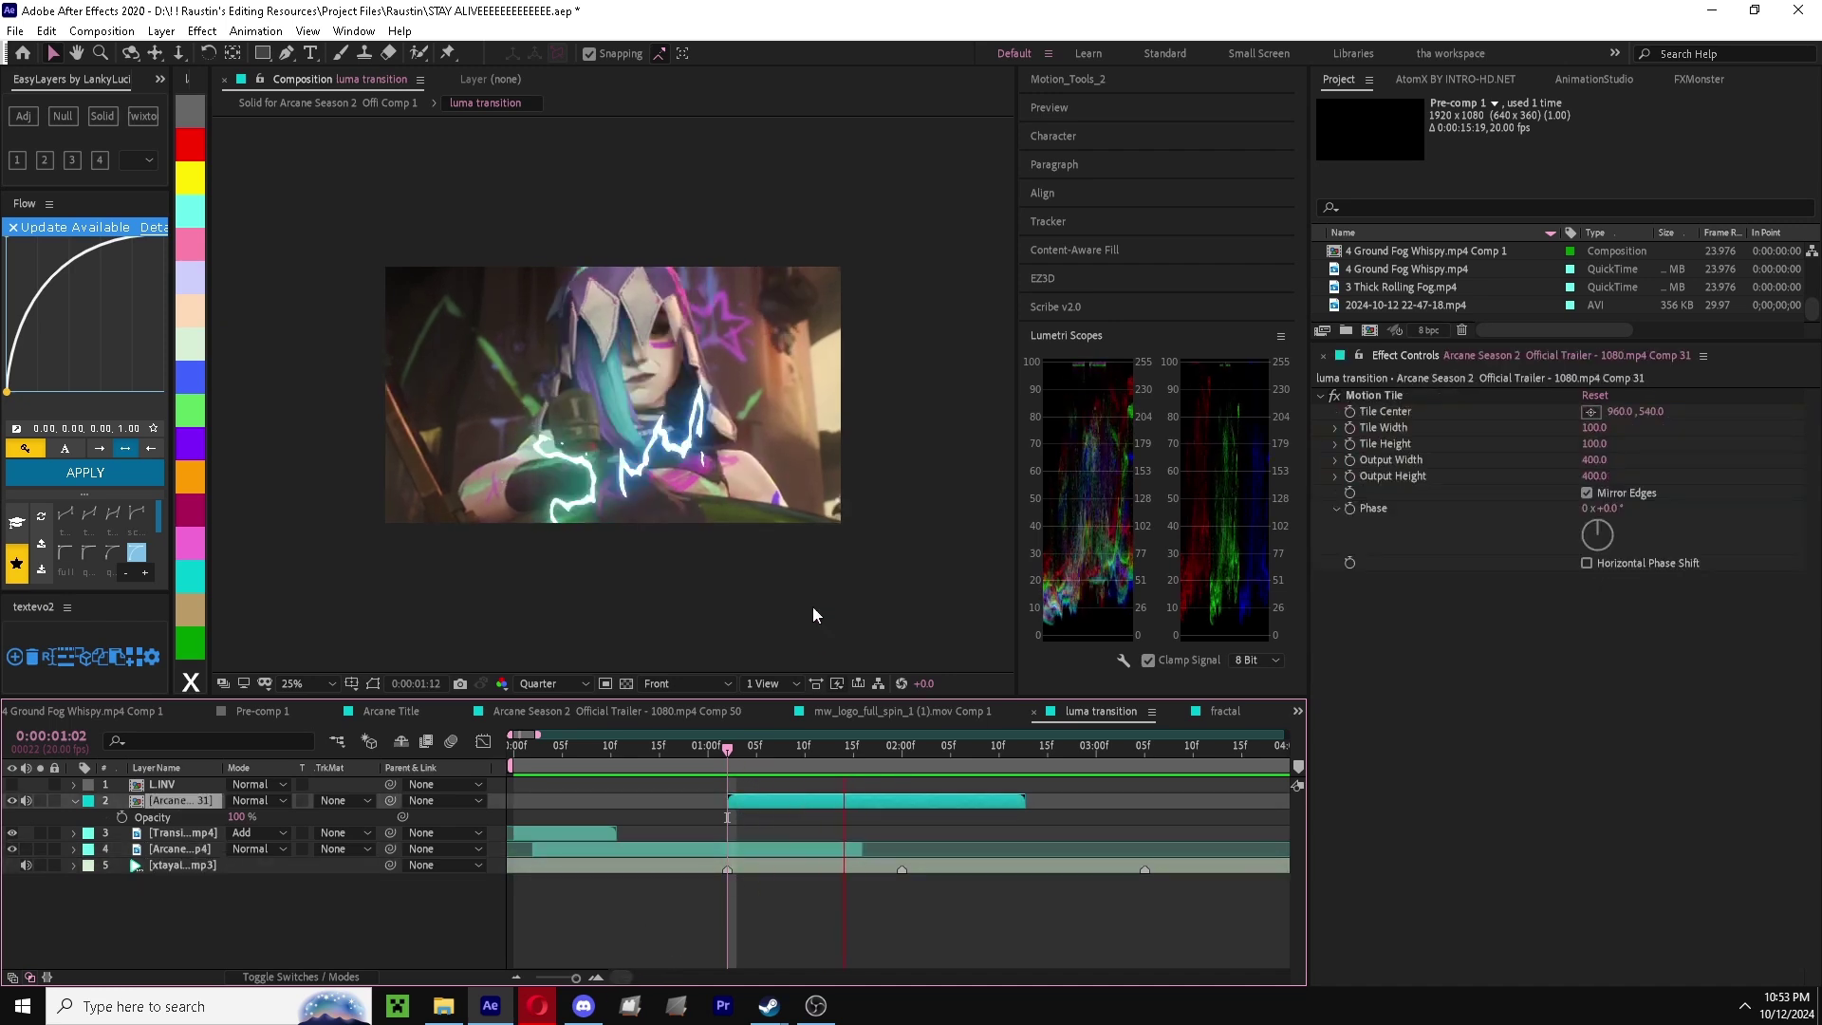
key("space")
key("space")
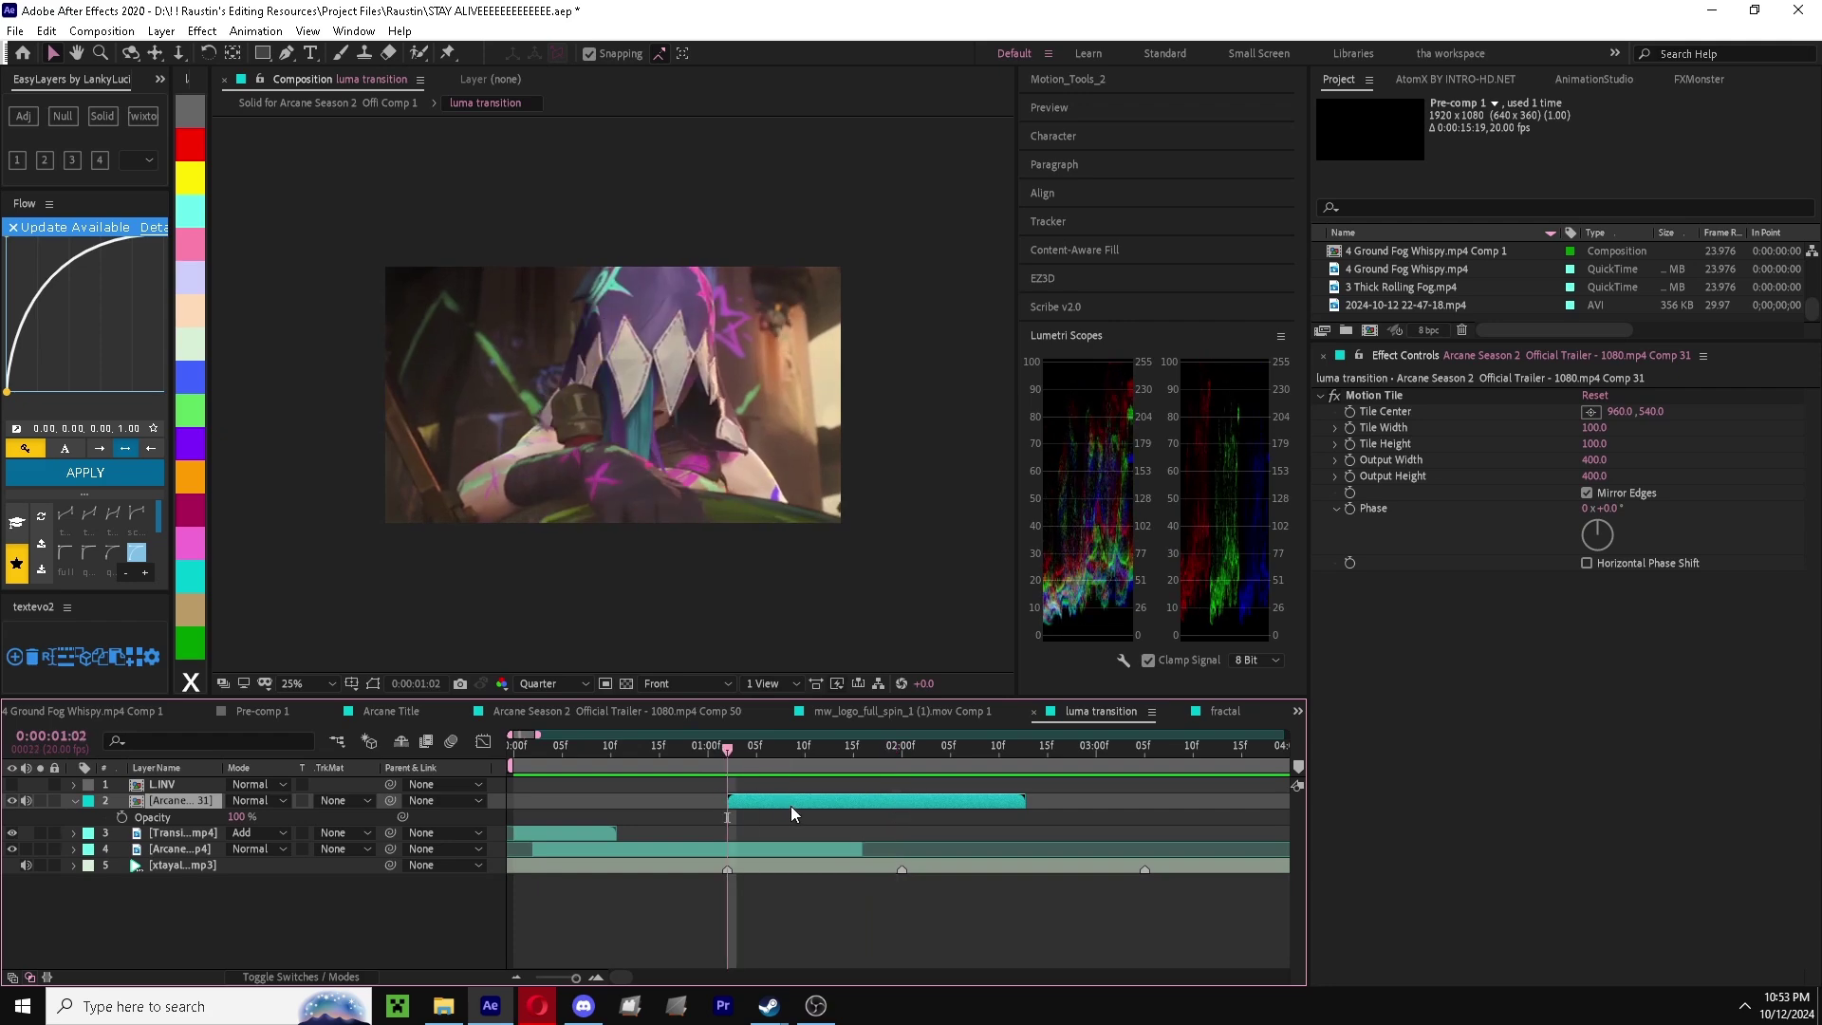
- Move the Arcane Comp 31 layer earlier so it starts at 0:00:00:13, overlapping the first clip, and show its Scale property
left_click_drag(790, 806, 638, 755)
left_click(685, 754)
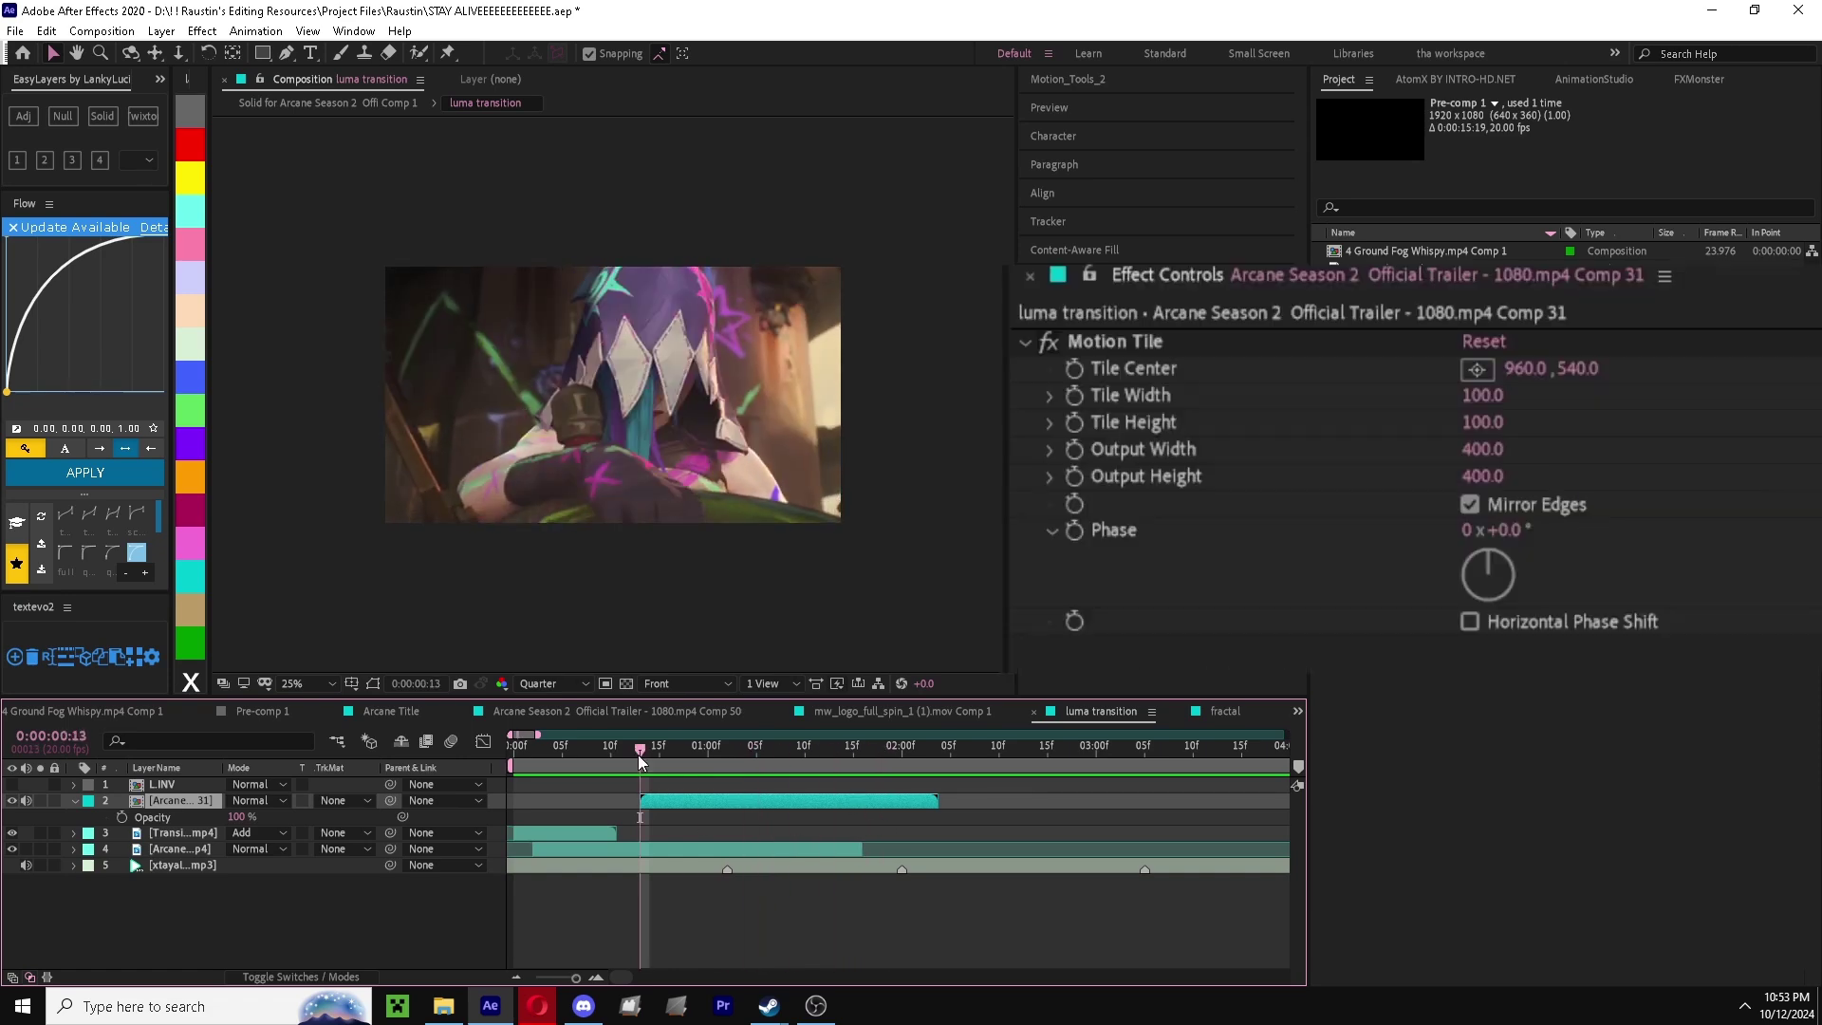
key("s")
- Create a 1920 x 1080 black solid above Arcane Comp 31 and cut away its part before 0:00:00:13
right_click(663, 818)
mouse_move(707, 607)
left_click(943, 667)
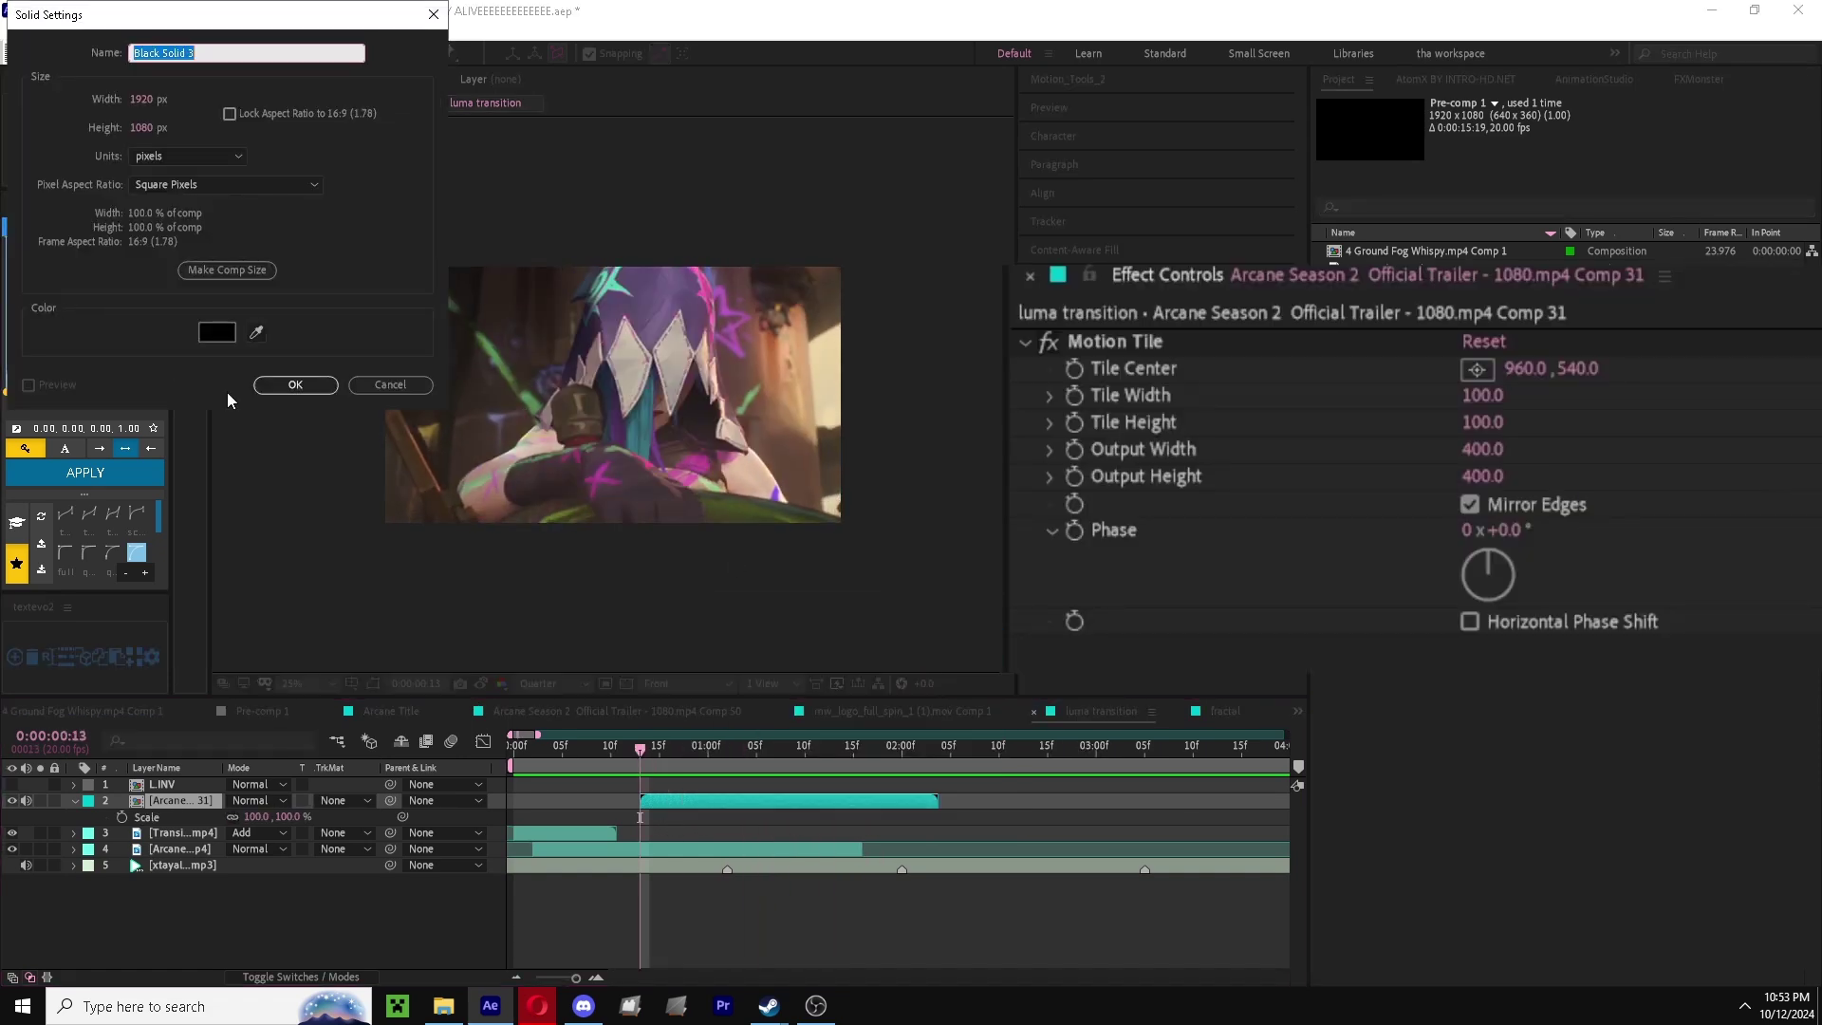
left_click(292, 384)
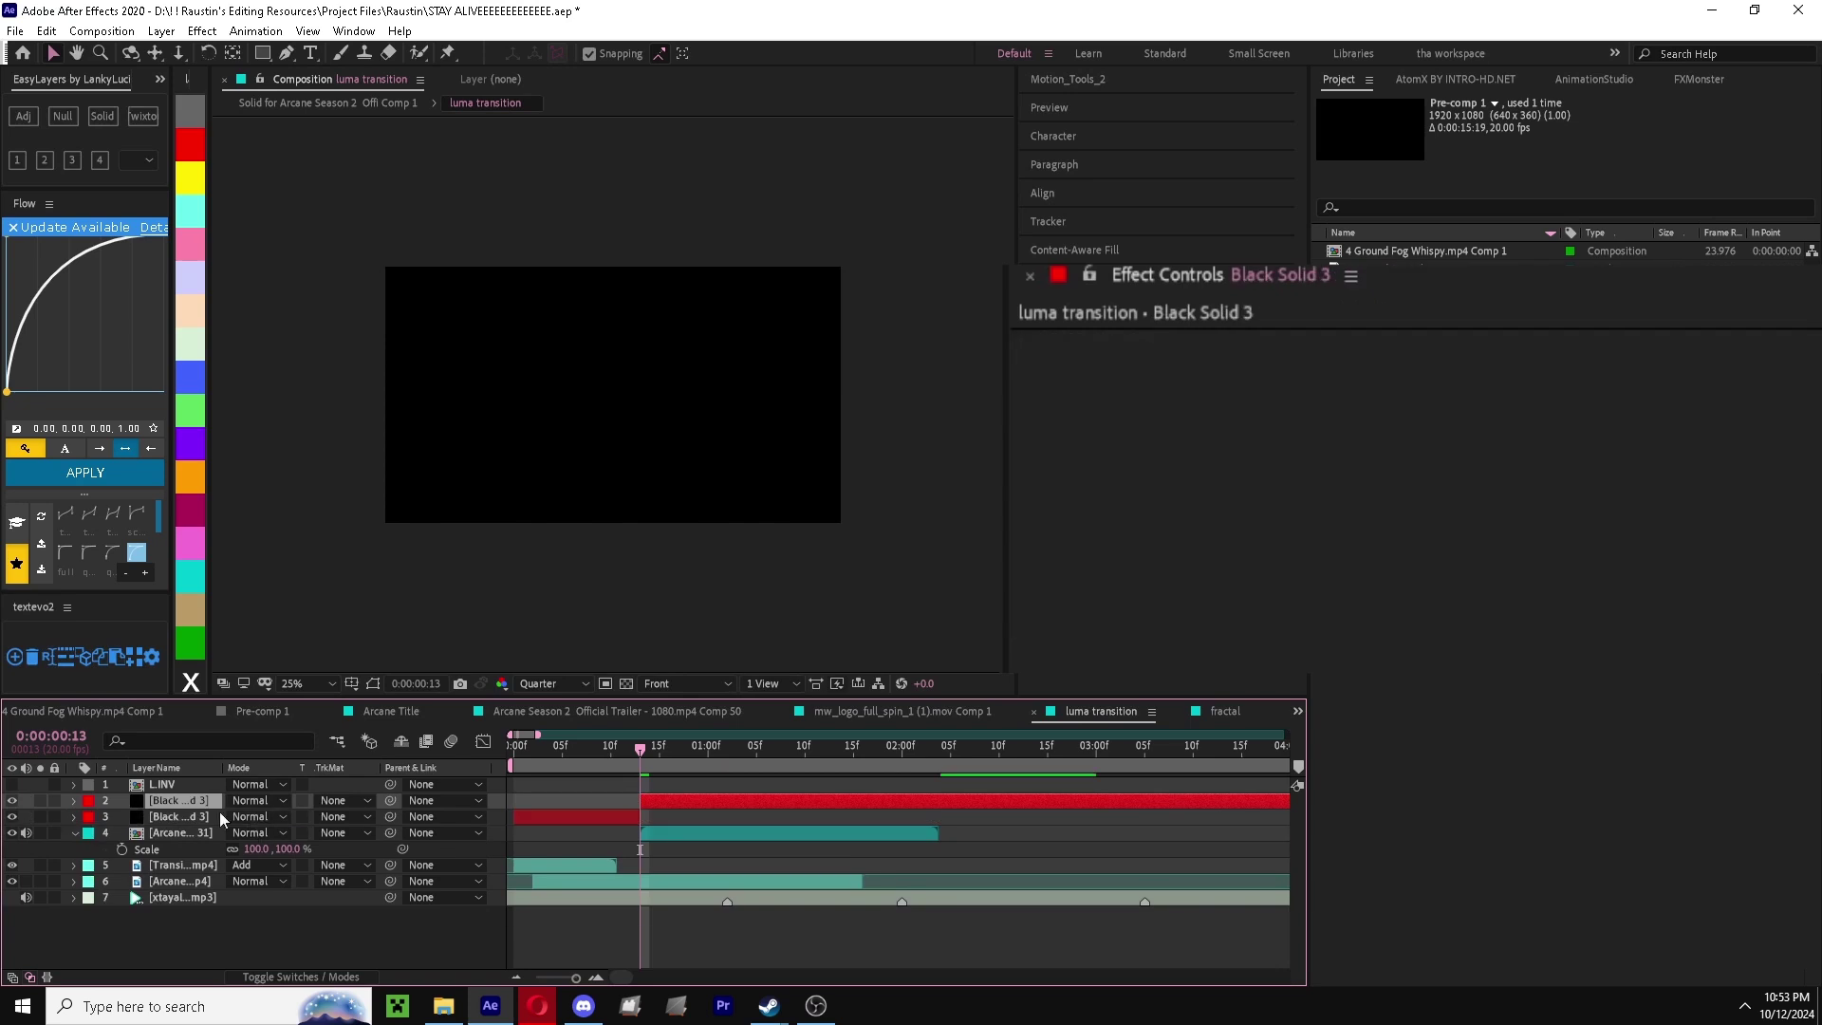
left_click(585, 817)
key("Delete")
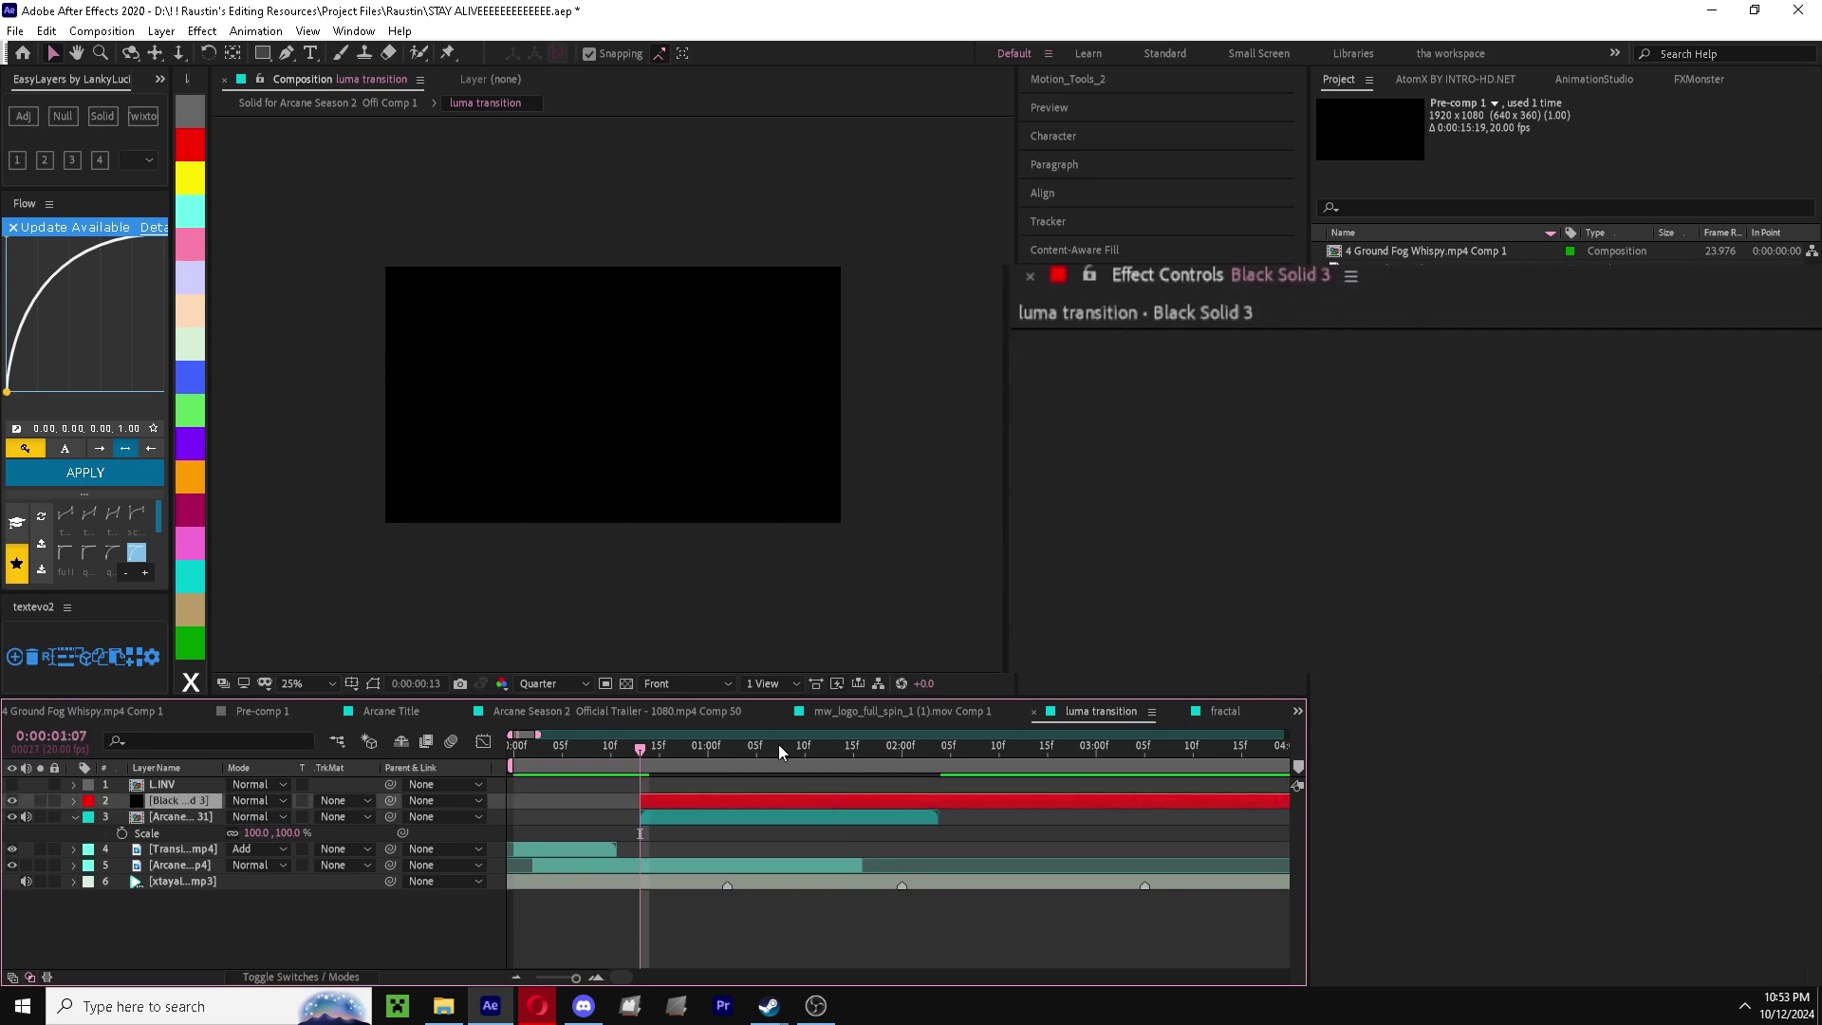
- Trim the end of the black solid to match the end of the Arcane Comp 31 layer
left_click_drag(778, 744, 698, 759)
key("ctrl+shift+d")
key("Delete")
left_click(754, 797)
left_click_drag(931, 797, 943, 792)
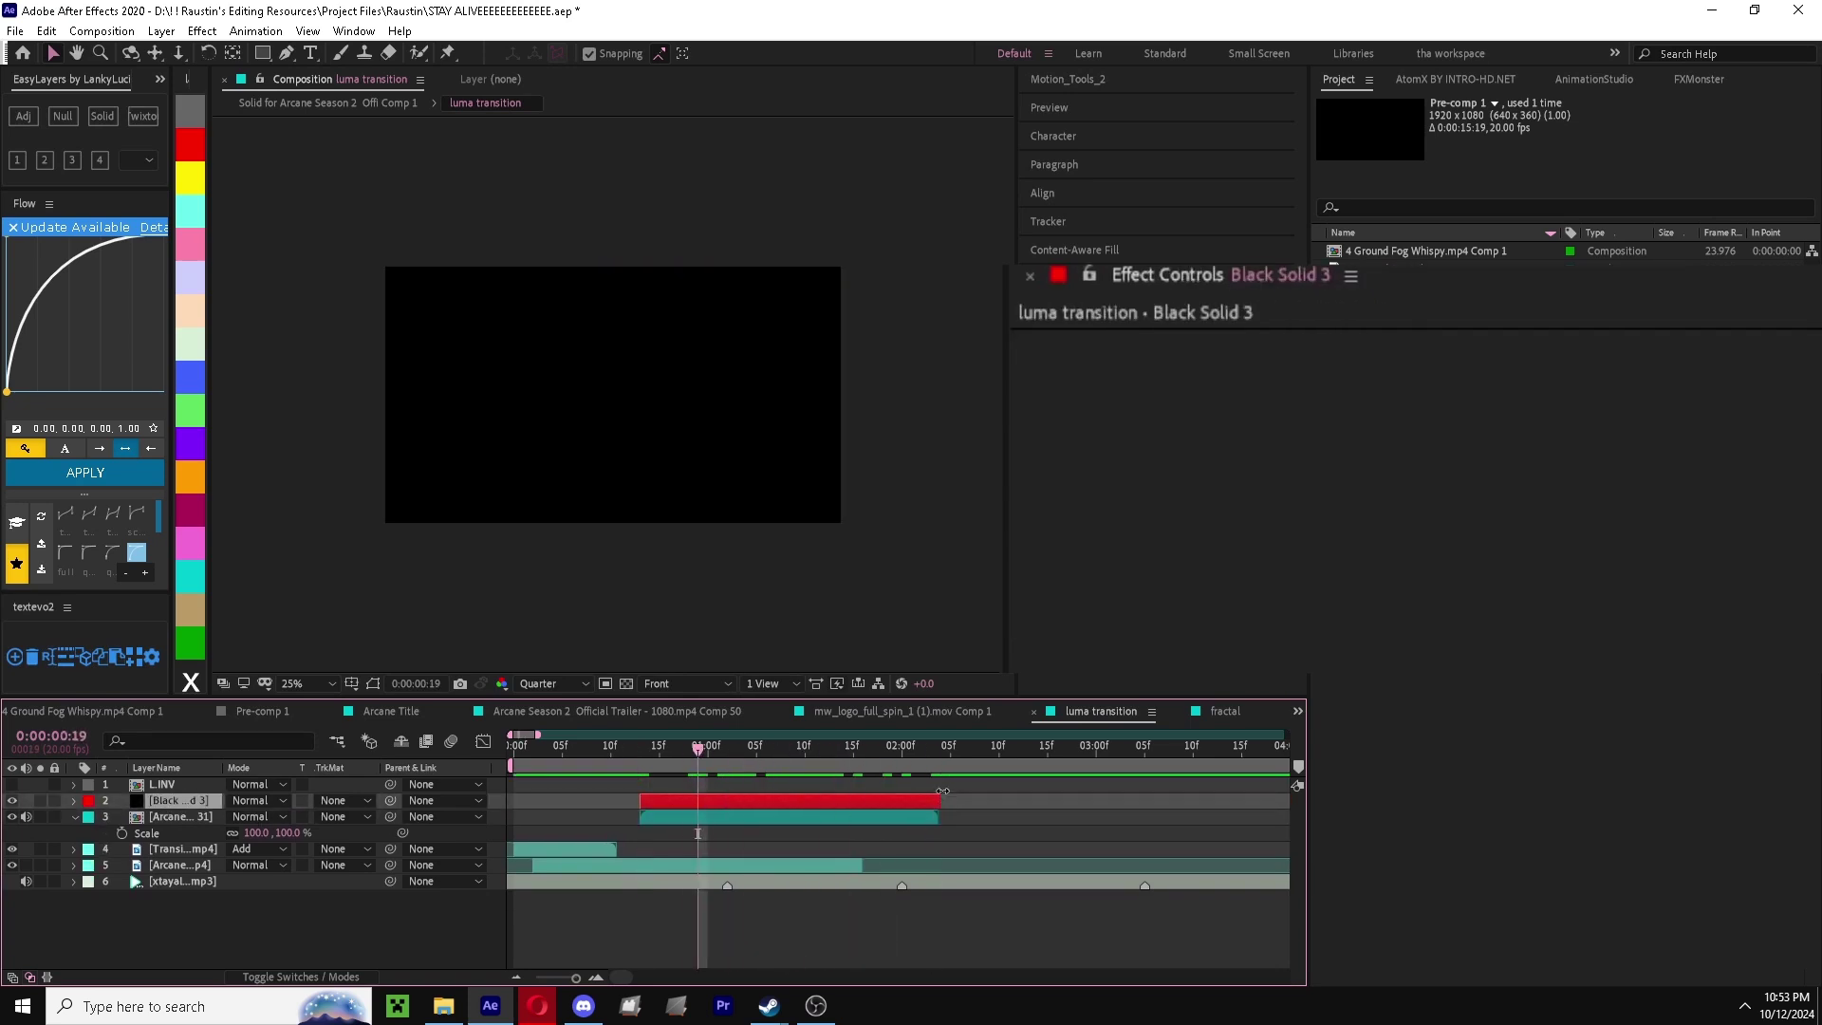
- Pre-compose the black solid with all its attributes as "fractal" and open the new composition
left_click(684, 755)
key("ctrl+shift+c")
type("frasc")
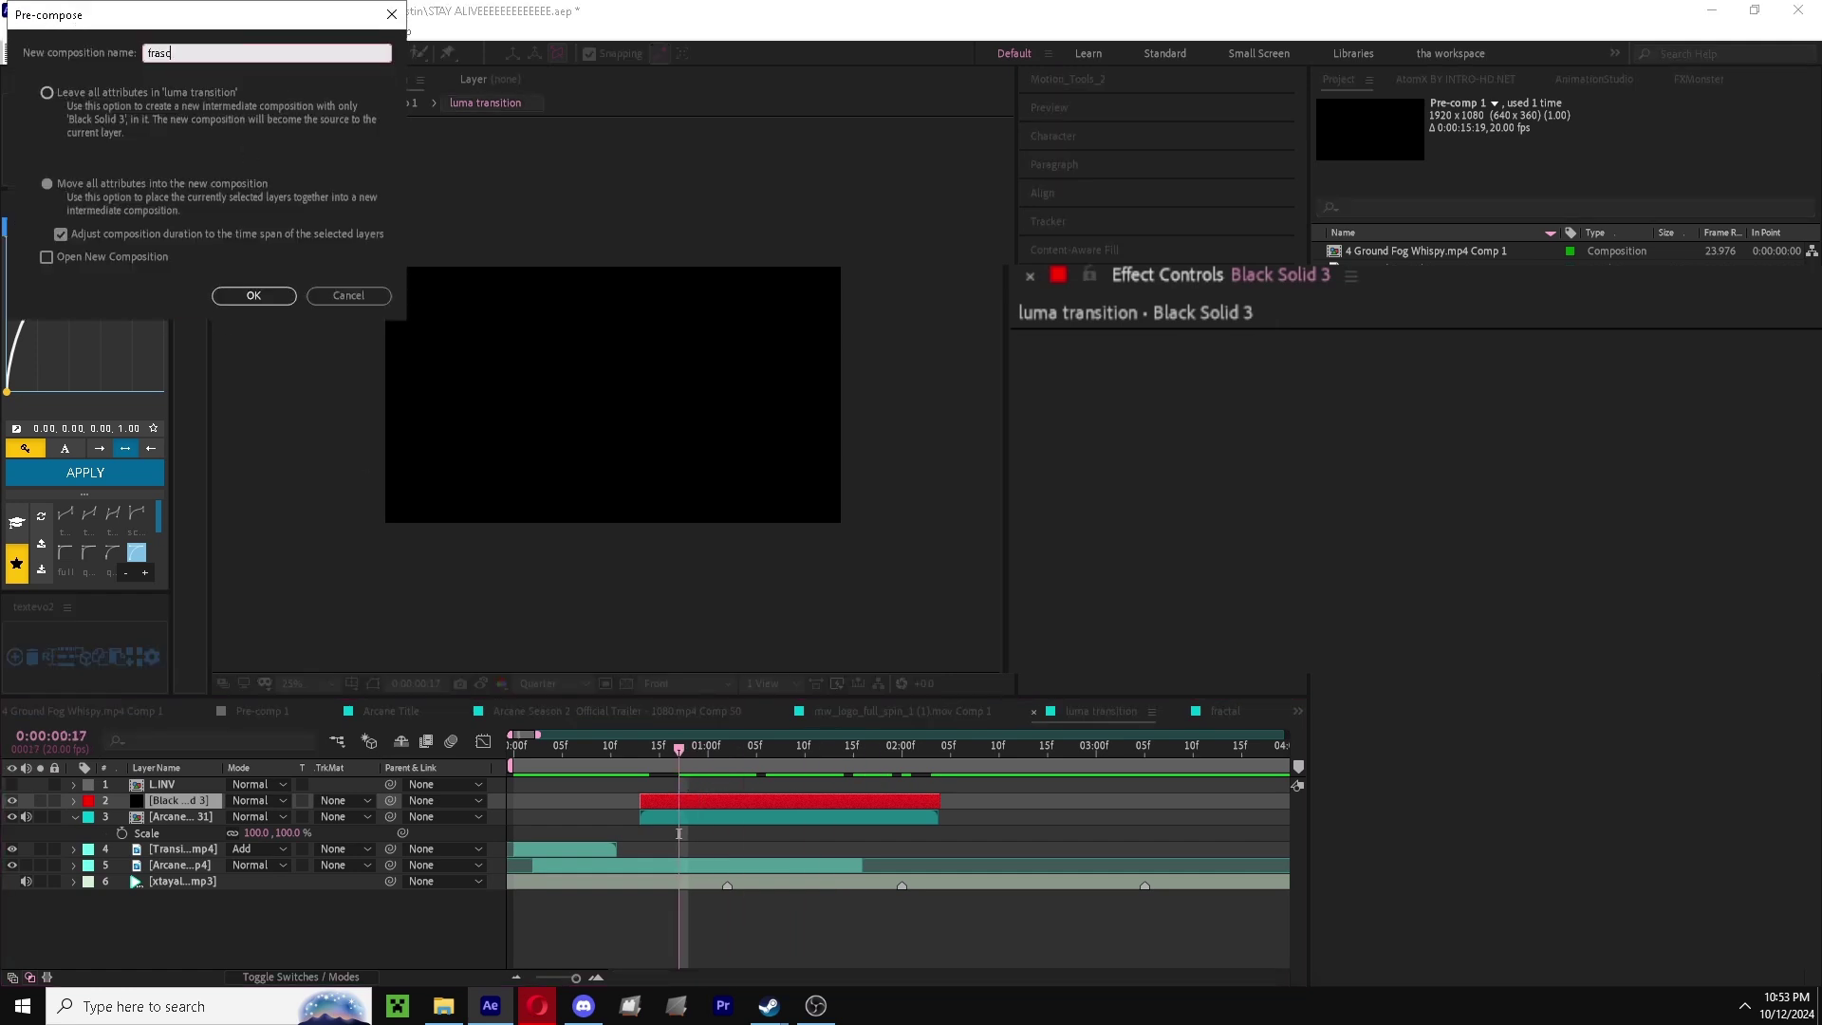
type("tal")
key("Return")
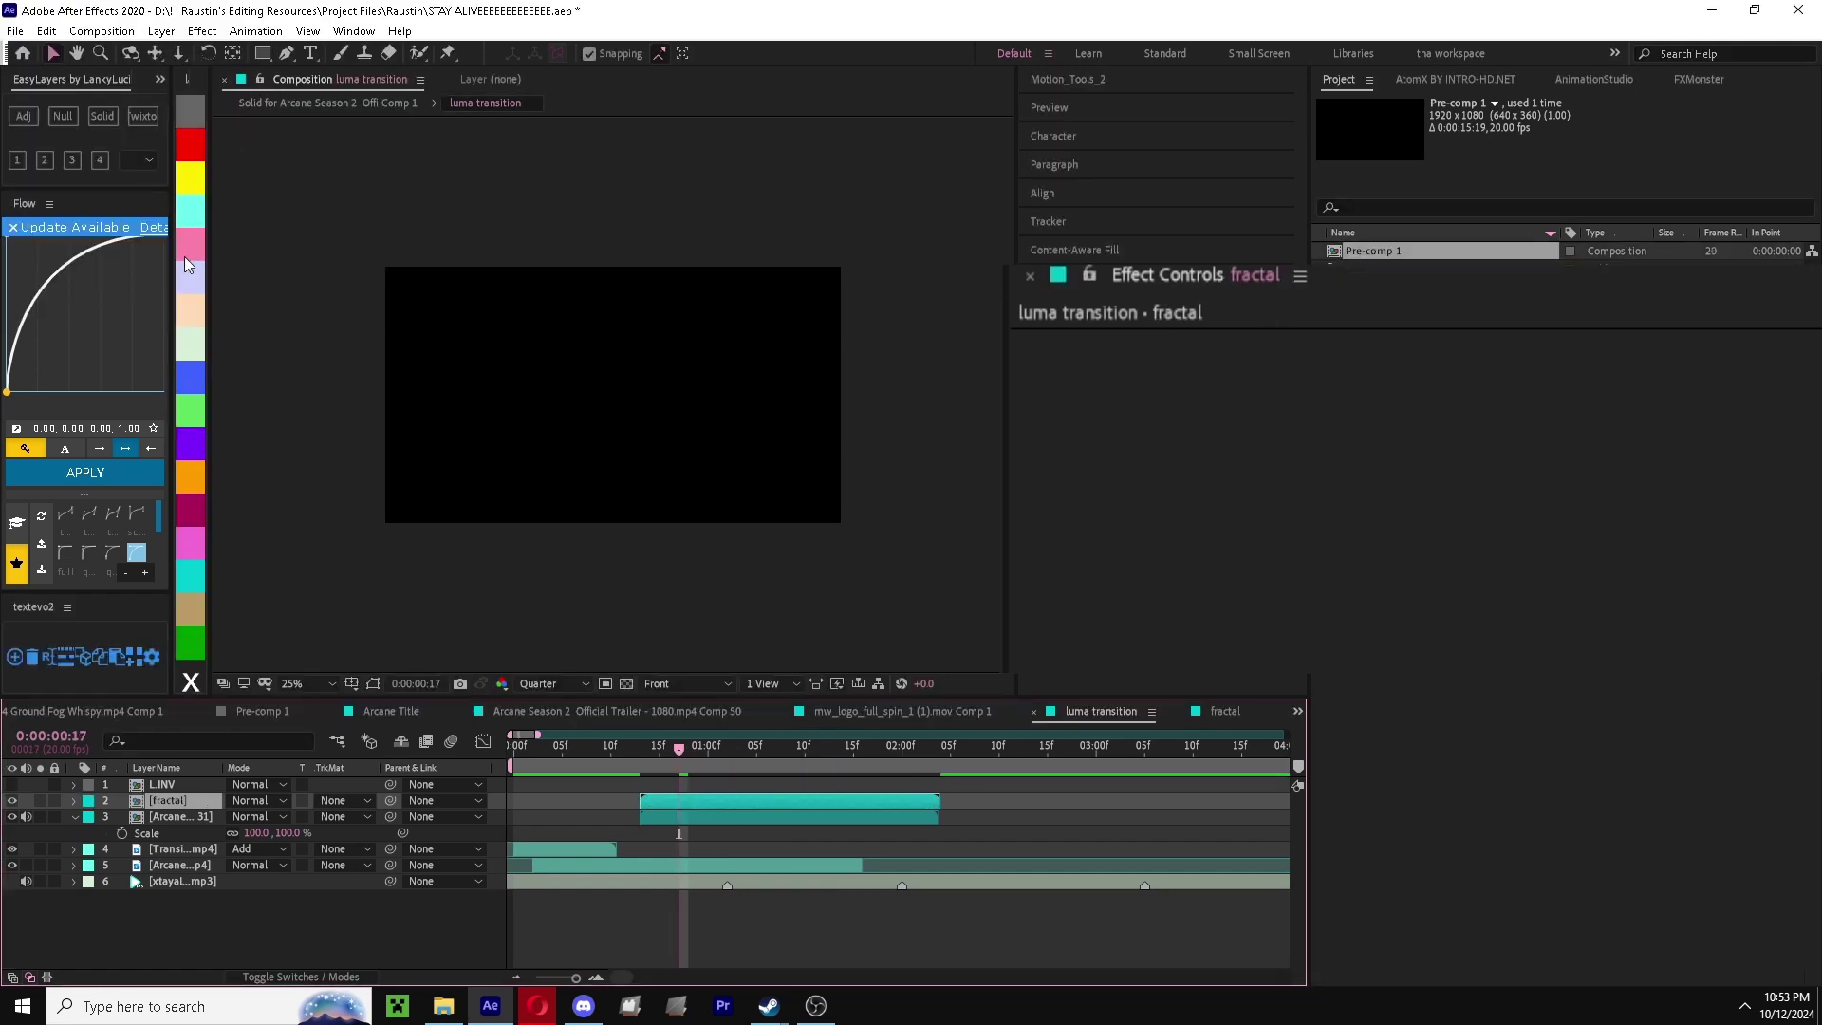
left_click_drag(647, 755, 702, 748)
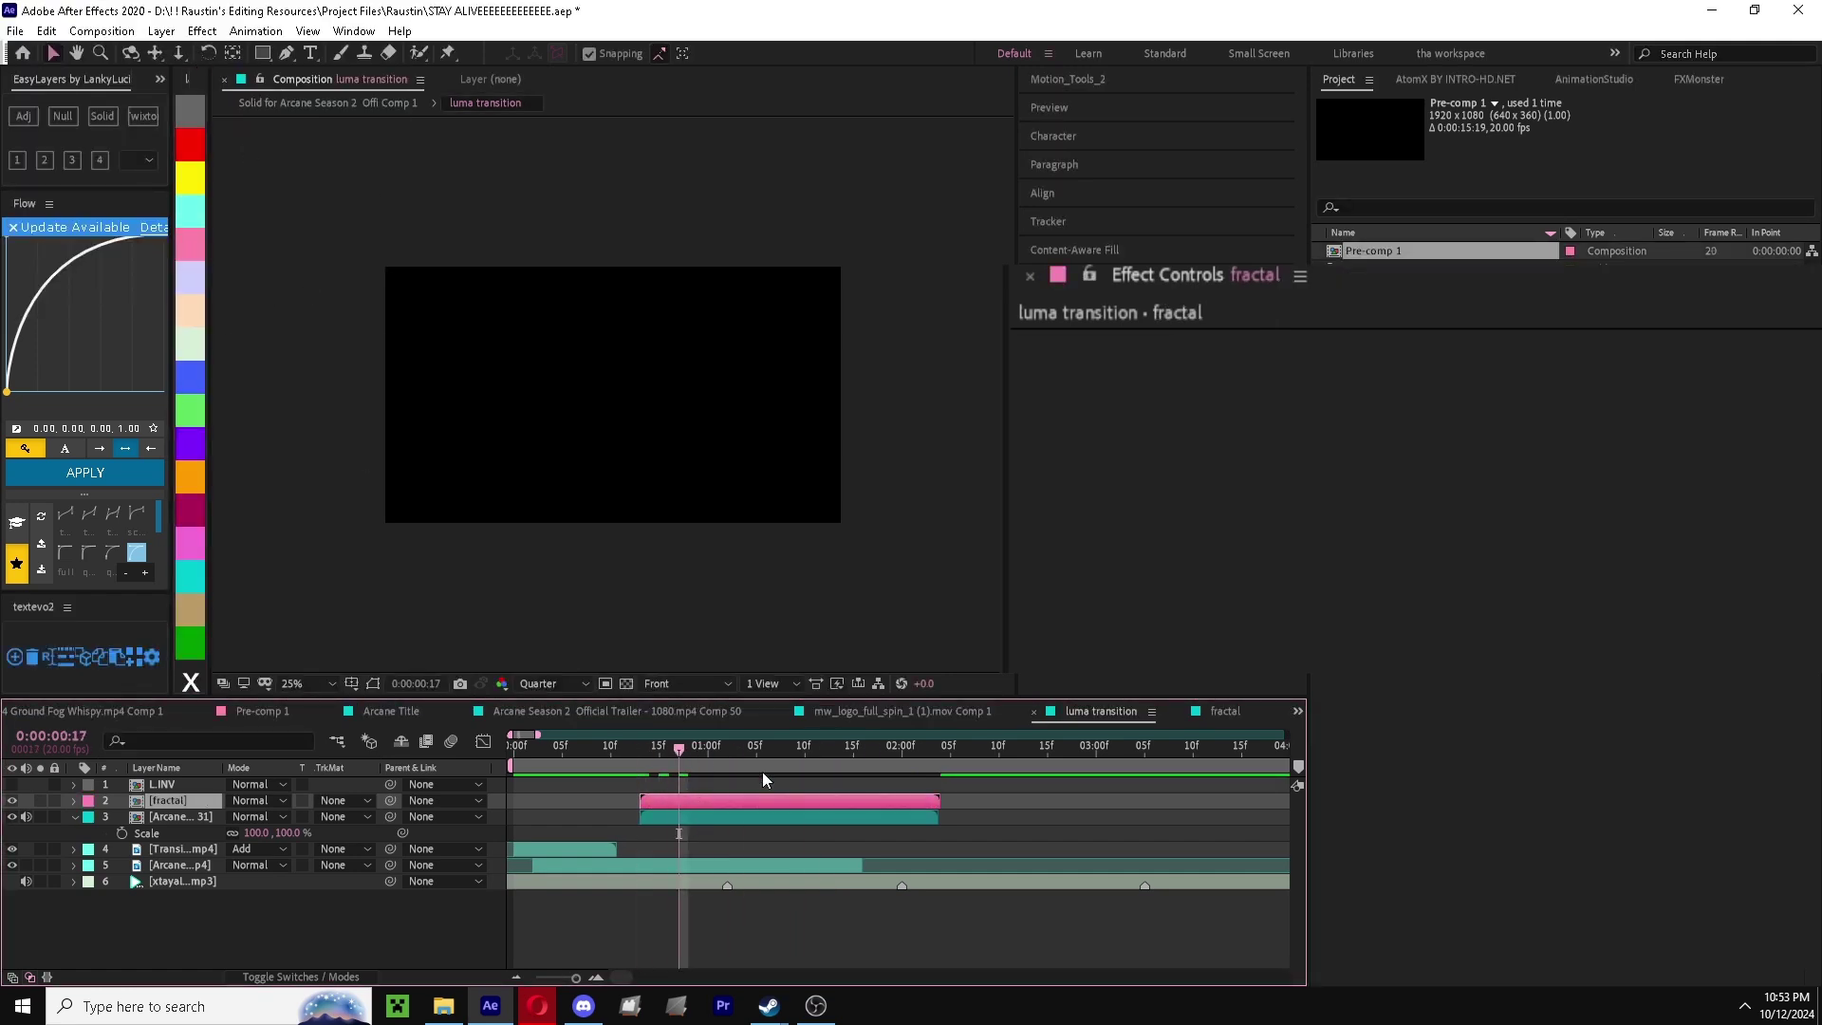
double_click(689, 800)
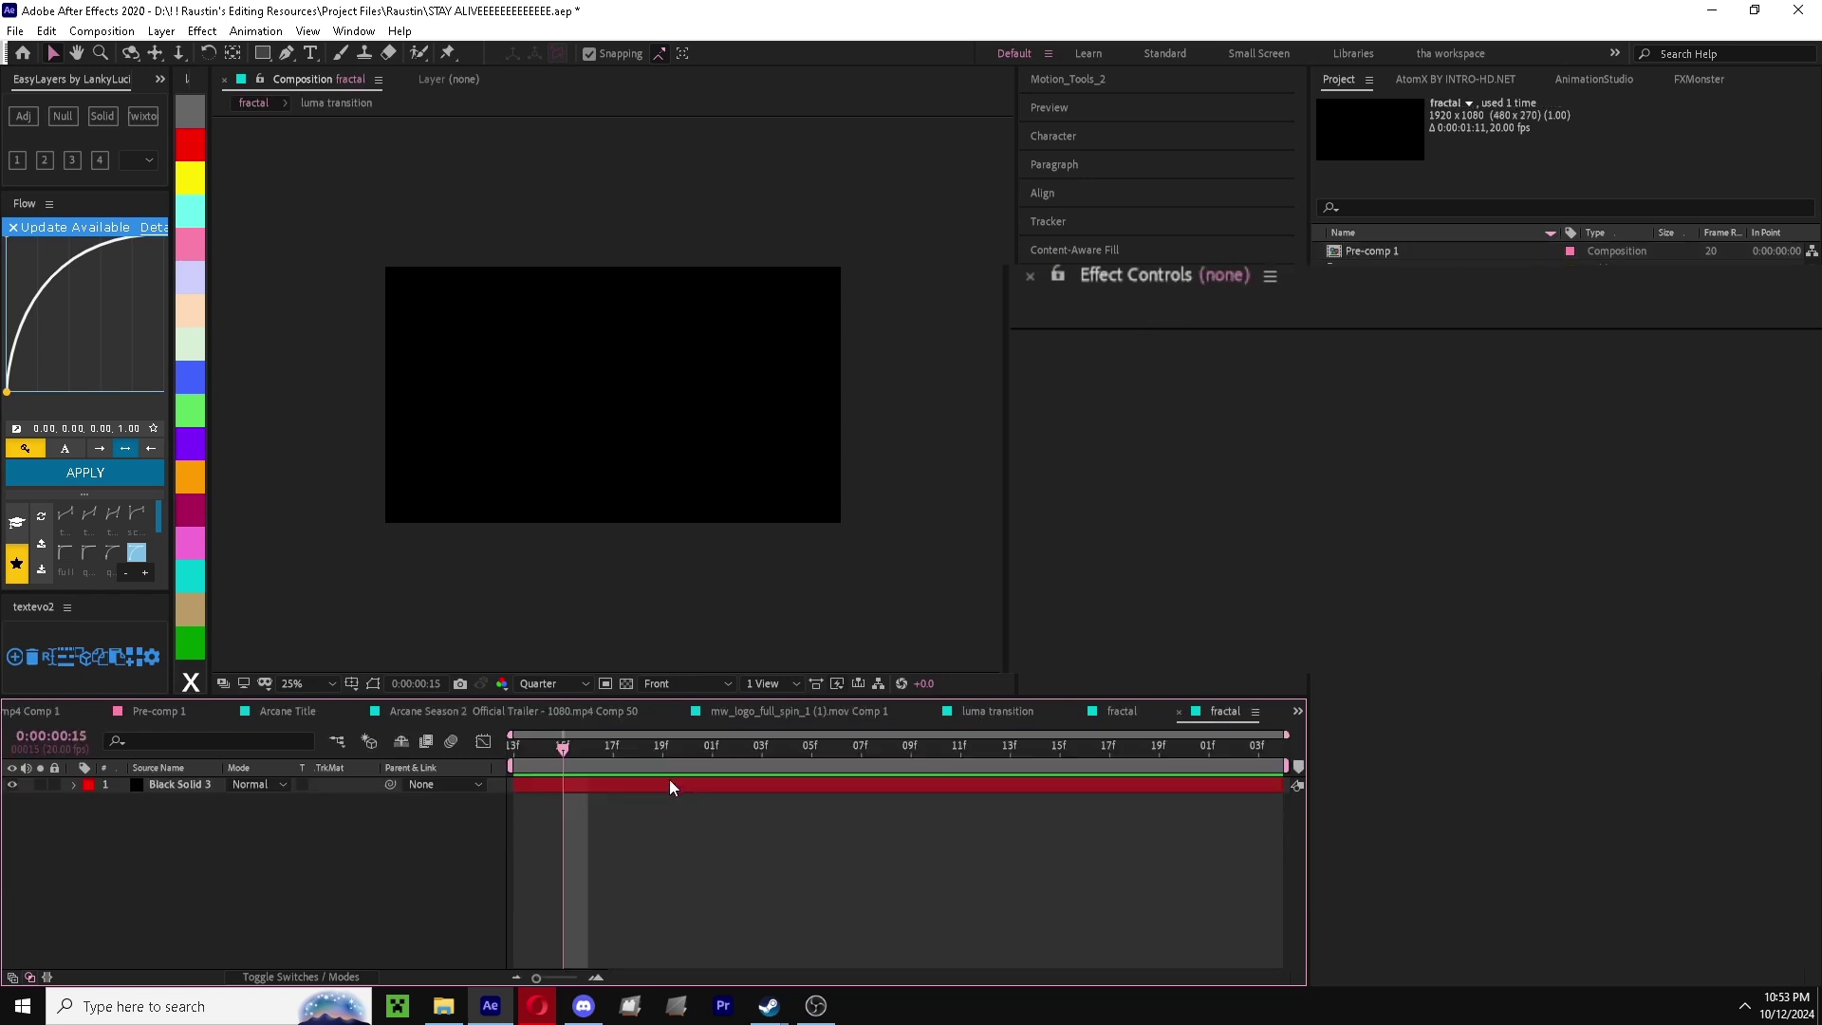
key("ctrl+space")
type("fractal")
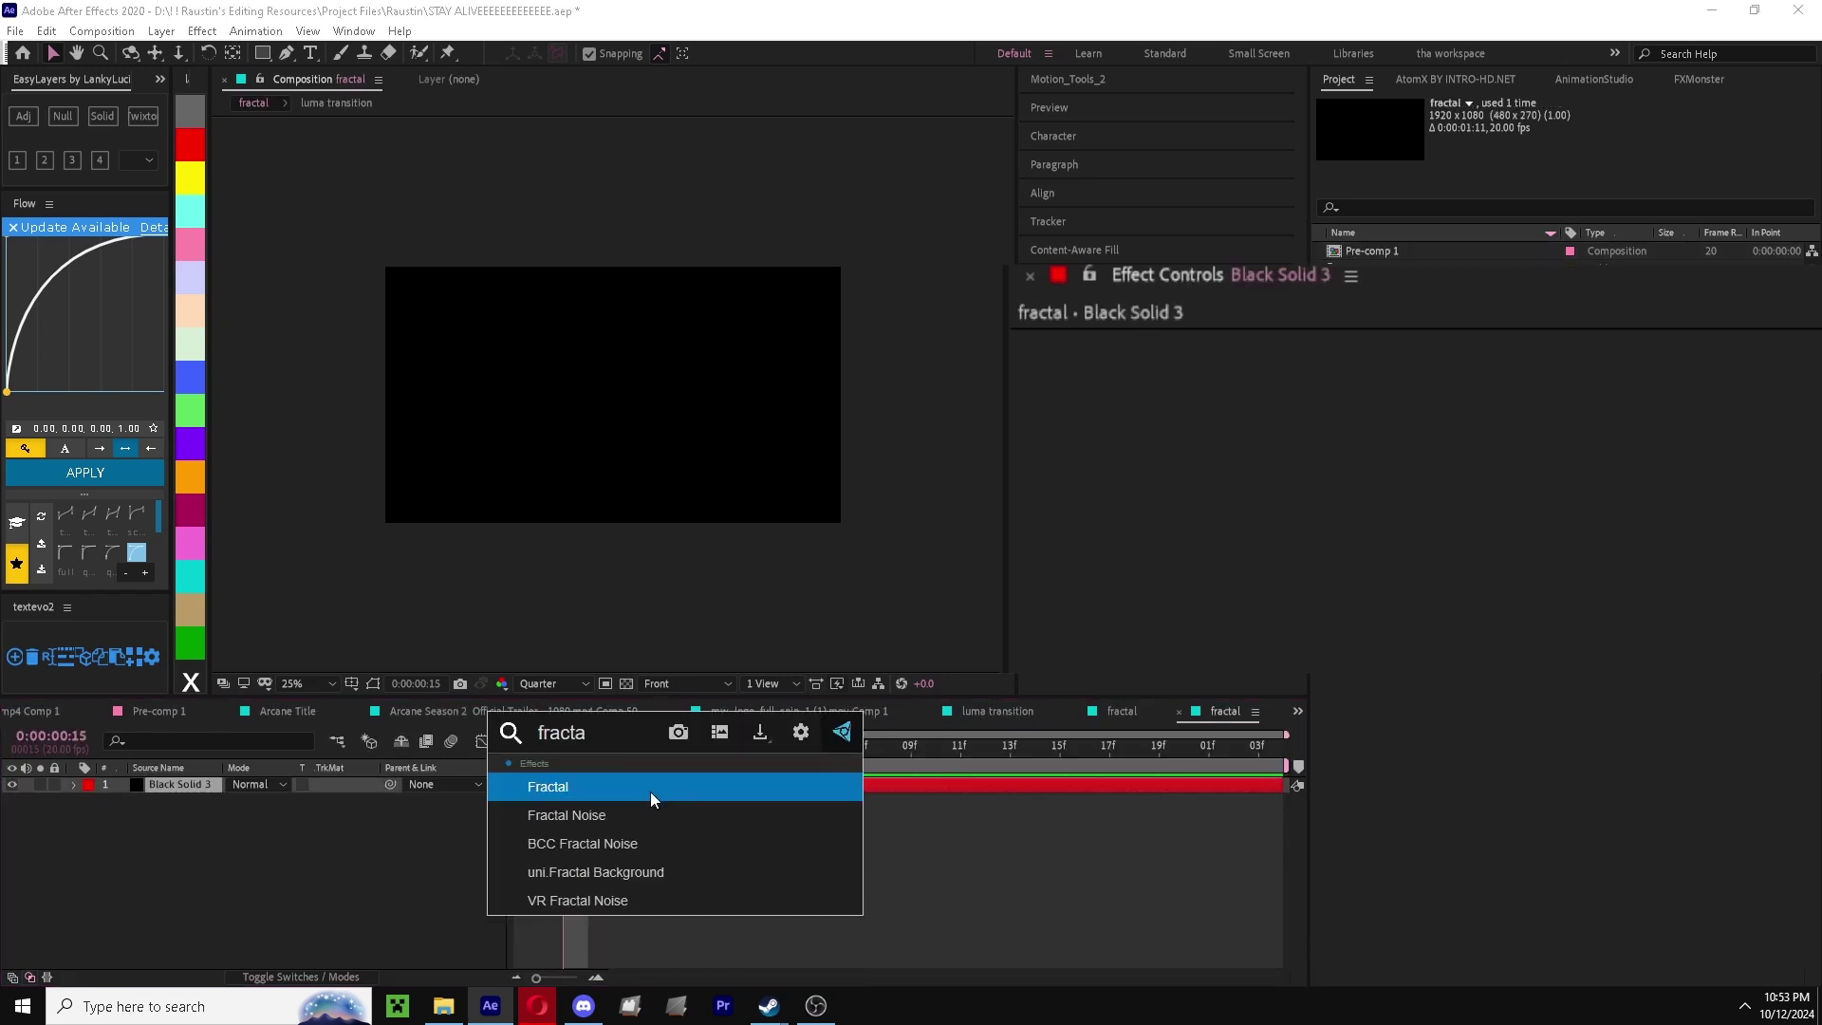
key("Return")
key("ctrl+z")
- Apply the Fractal Noise effect to the black solid in the fractal composition
key("ctrl+space")
type("fractal")
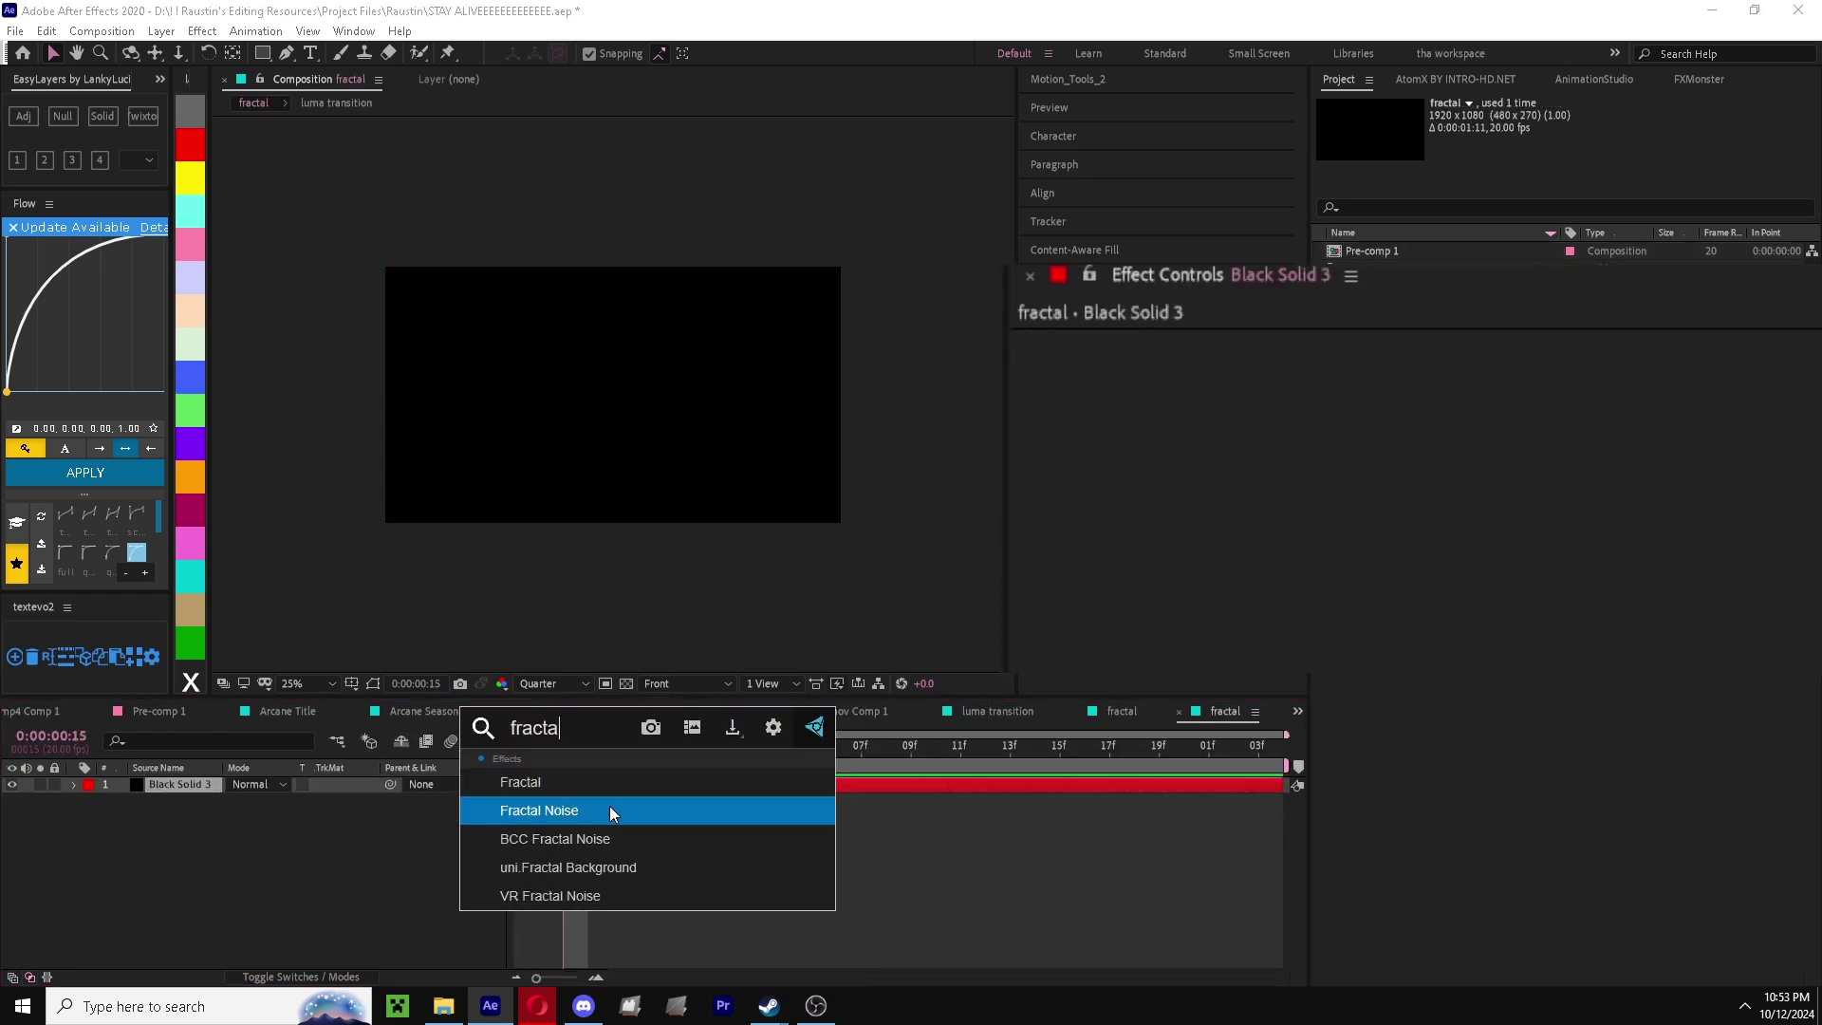
left_click(609, 808)
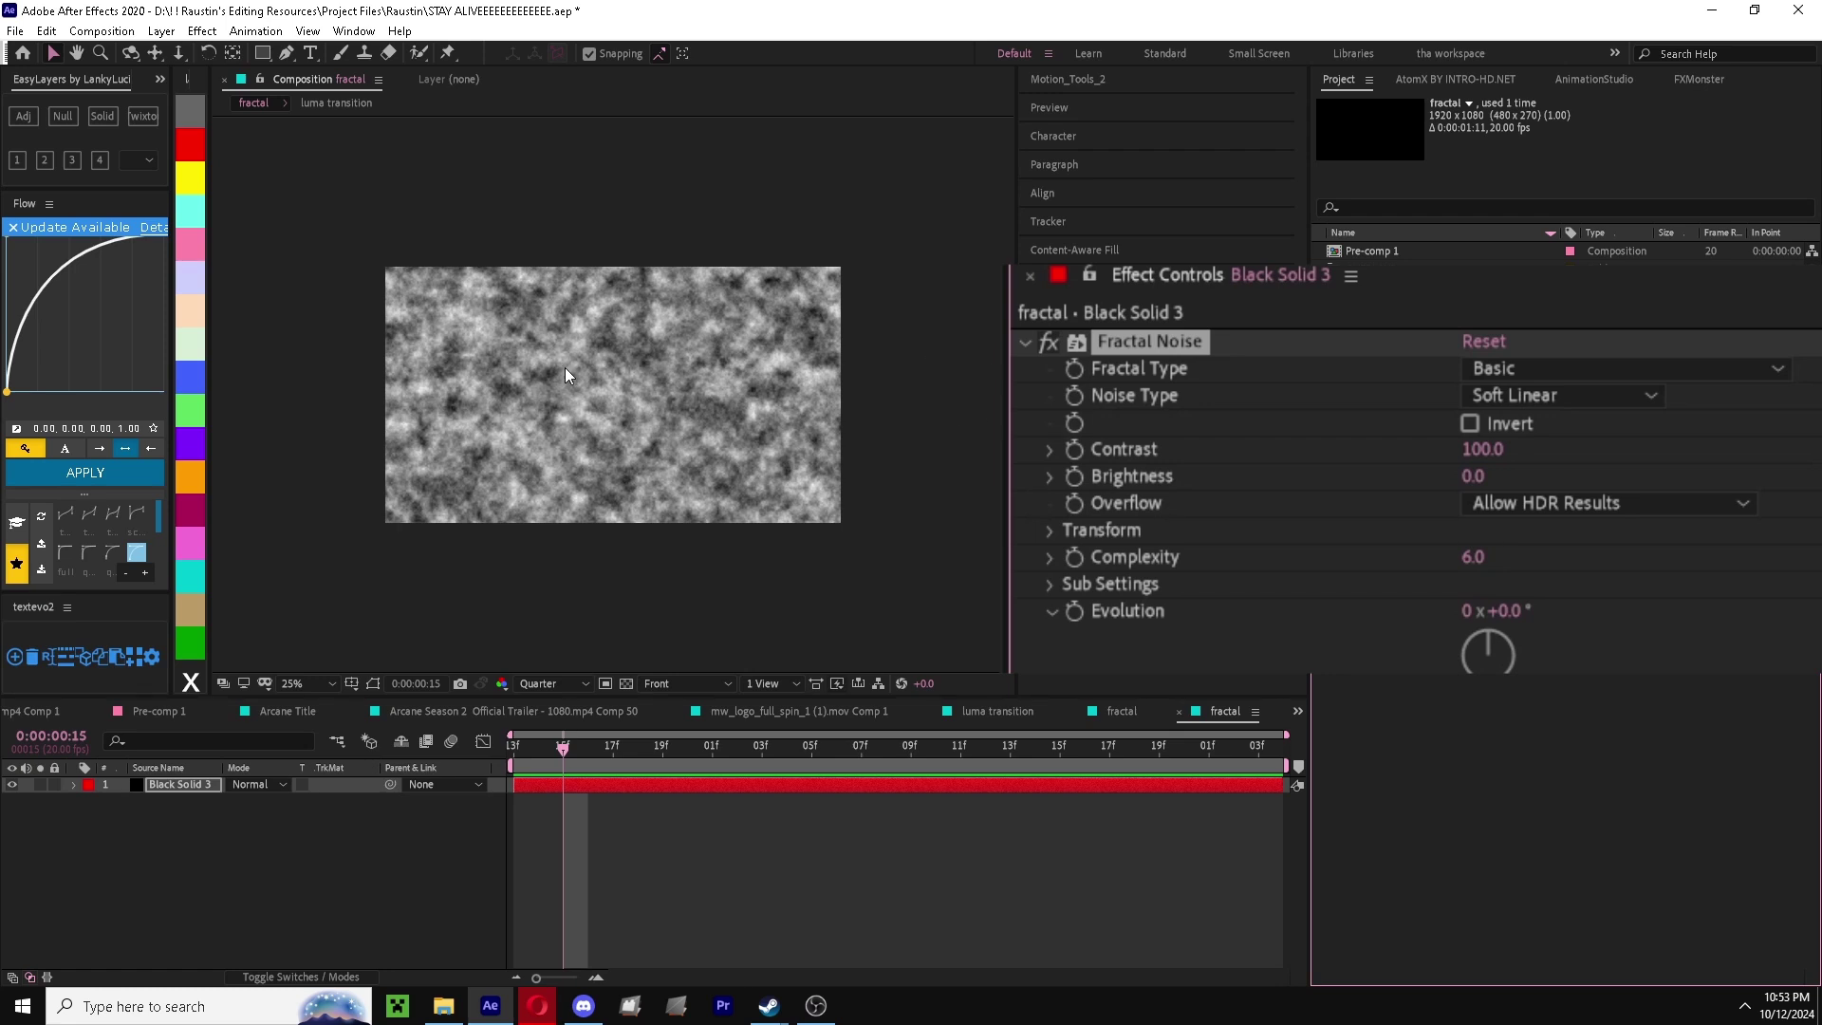
- Set the Fractal Noise effect's Fractal Type to Dynamic and its Noise Type to Spline
left_click(1609, 368)
left_click(1566, 566)
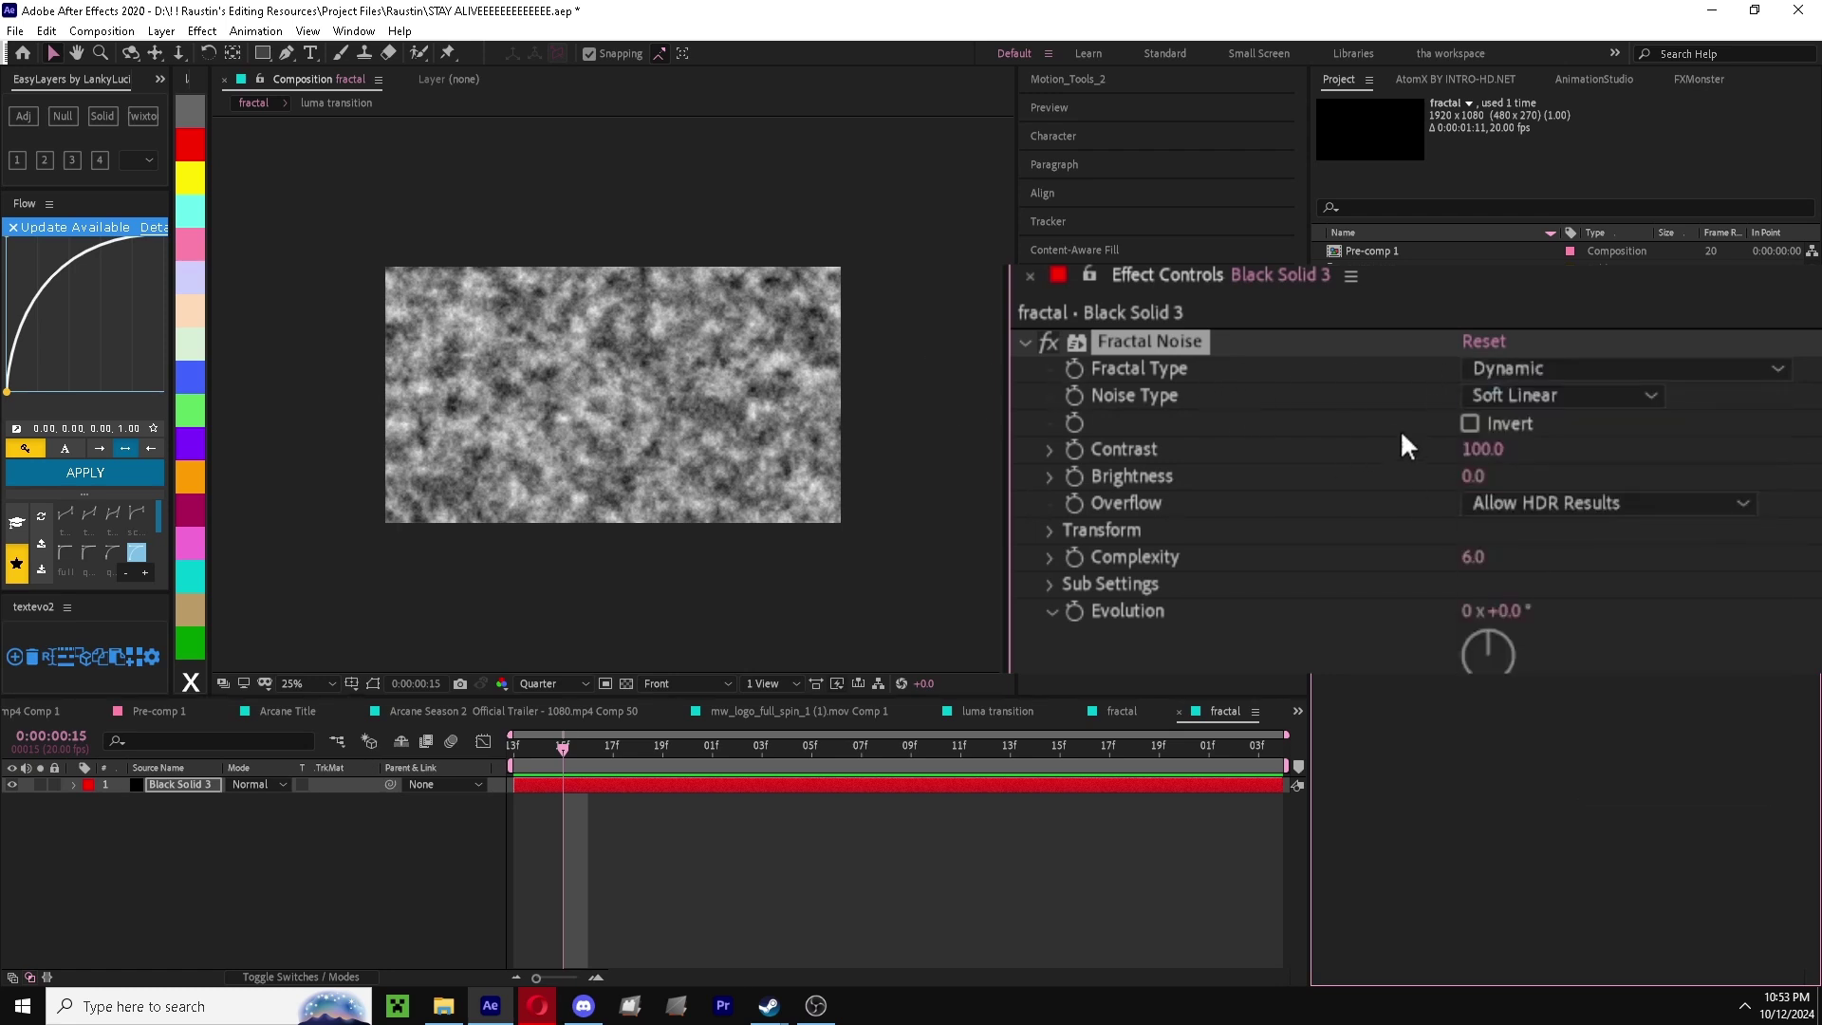
left_click(1530, 404)
left_click(1559, 531)
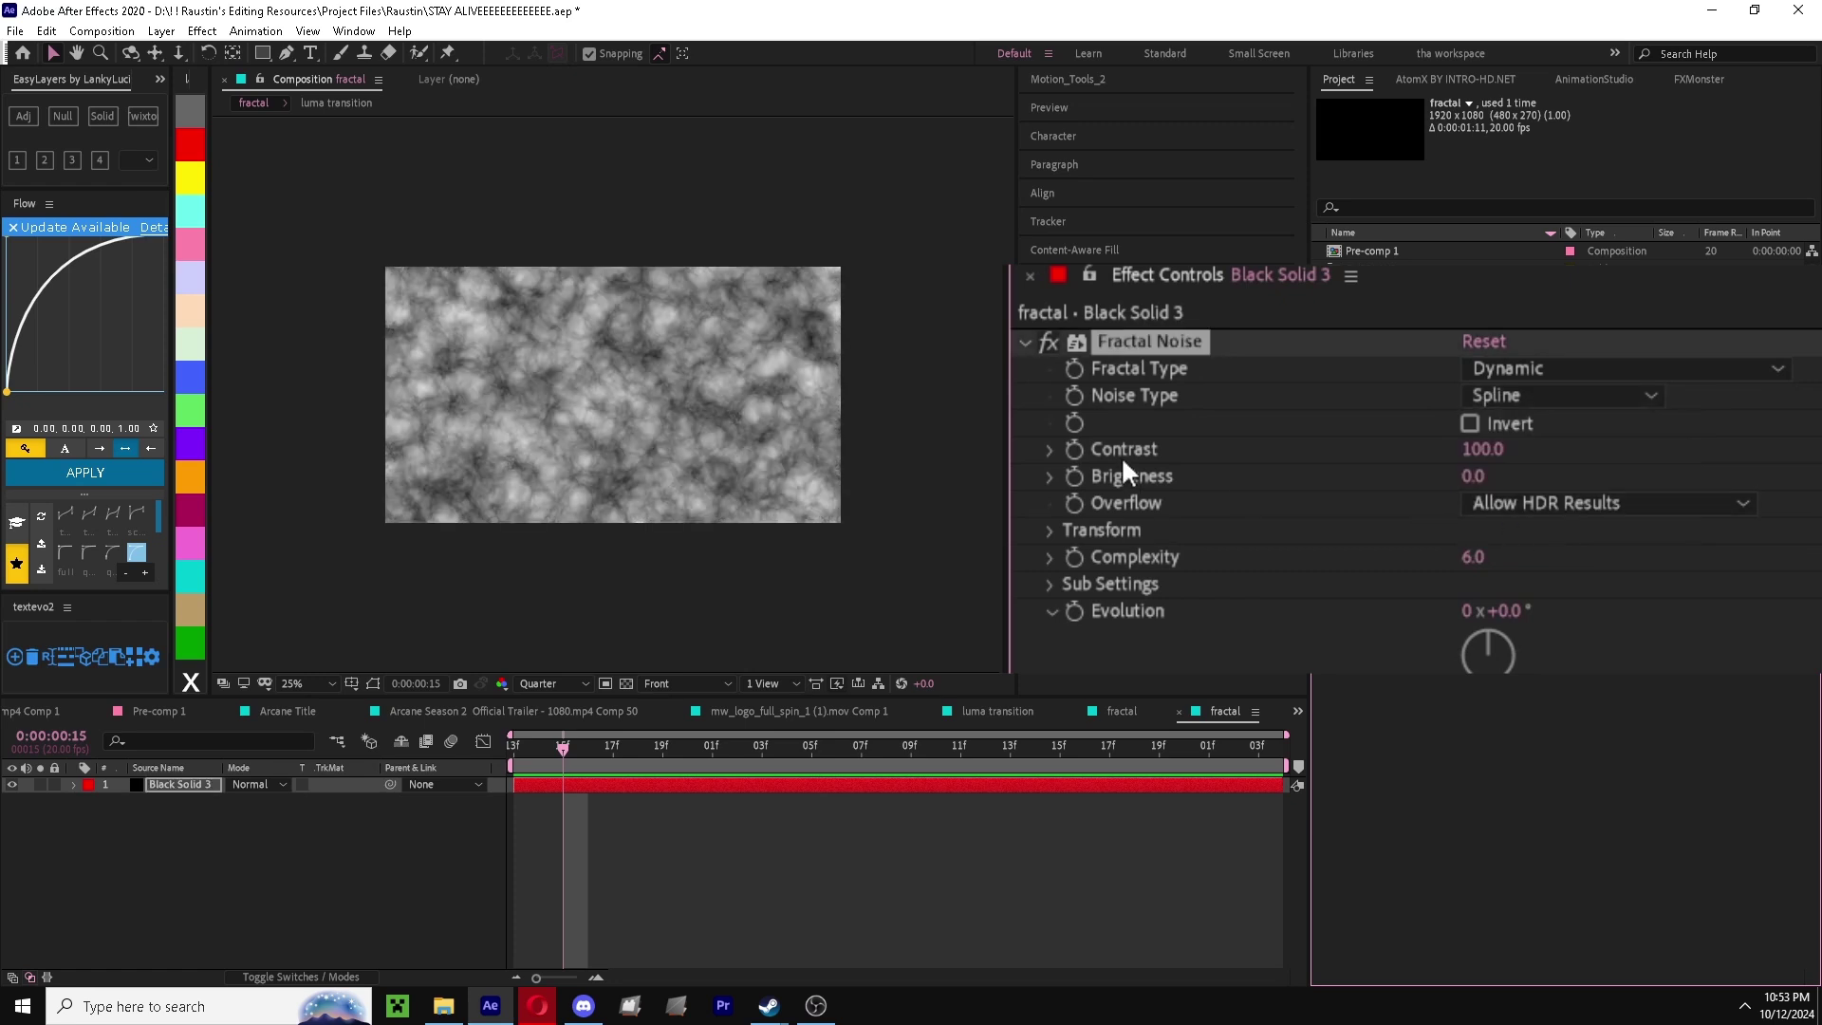
- Set the Fractal Noise transform's uniform Scale to 968
left_click(1046, 531)
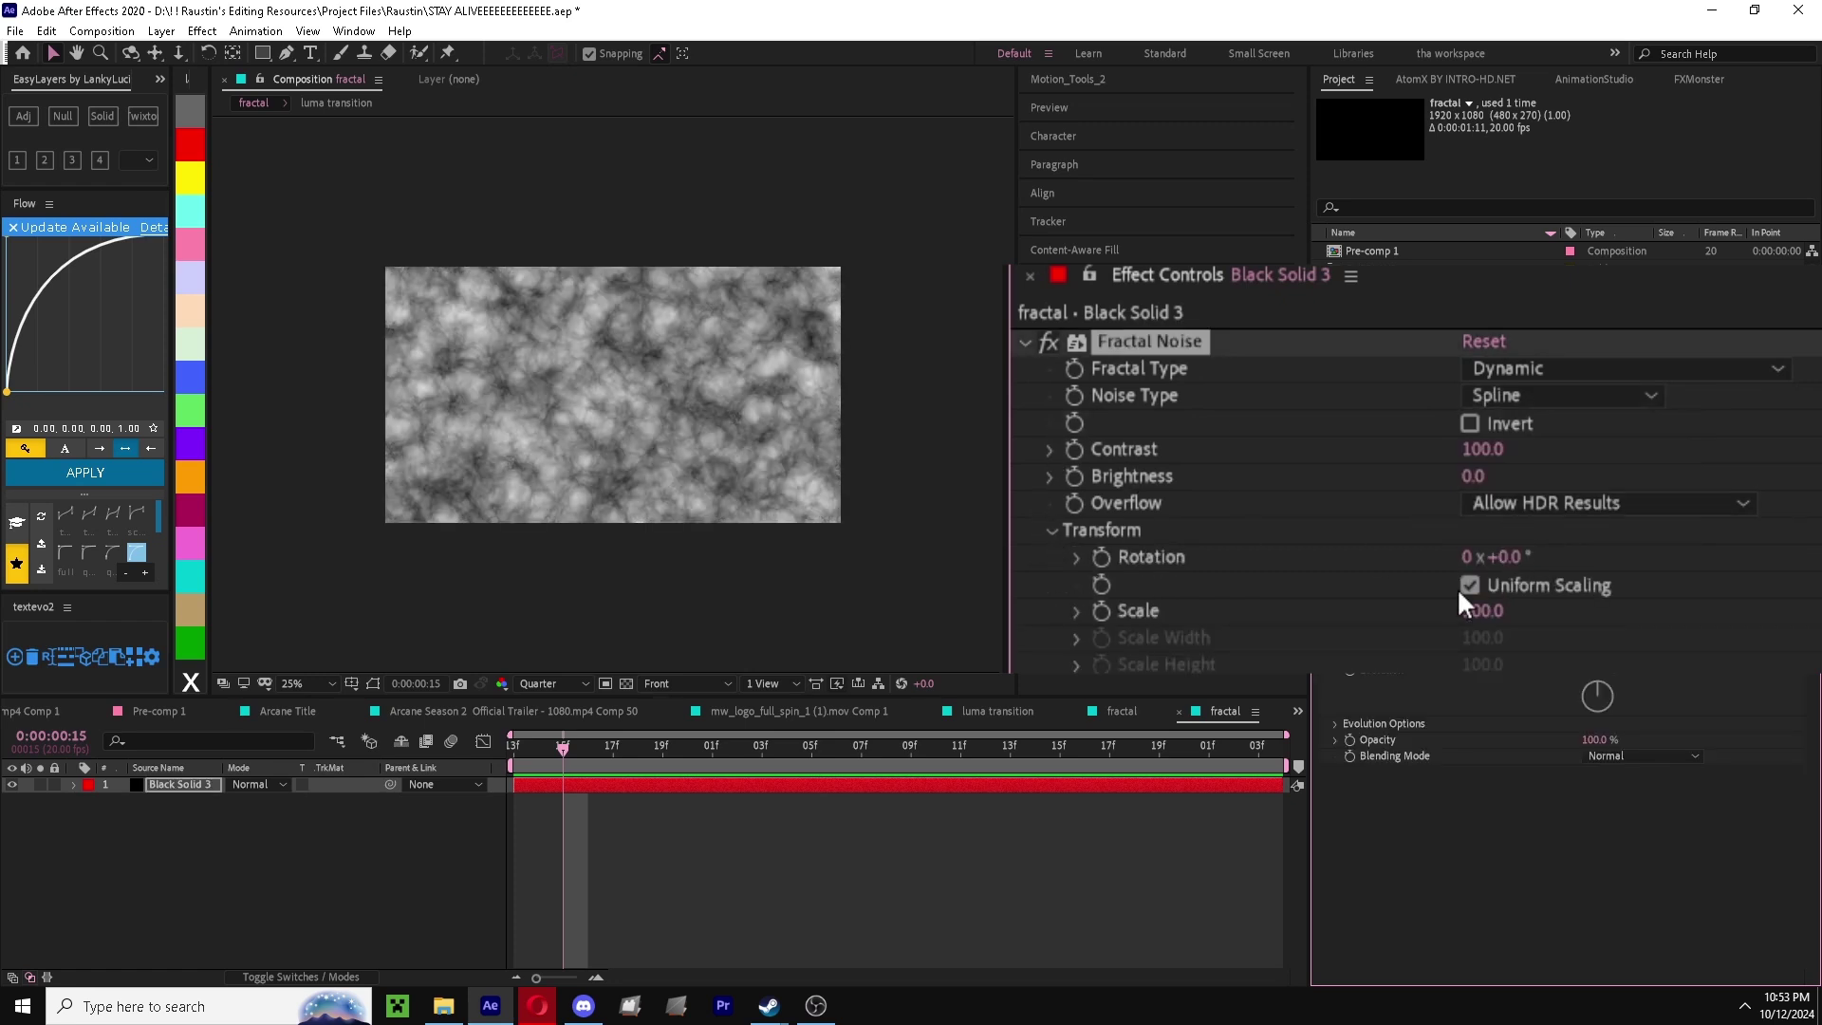
left_click_drag(1469, 617, 1820, 621)
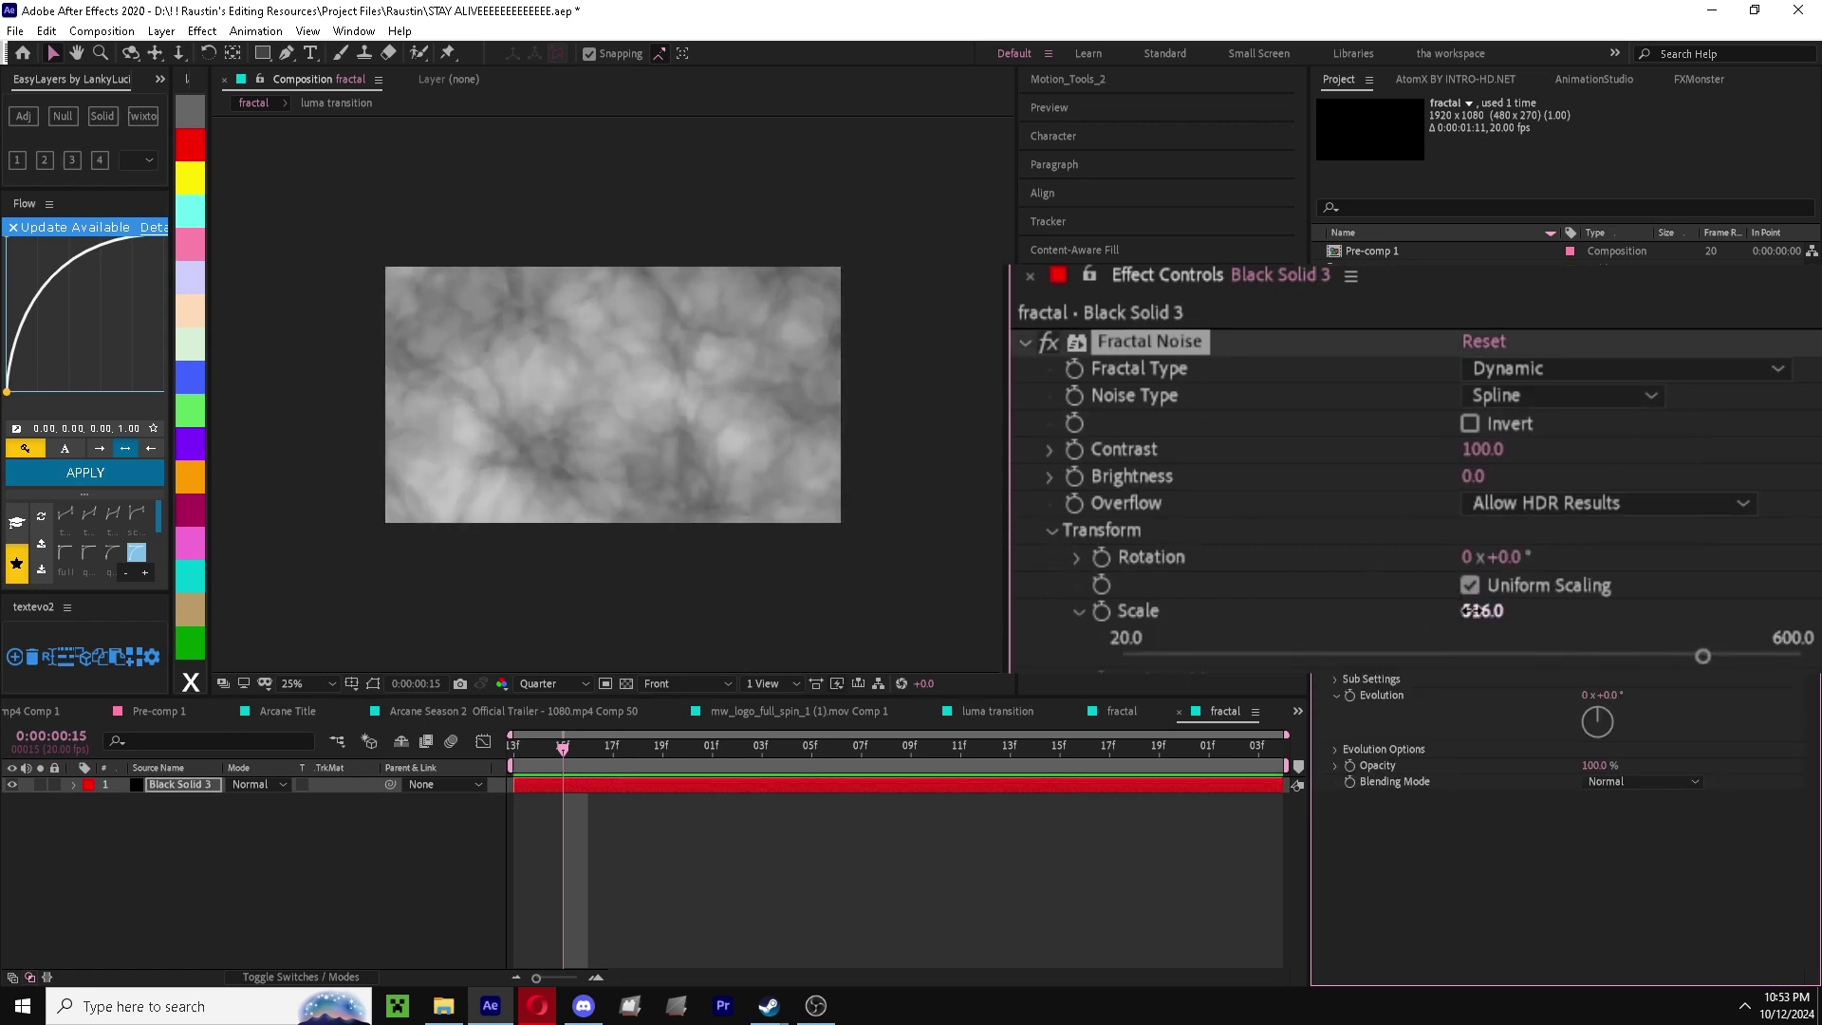
left_click_drag(1466, 612, 1820, 553)
left_click(1482, 611)
type("968")
key("Return")
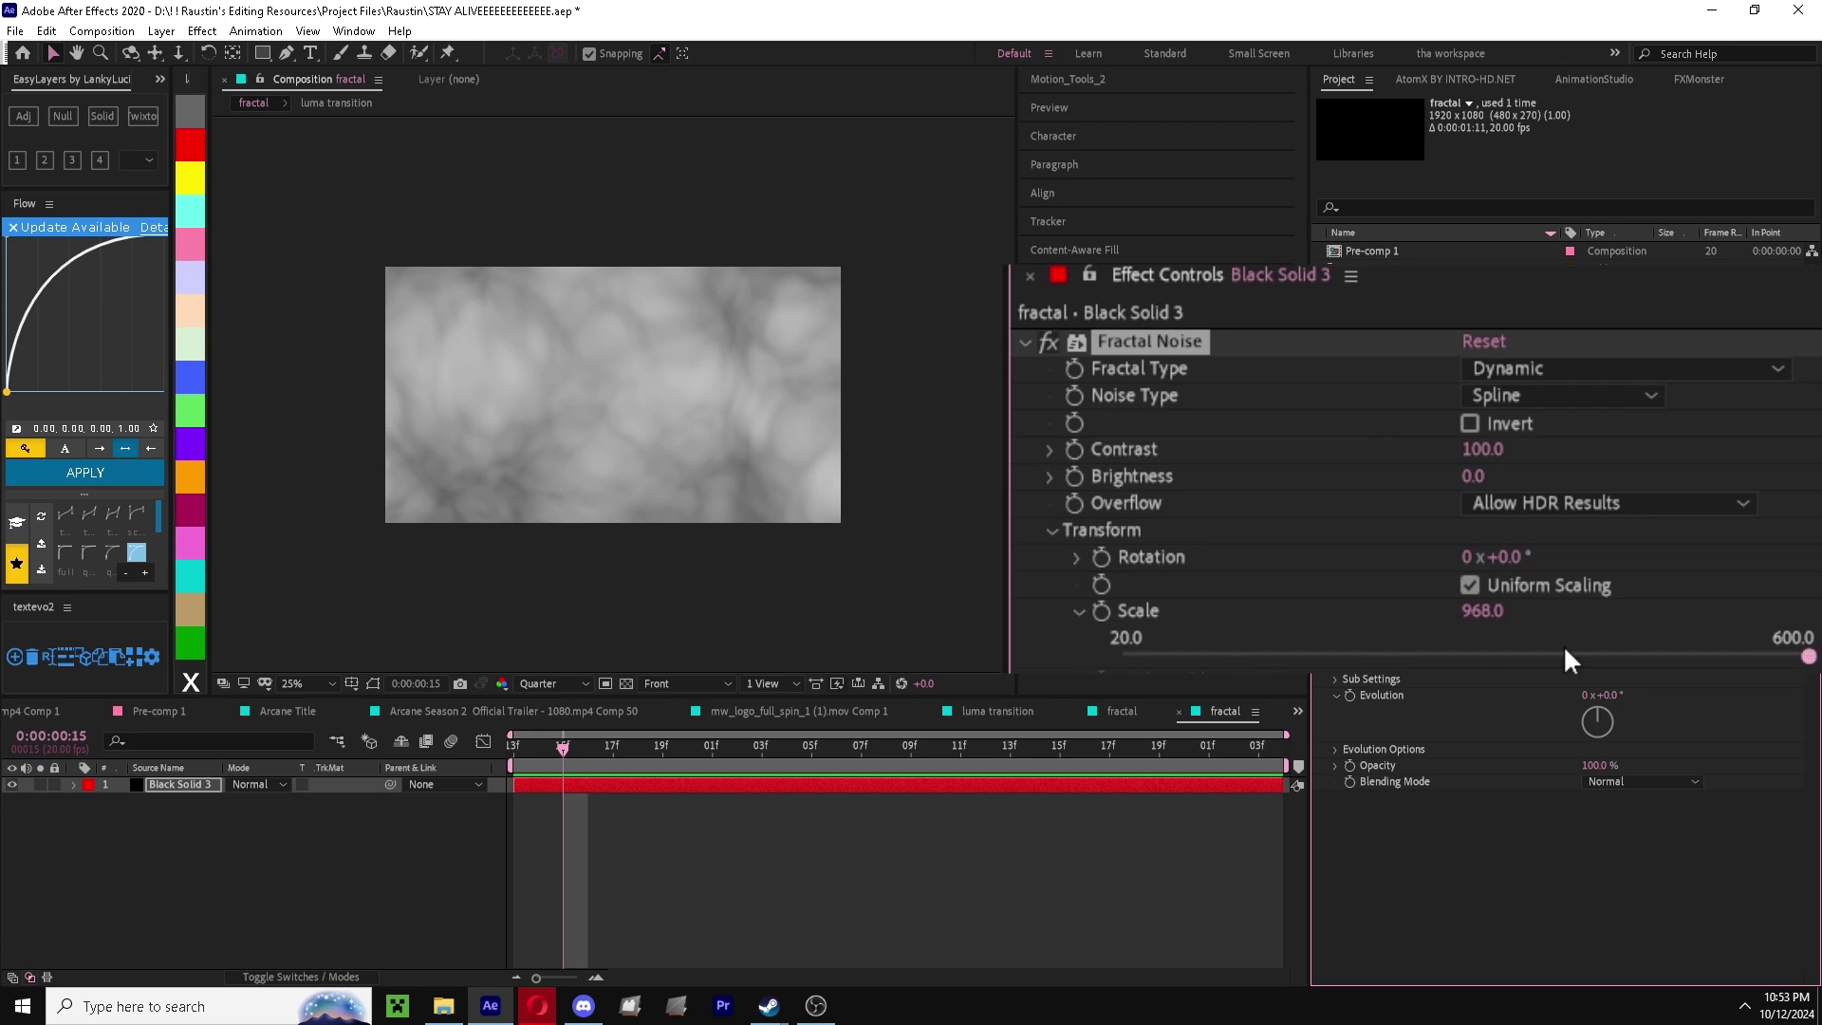
- Set Fractal Noise Brightness to 119 at 0:00:00:13, add Contrast and Brightness keyframes there, and reveal them in the timeline
left_click(585, 746)
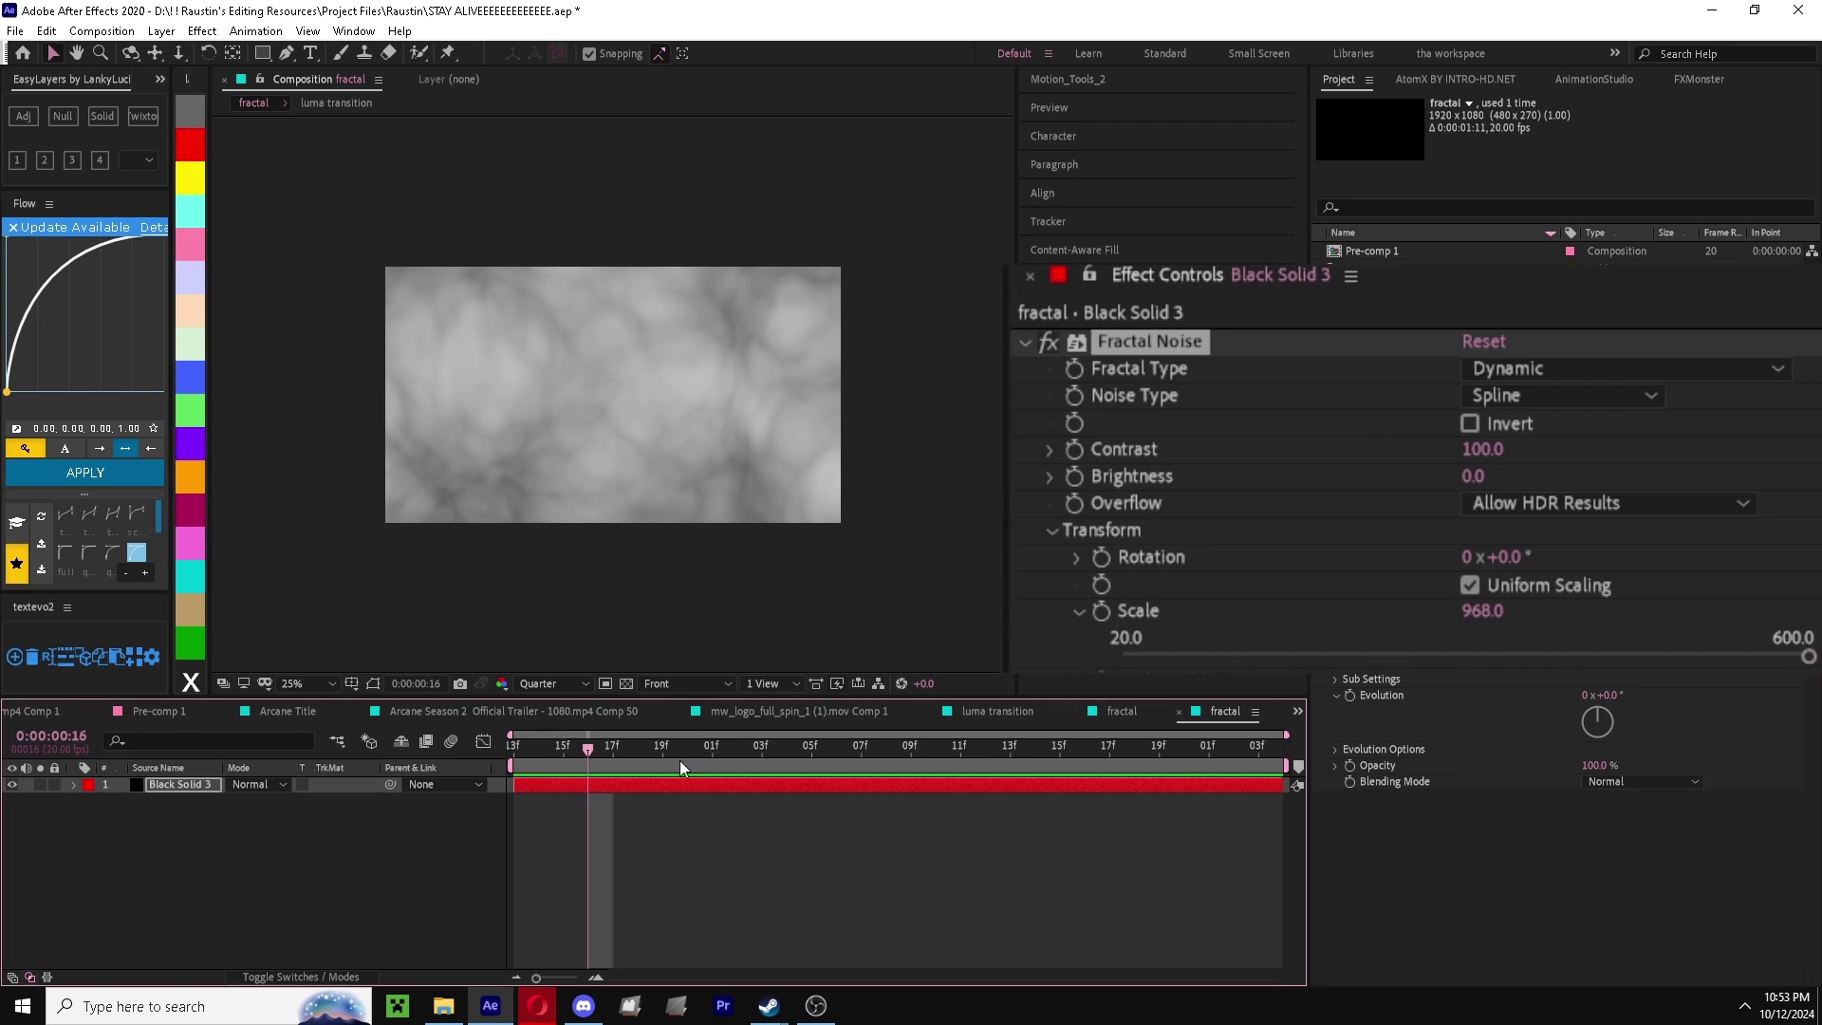
left_click(606, 783)
left_click(564, 749)
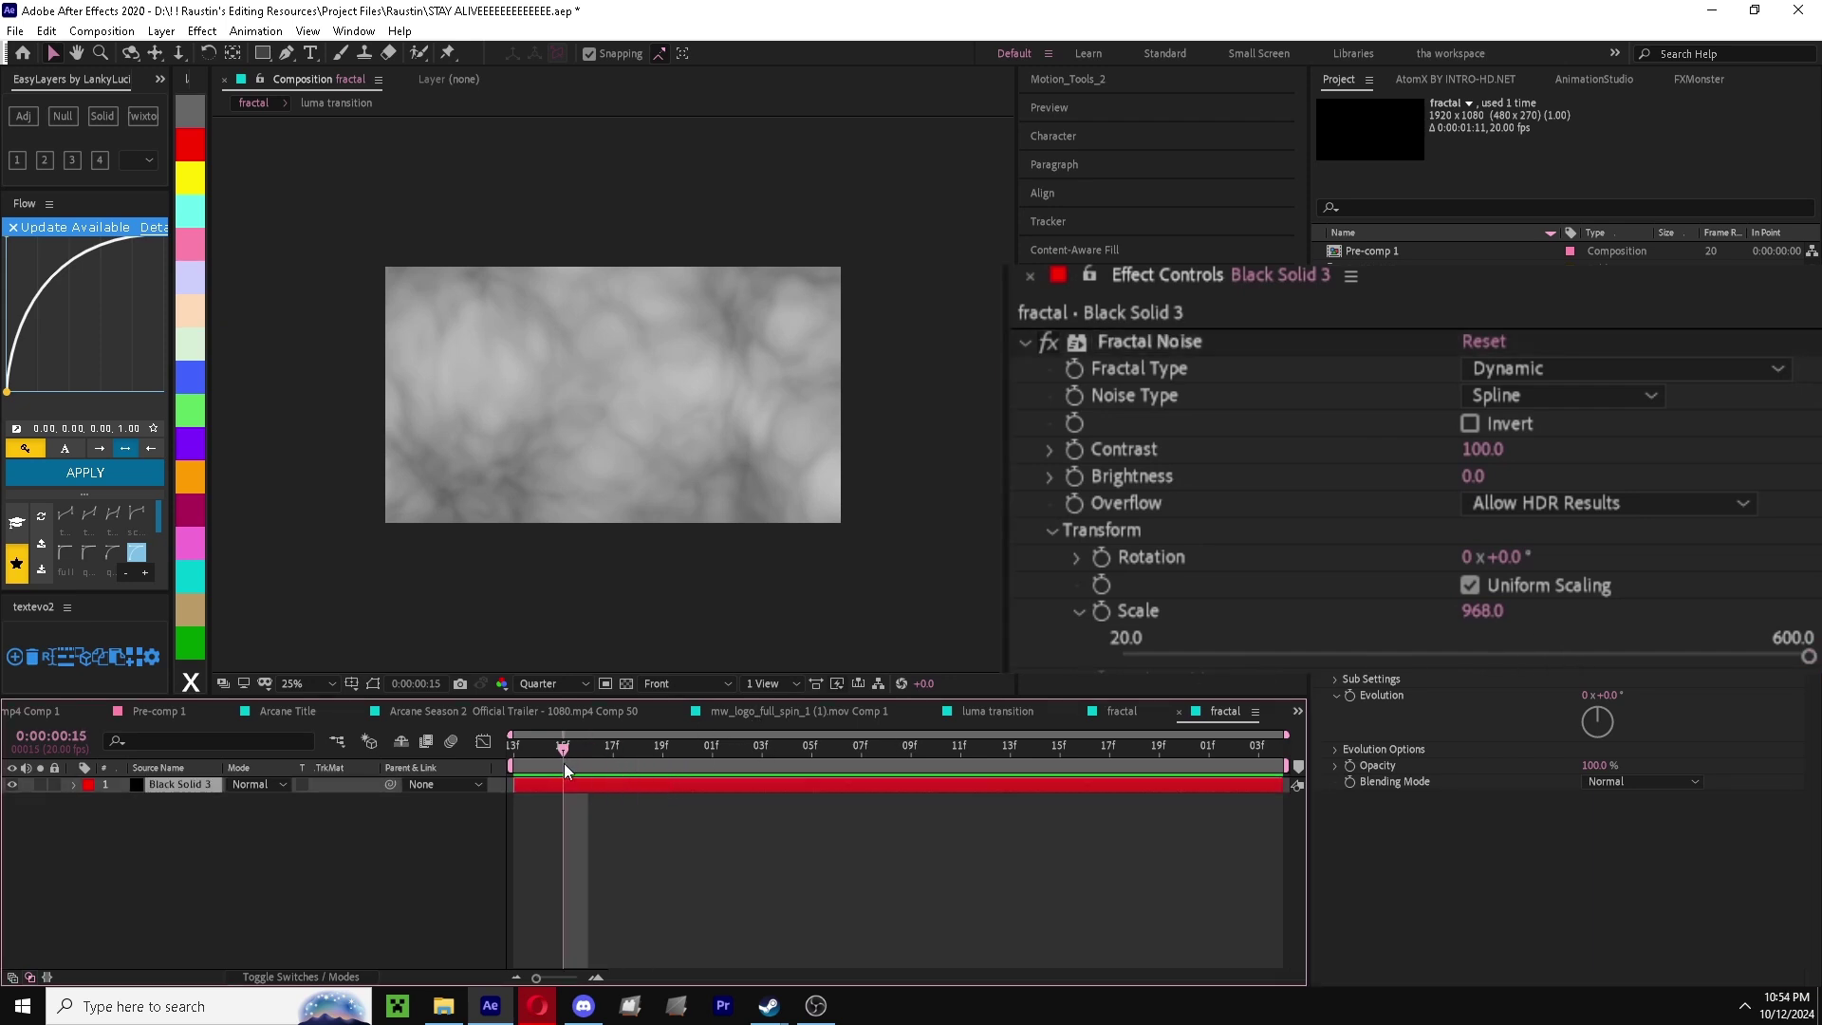
left_click_drag(1477, 475, 1532, 472)
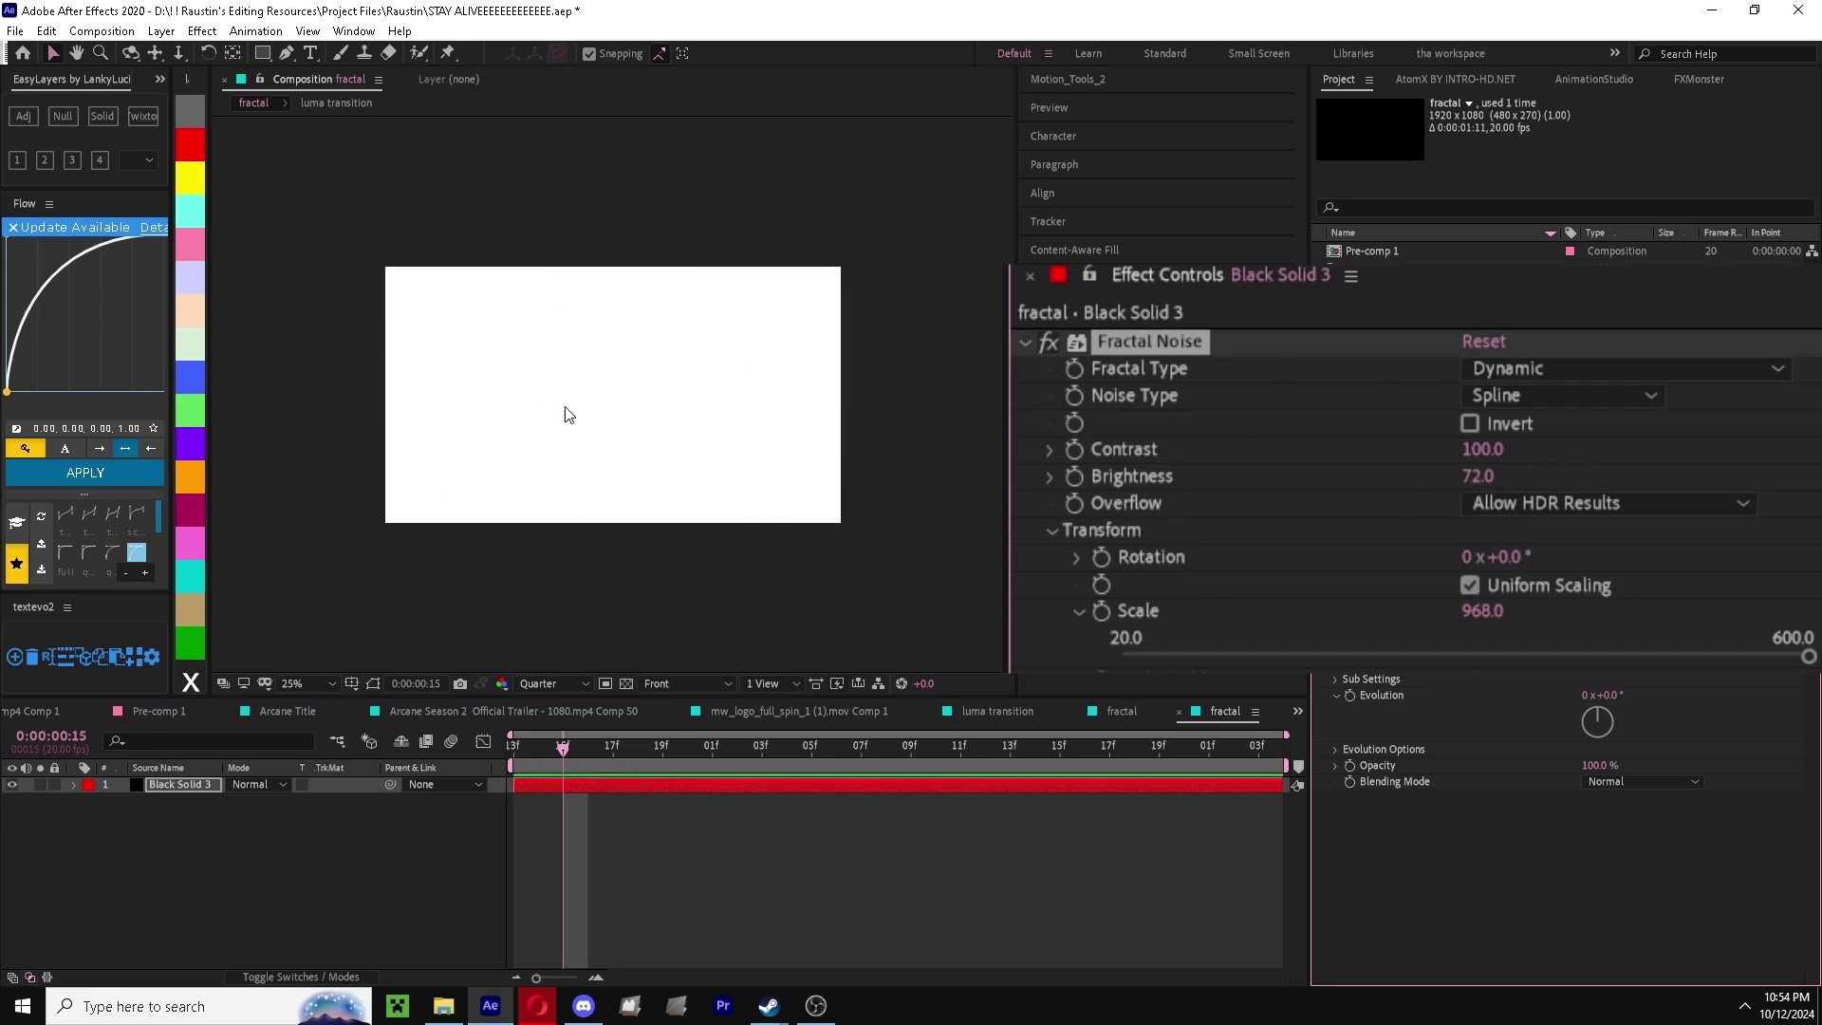
left_click_drag(562, 756, 454, 772)
left_click_drag(1477, 475, 1515, 446)
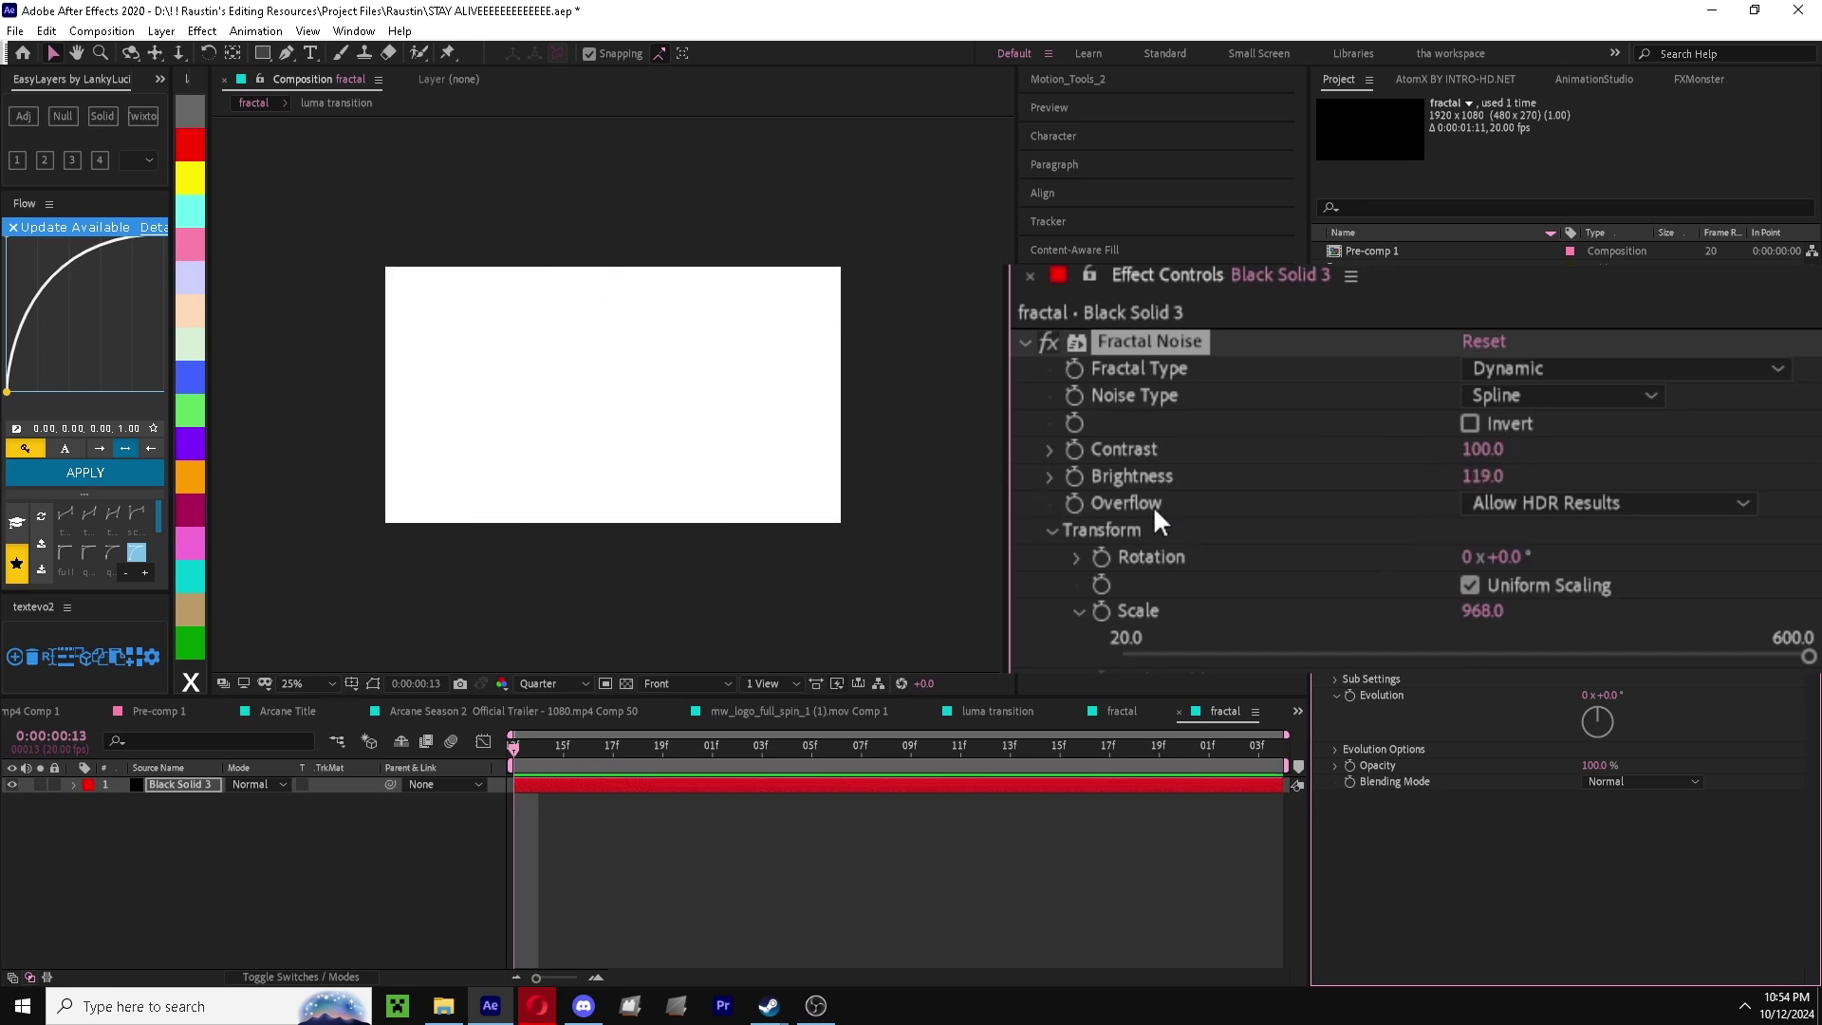
left_click(1076, 475)
key("u")
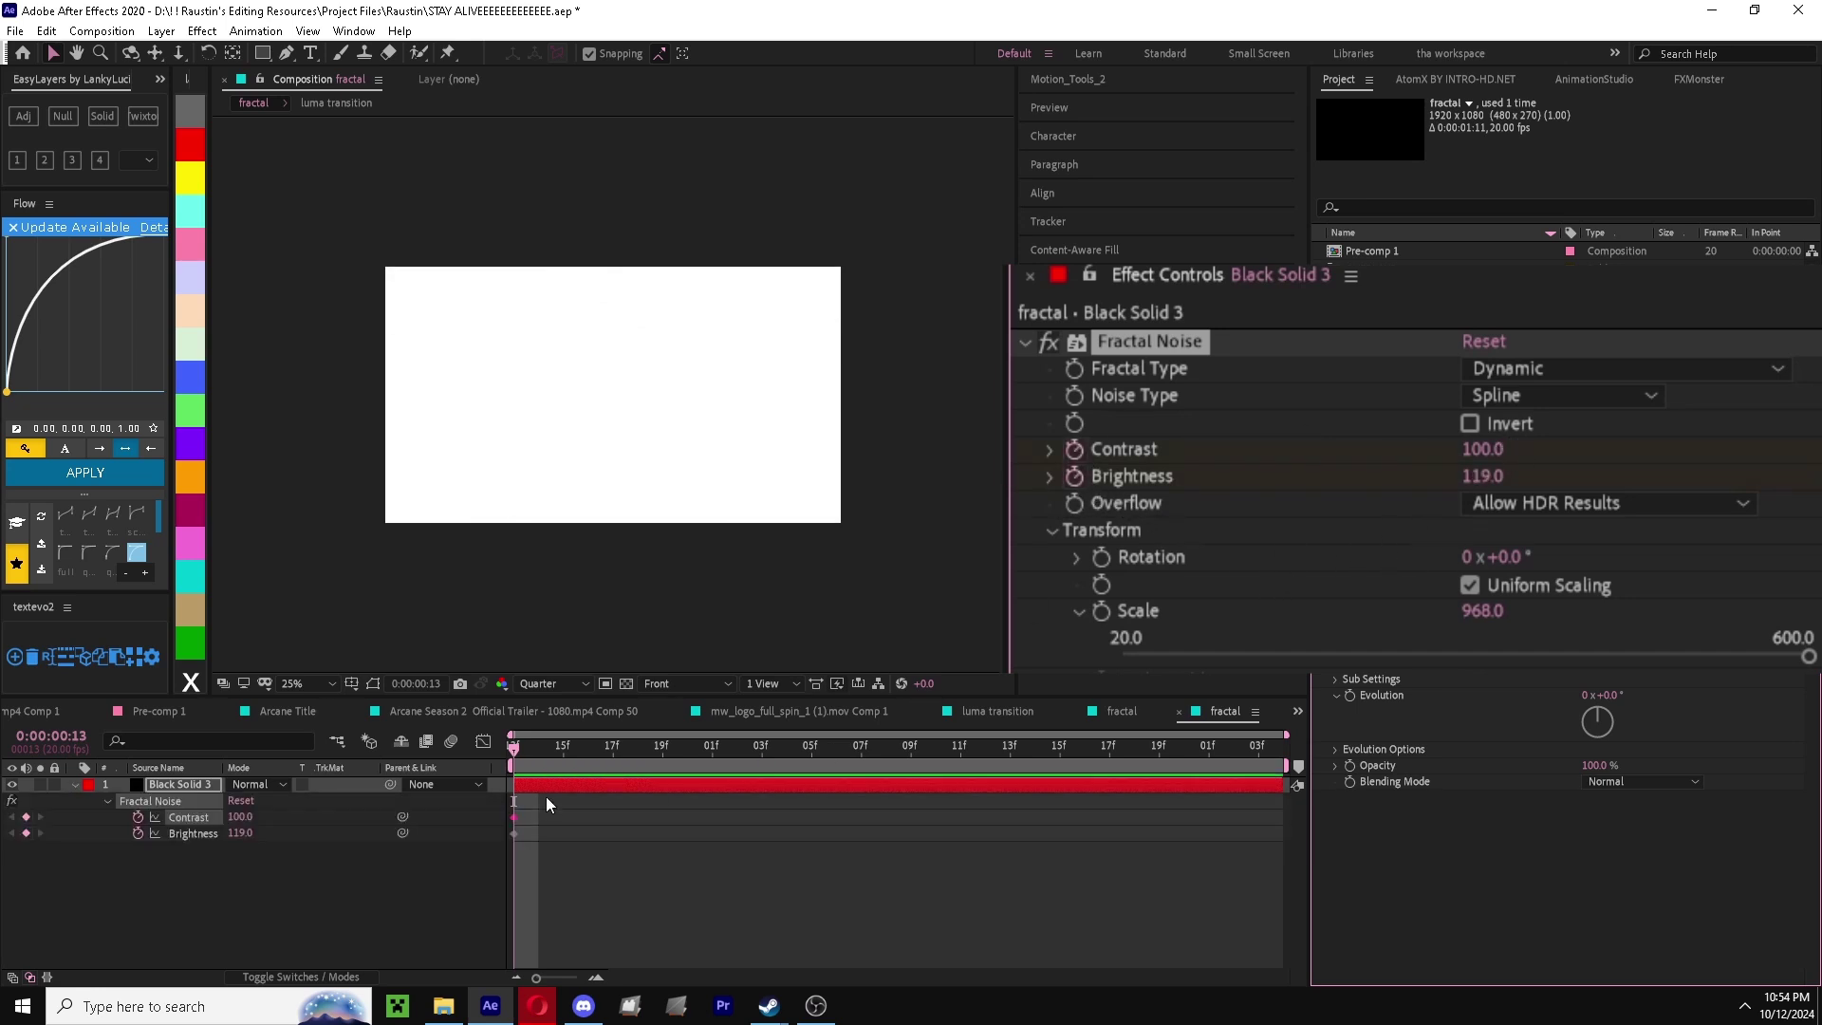
- Keyframe the Fractal Noise Brightness at -88 at 0:00:02:03 and preview the fade
left_click_drag(541, 752, 1262, 761)
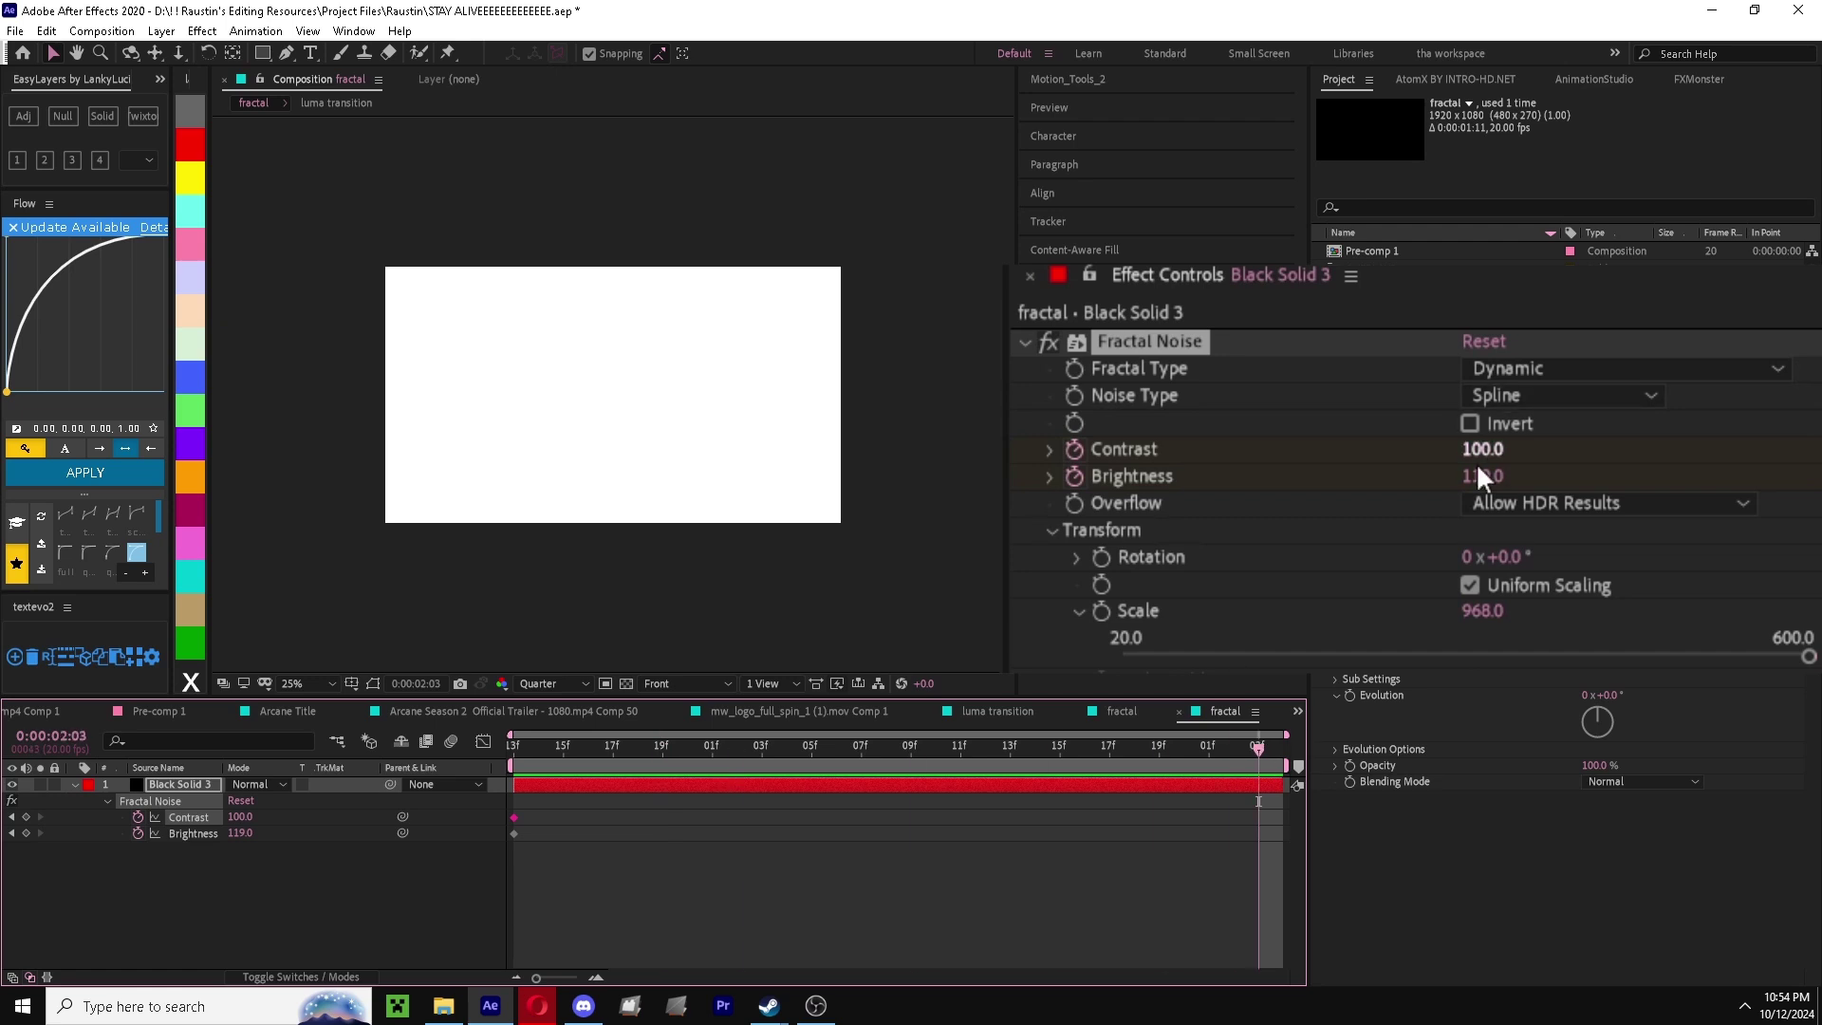
left_click_drag(1480, 474, 1232, 533)
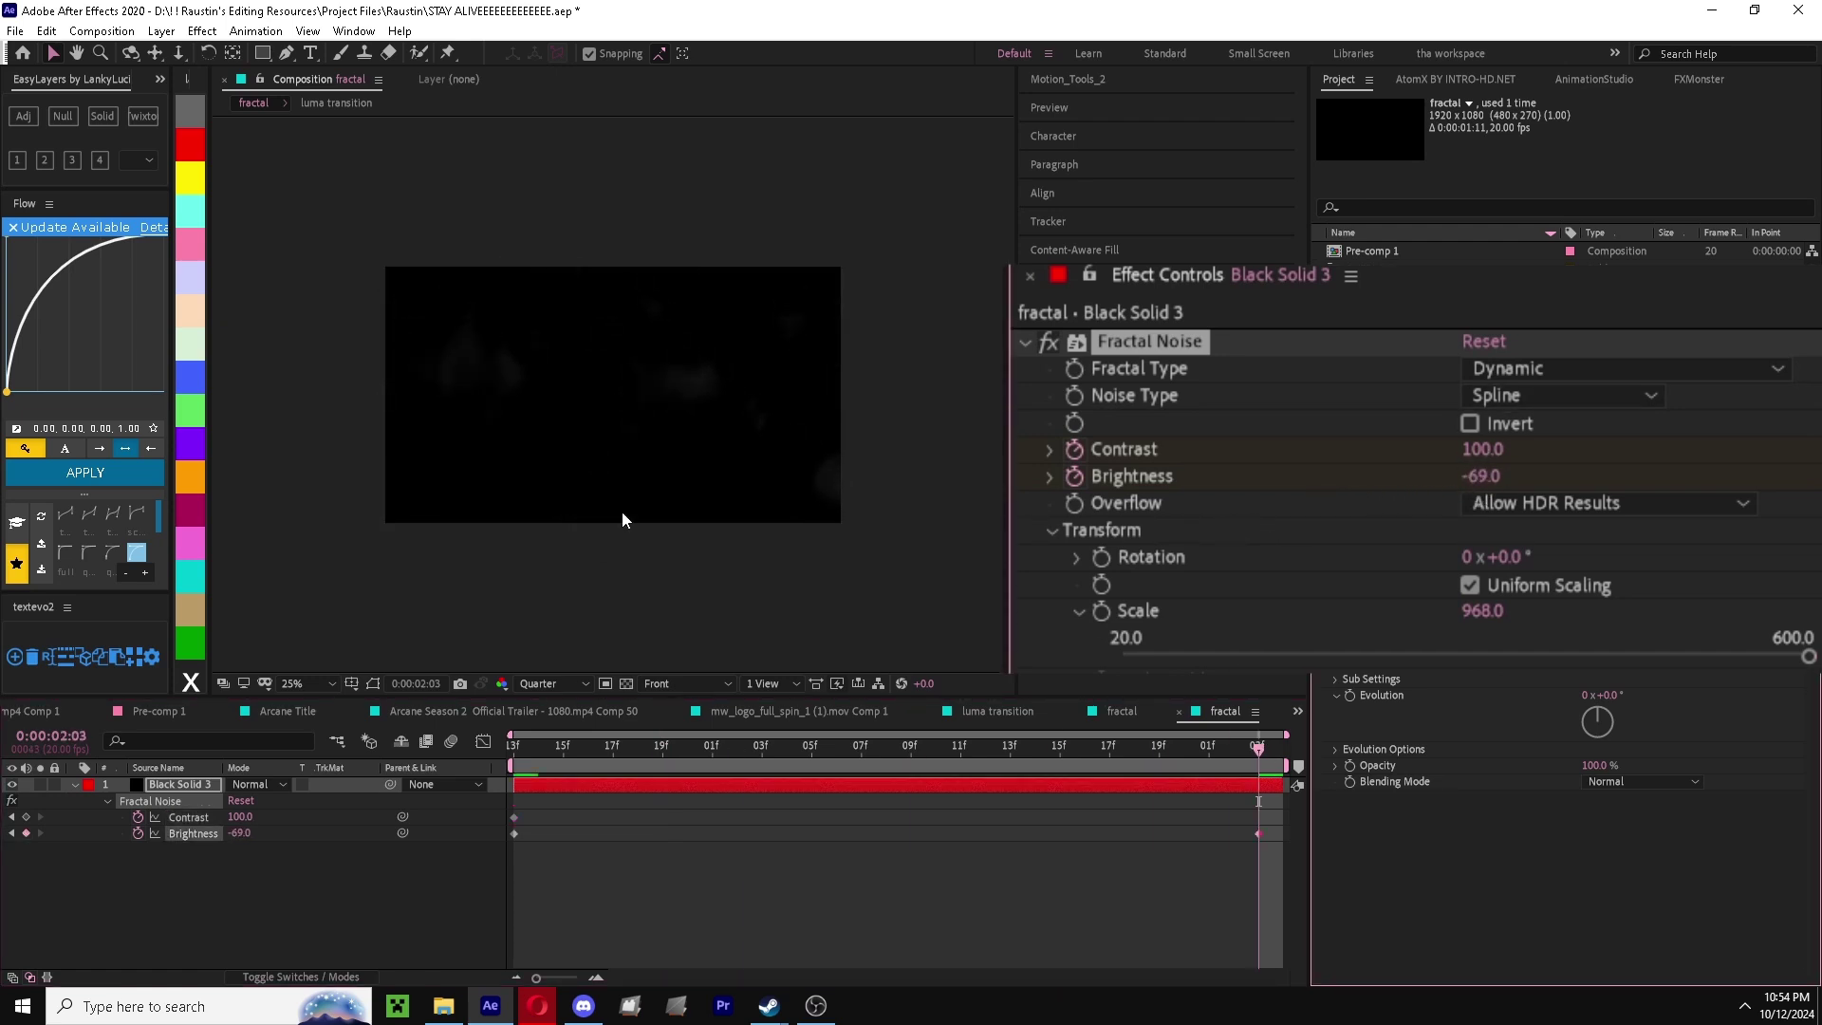
key("space")
key("space")
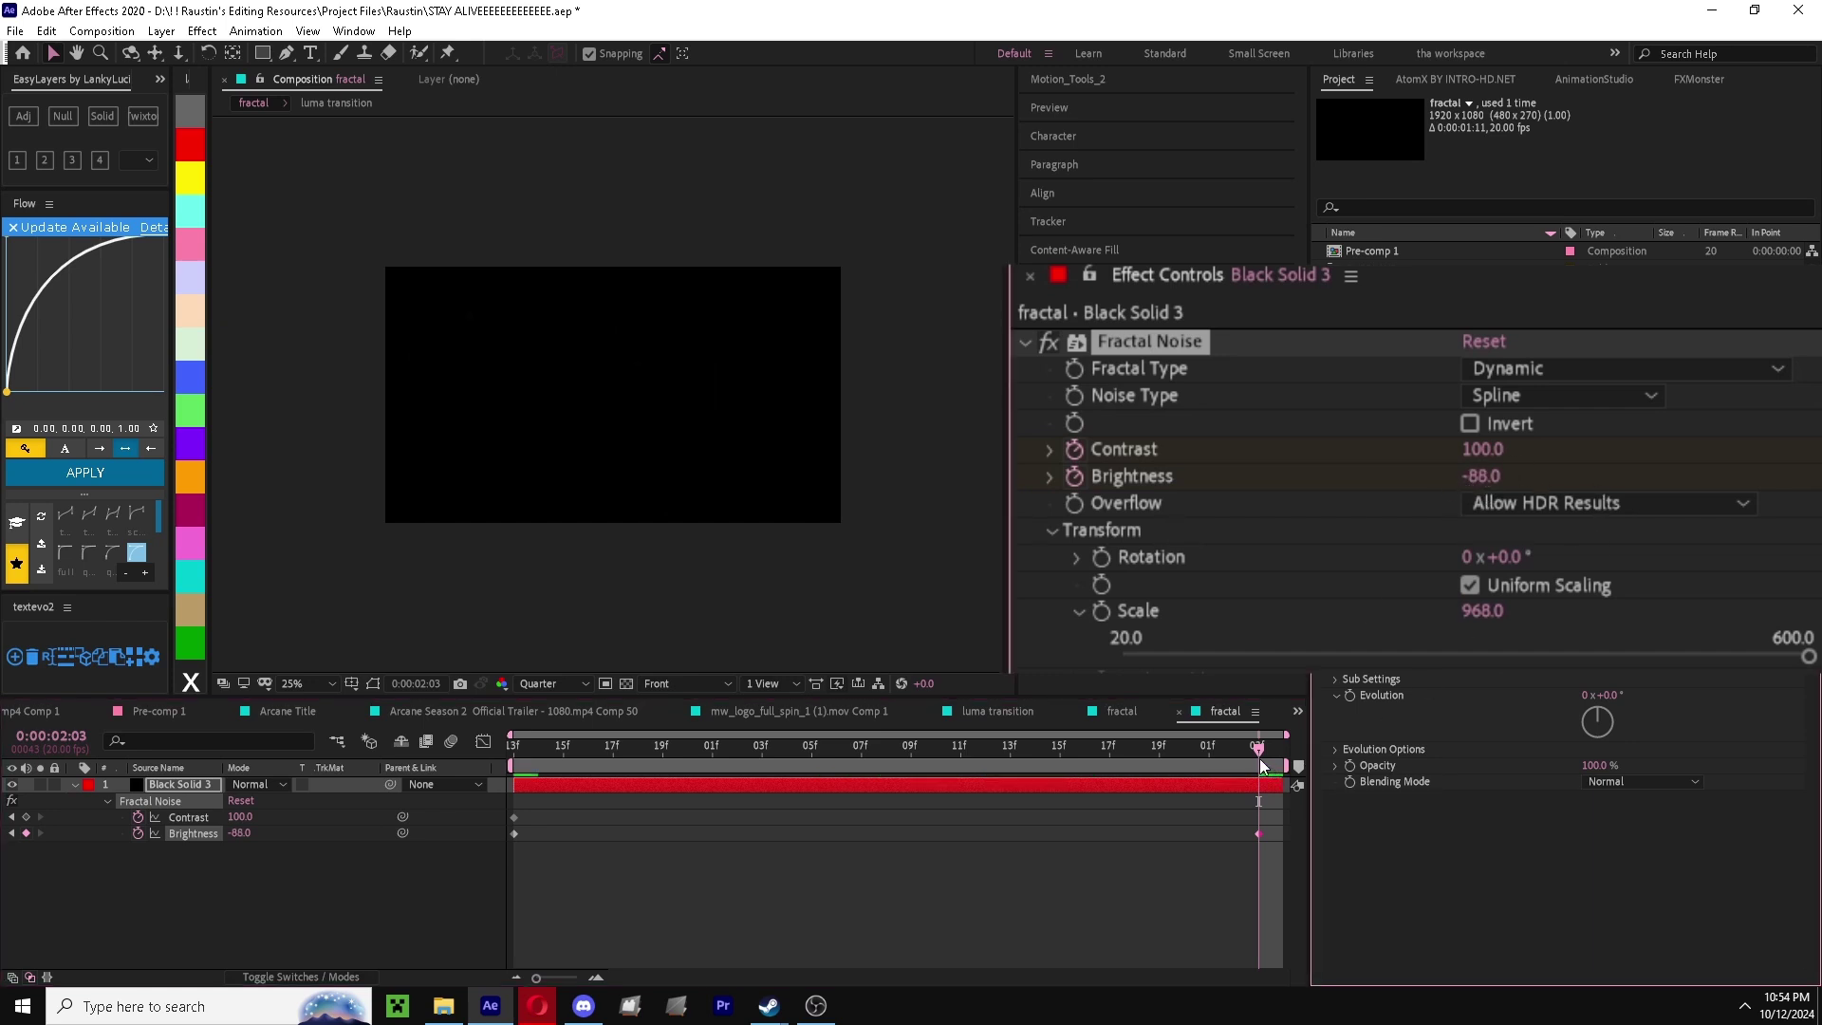
left_click_drag(1260, 759, 957, 762)
key("space")
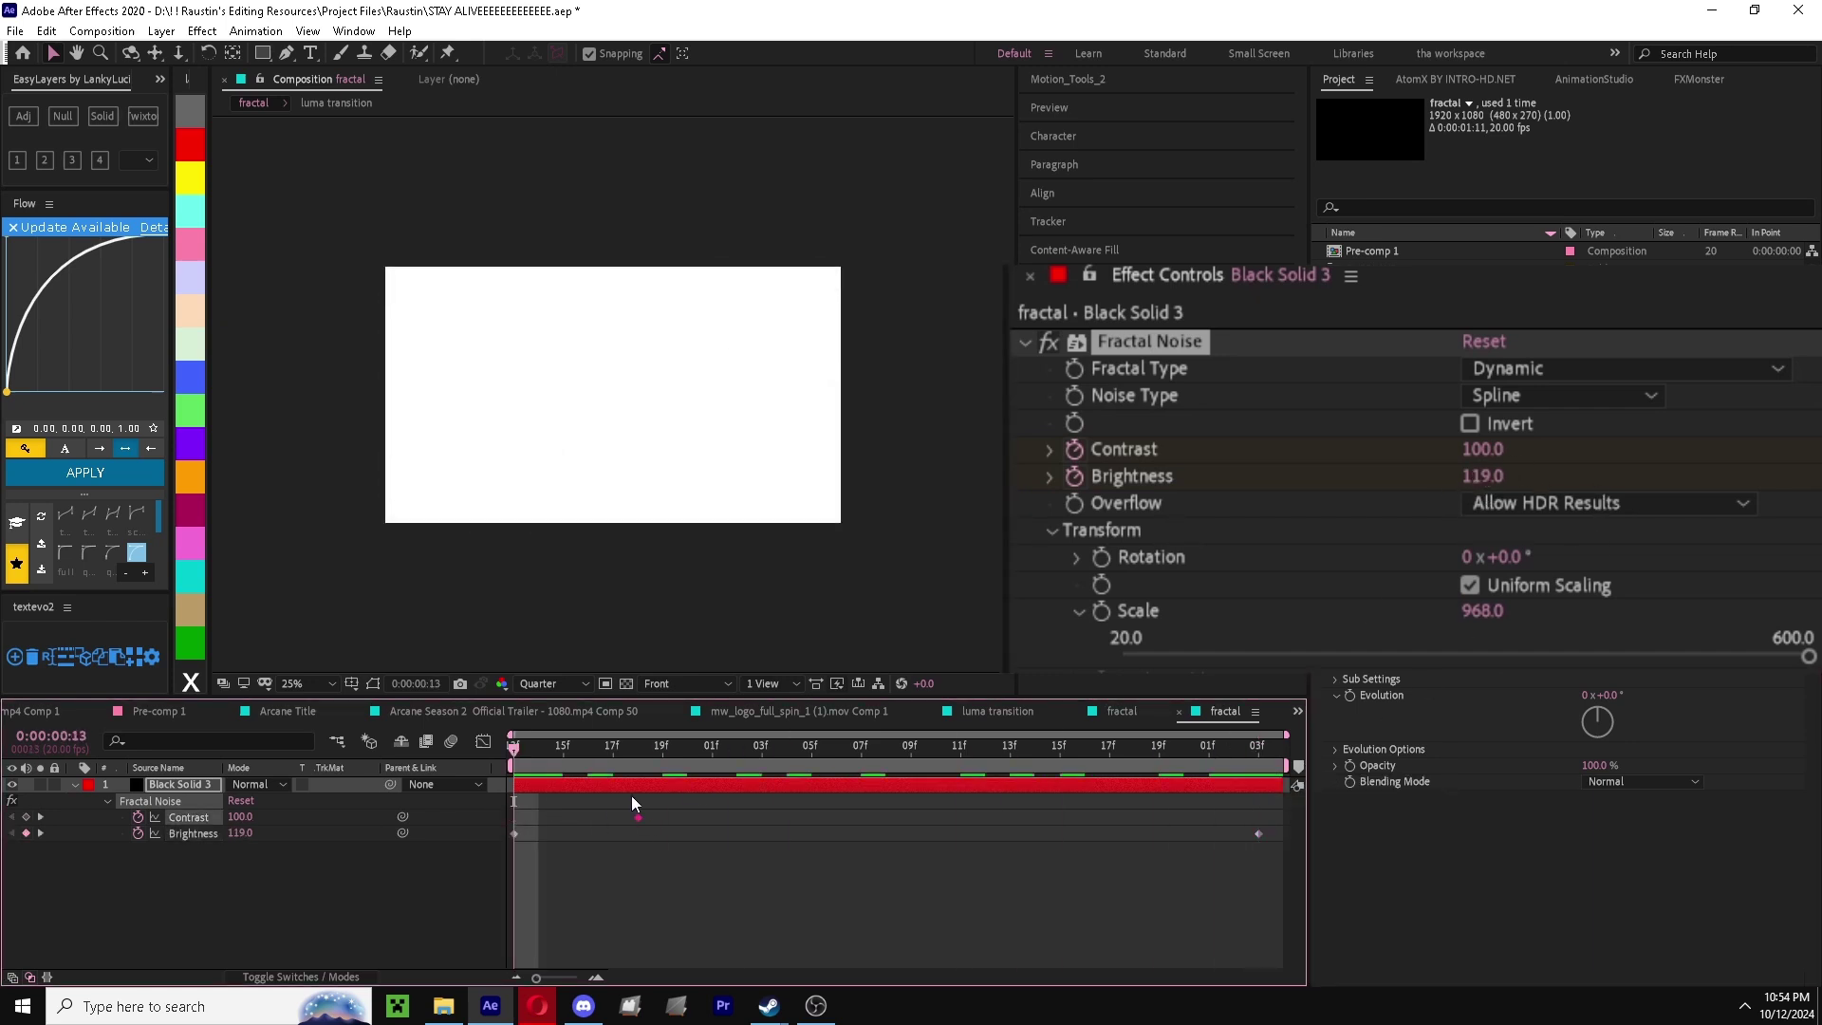
- Set the Fractal Noise Contrast keyframe to 849, preview the noise, and place the keyframe at 0:00:00:13
left_click_drag(537, 818, 787, 818)
left_click(659, 830)
left_click_drag(240, 817, 647, 815)
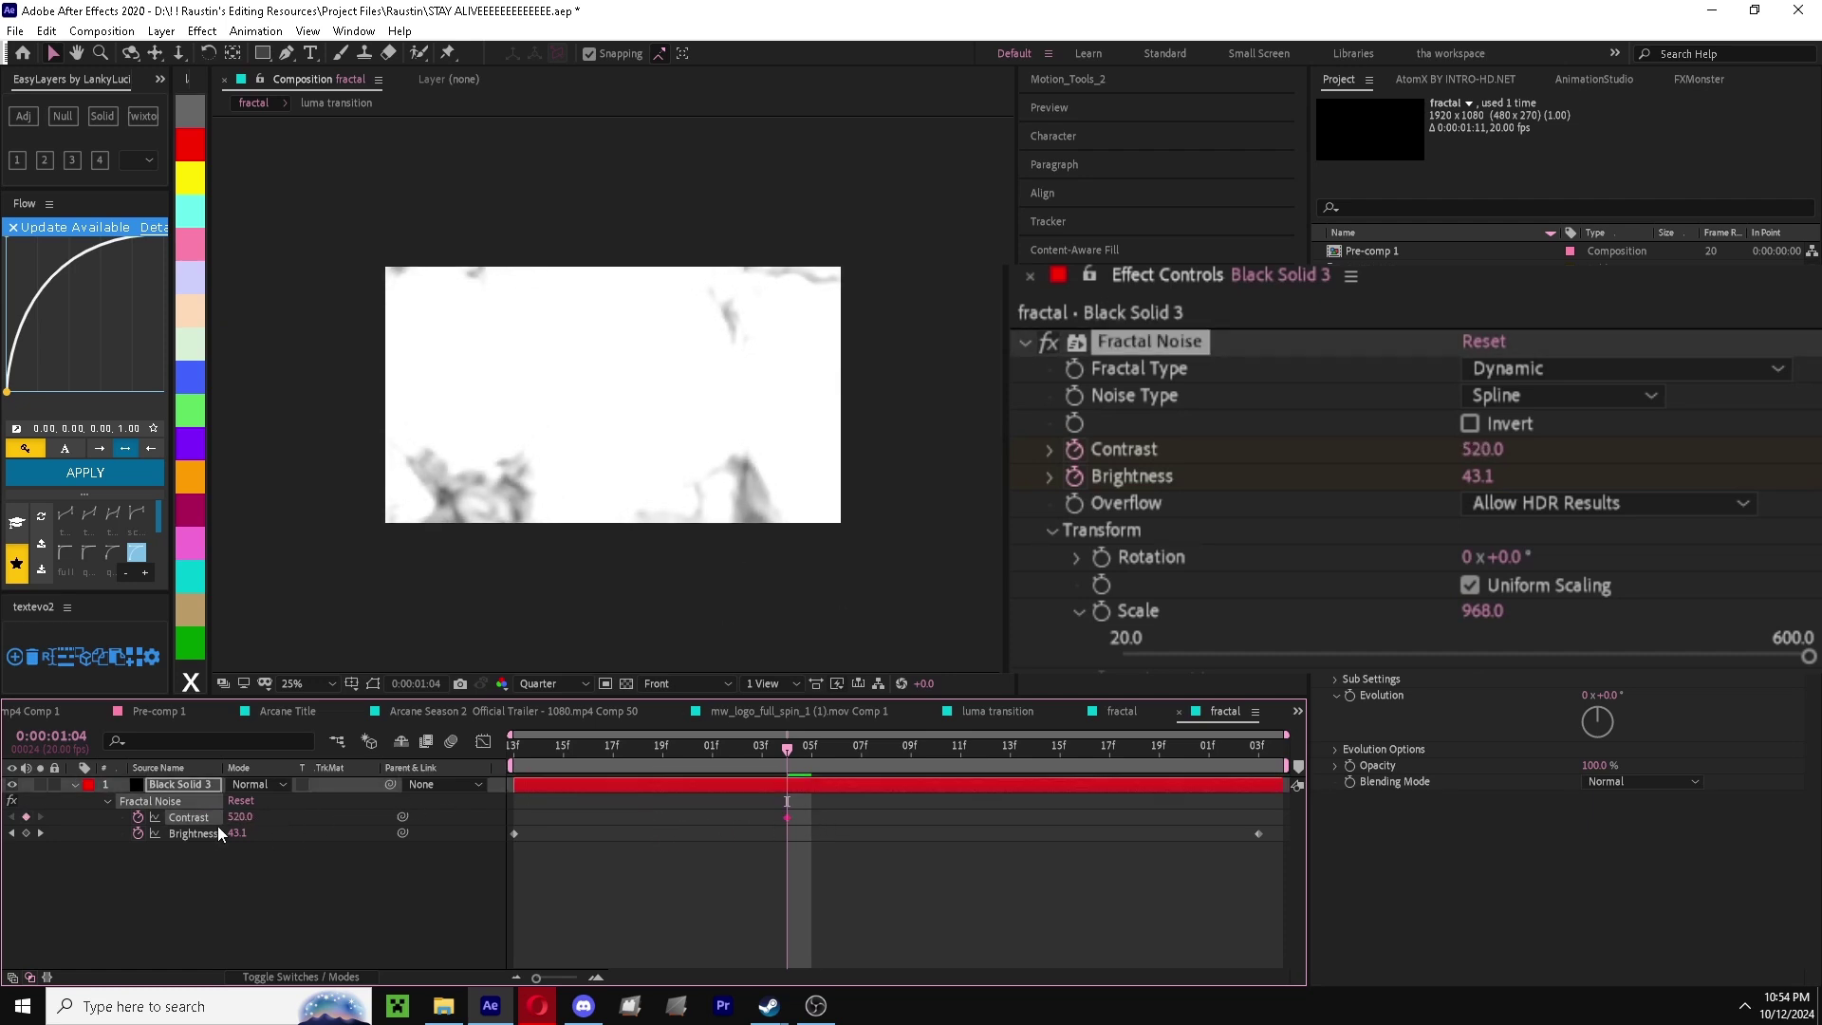
left_click_drag(240, 816, 538, 653)
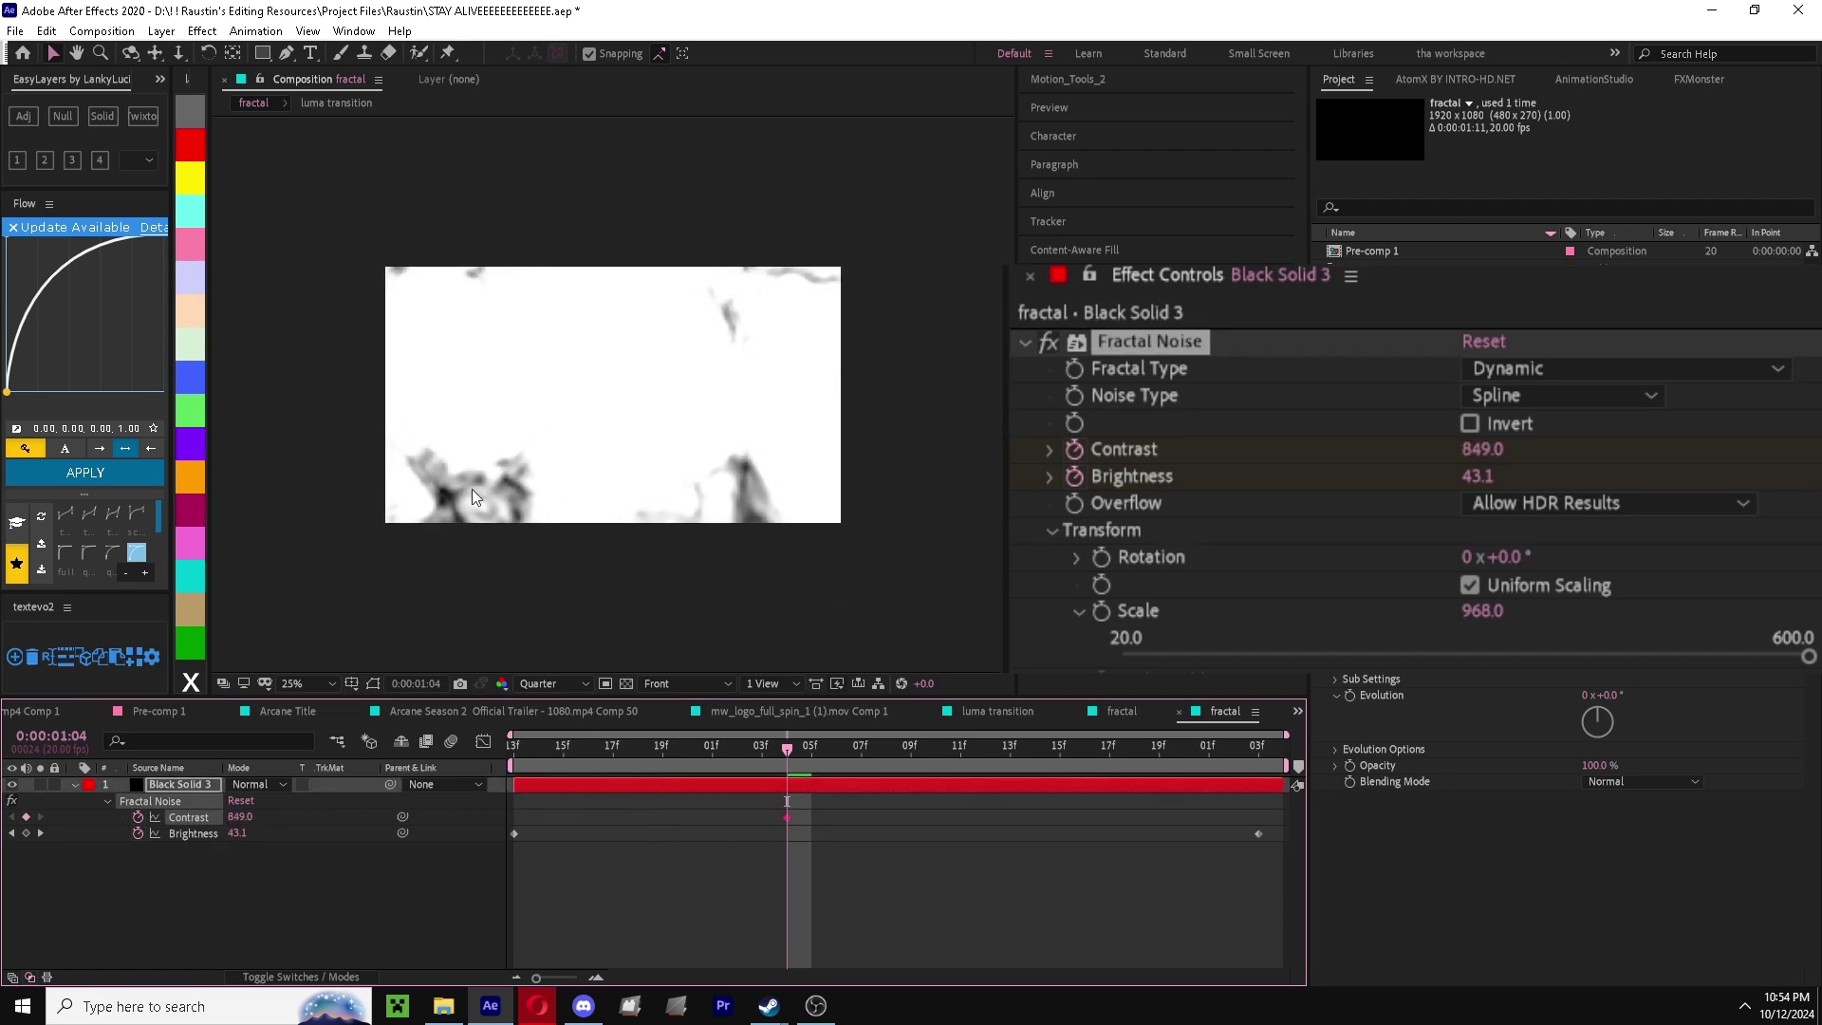
key("space")
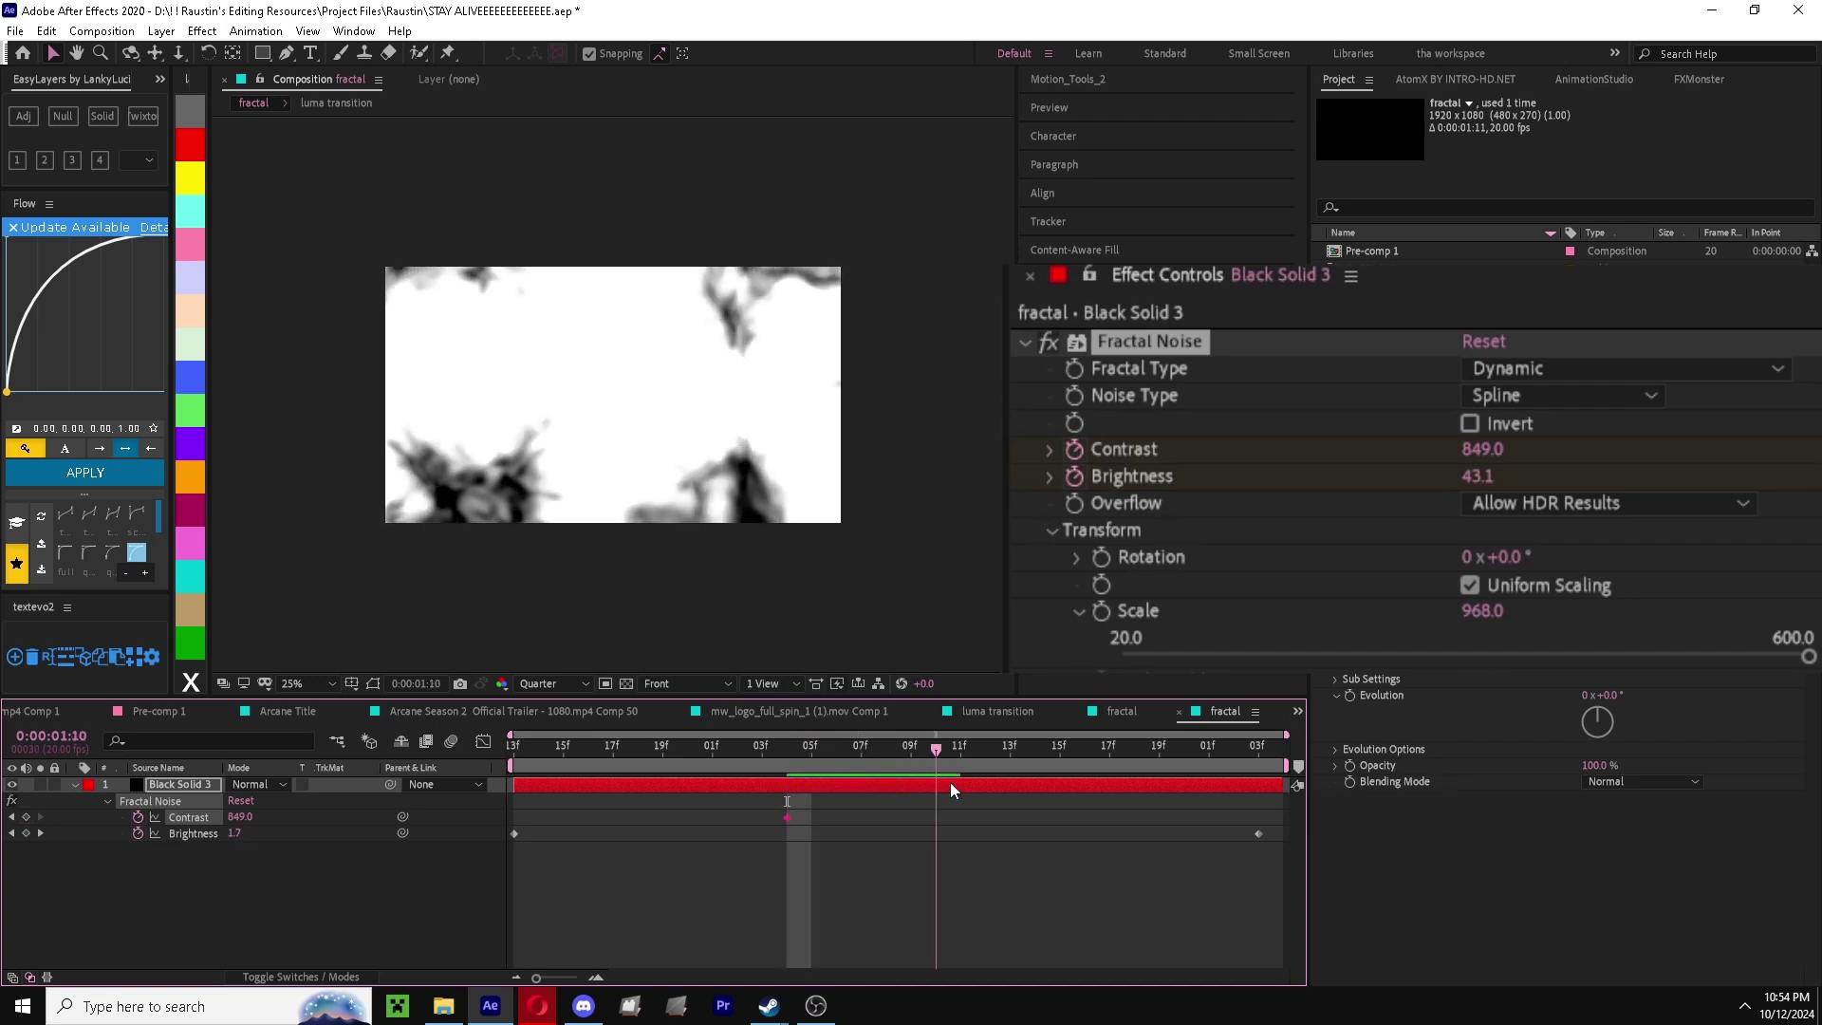
left_click_drag(1221, 811, 514, 818)
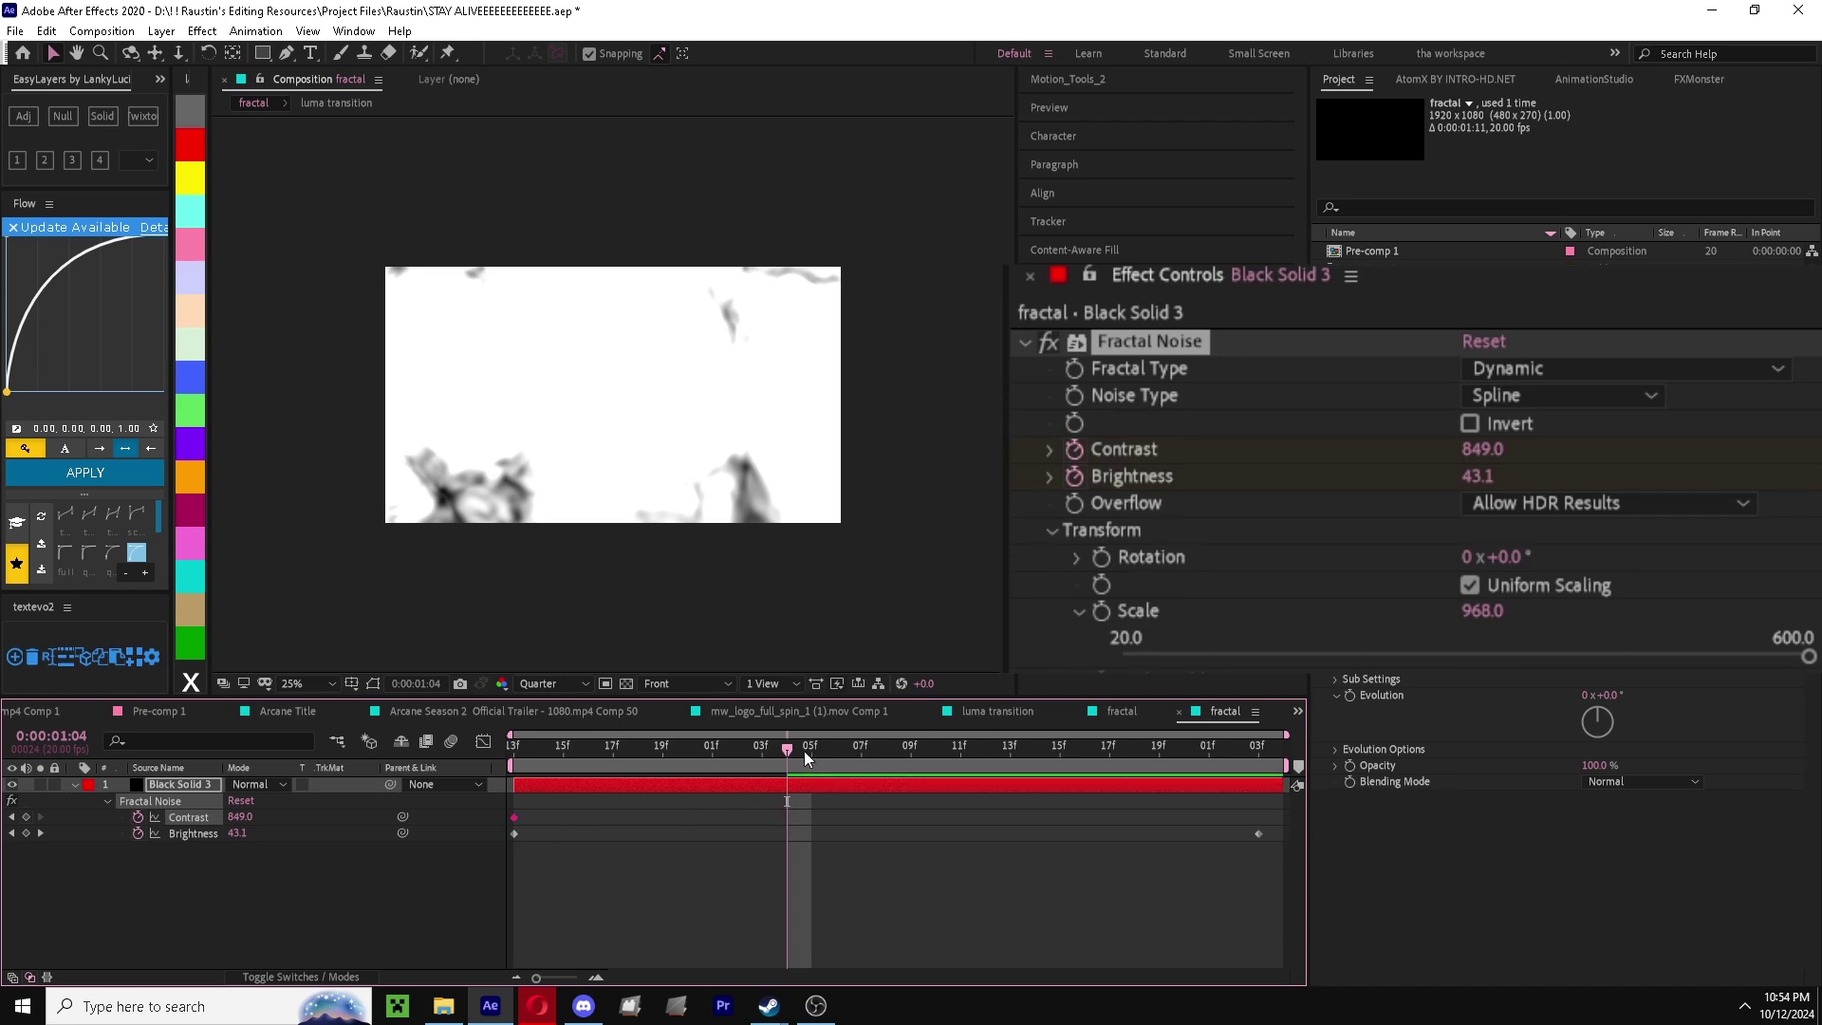
- Keyframe the Fractal Noise Contrast at 159 at 0:00:02:03 and preview the animation from 0:00:00:13
key("k")
left_click_drag(242, 818, 4, 939)
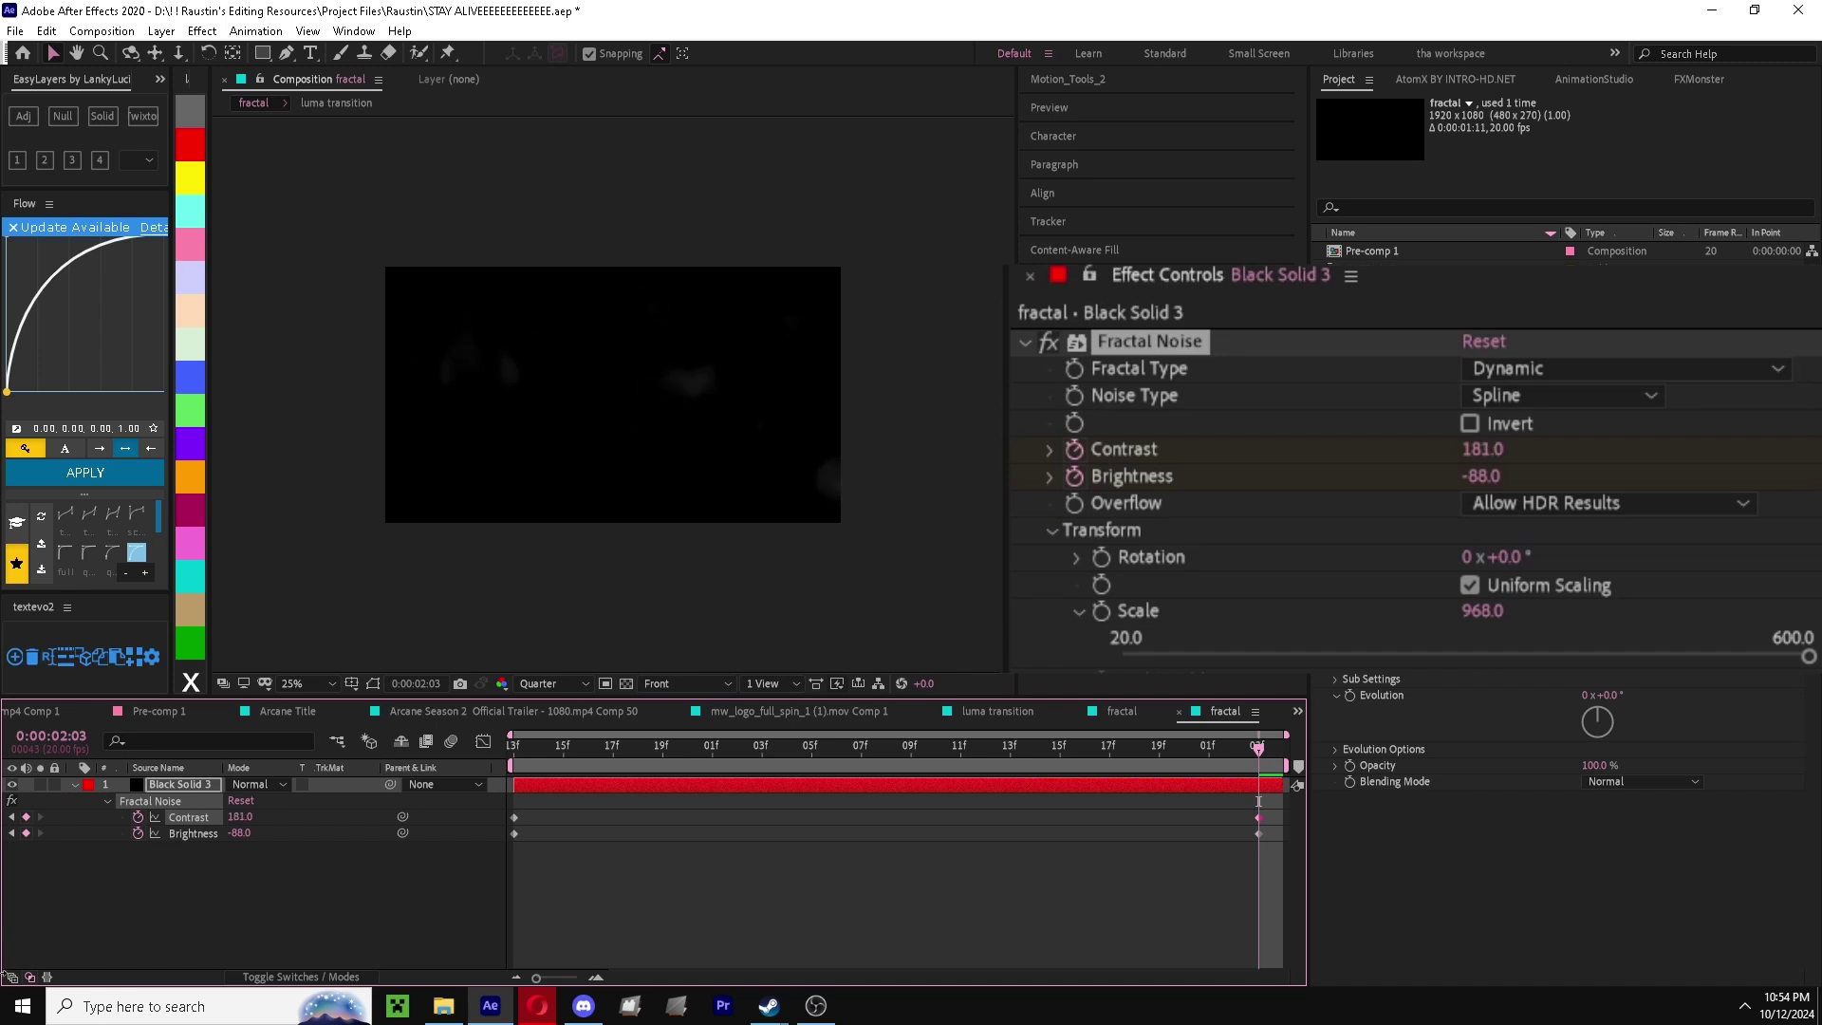
key("j")
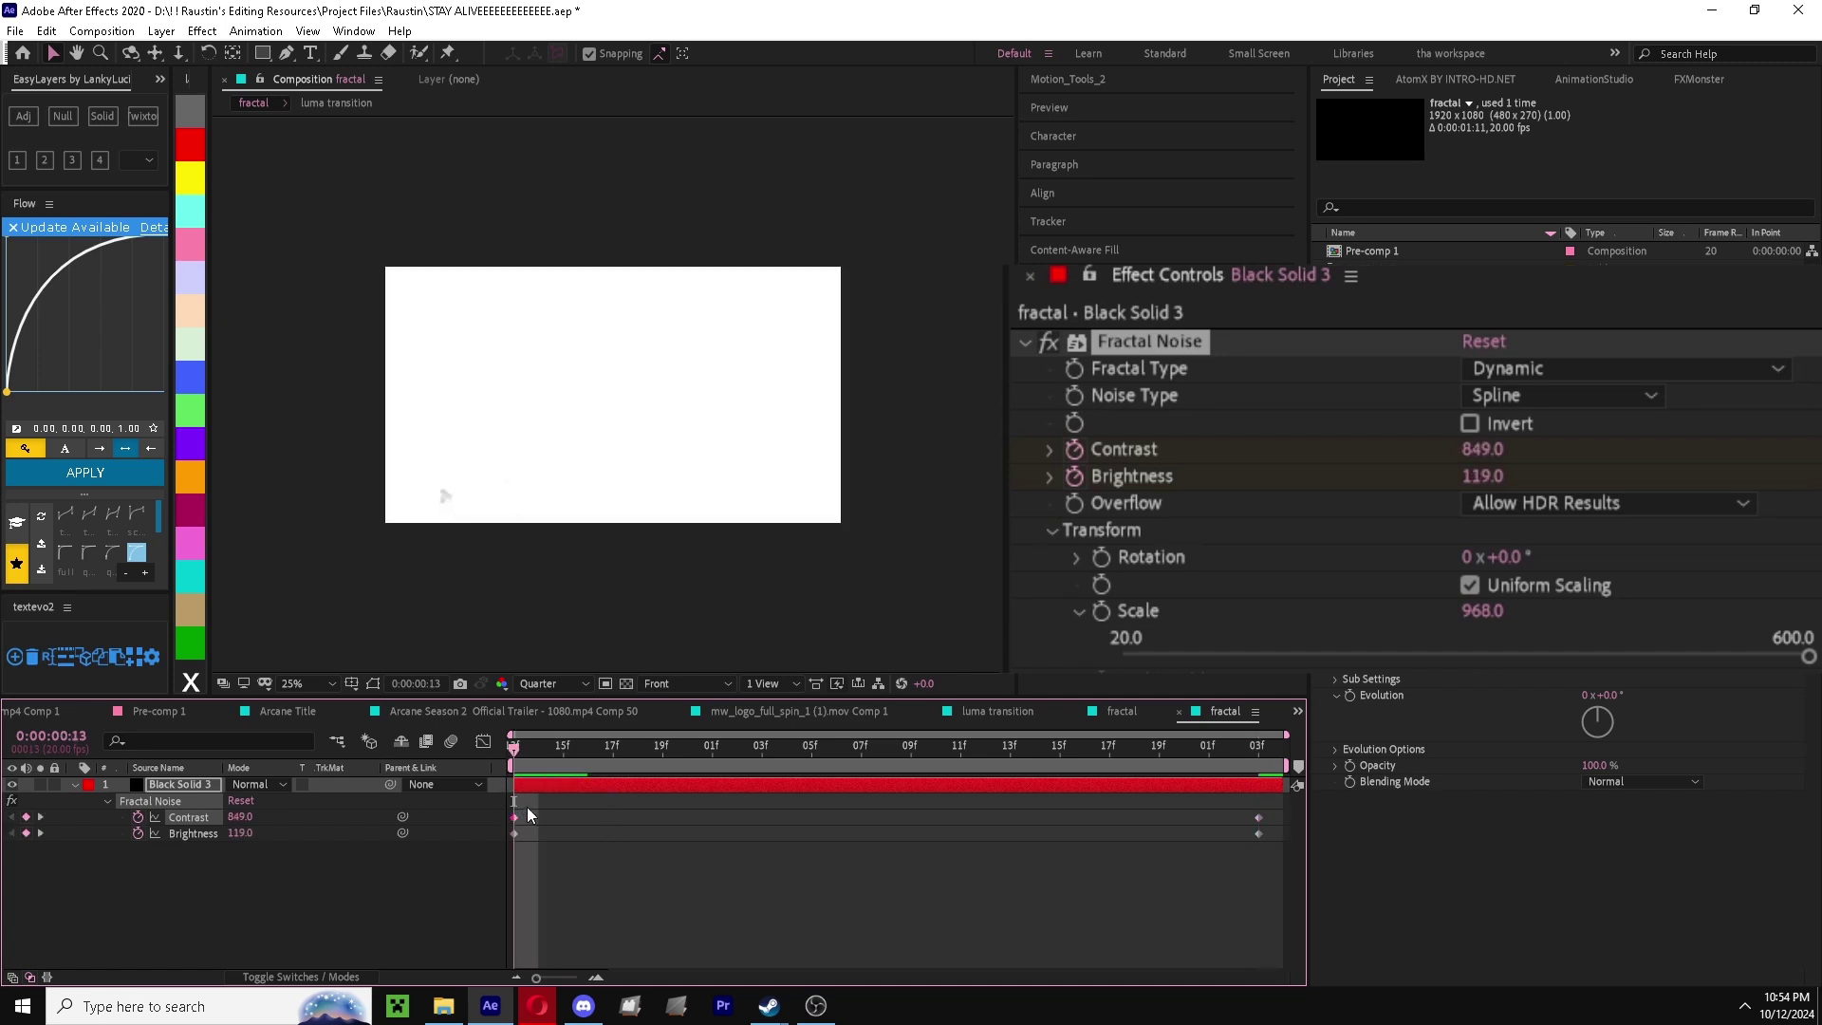
key("space")
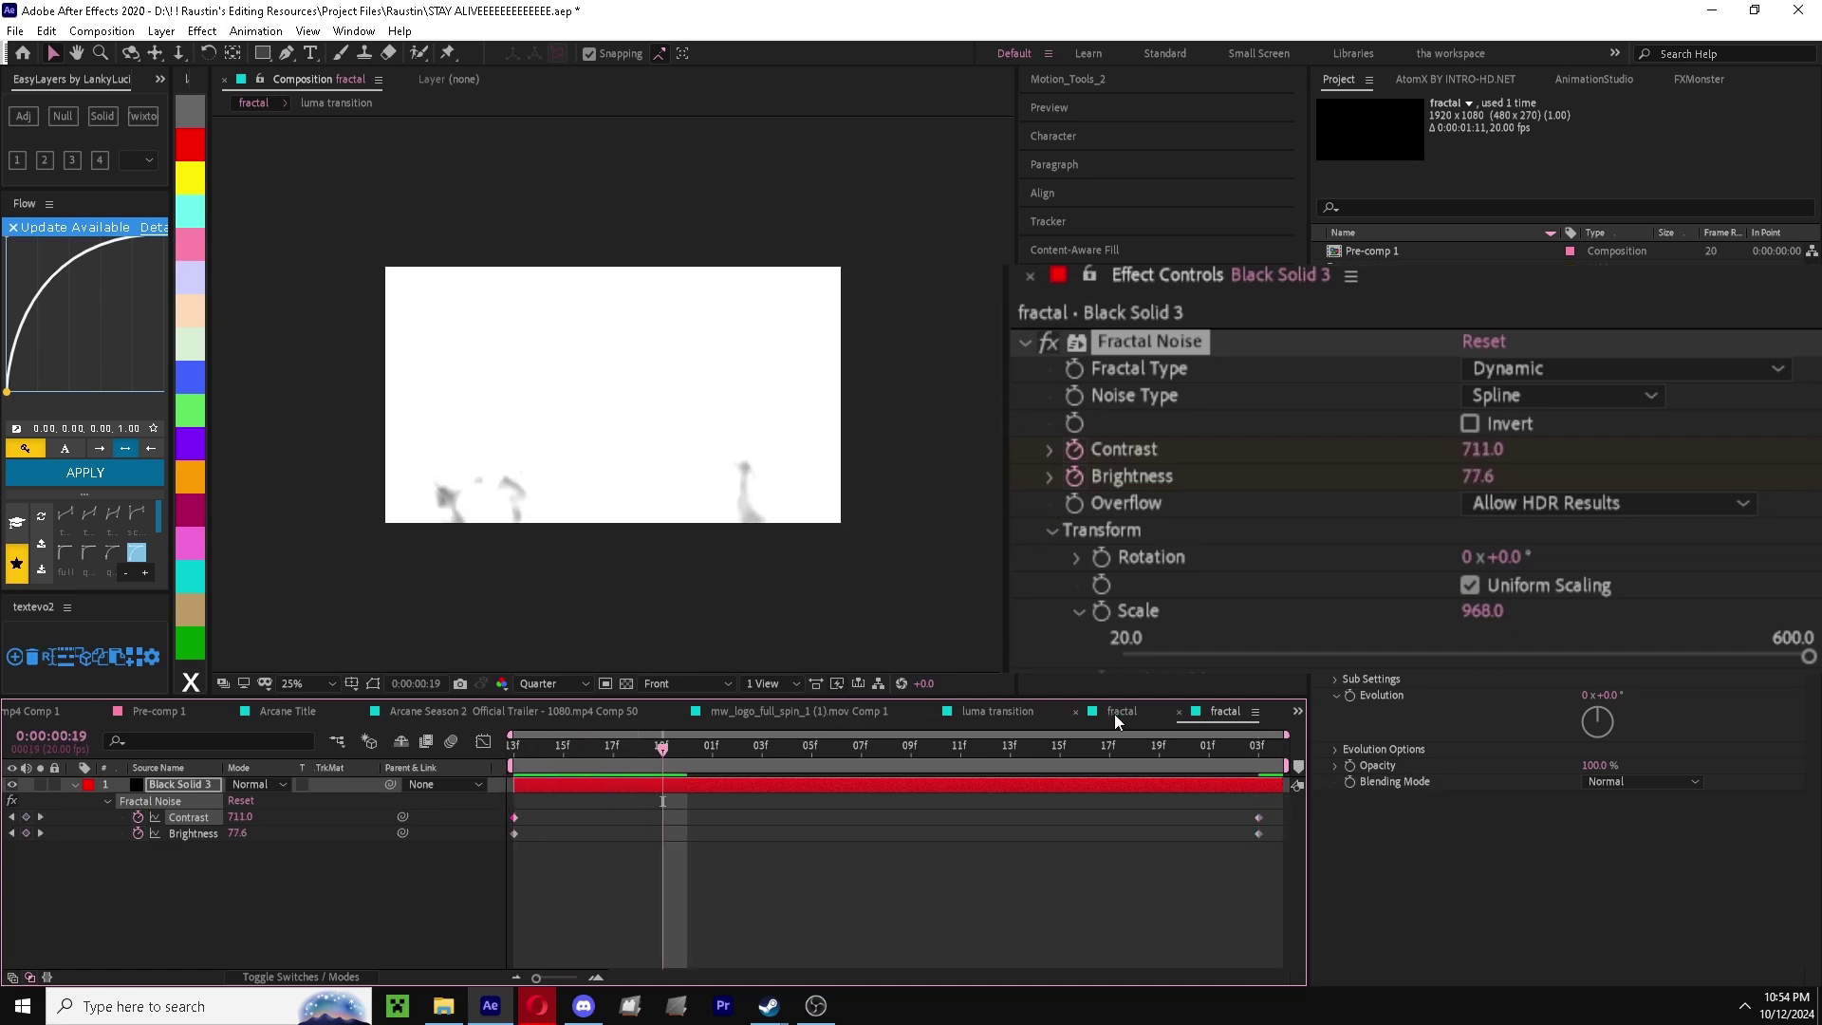
- Mark luma transition's 0:00:01:02 beat in the fractal composition and open the Brightness keyframes in the graph editor
left_click(1029, 714)
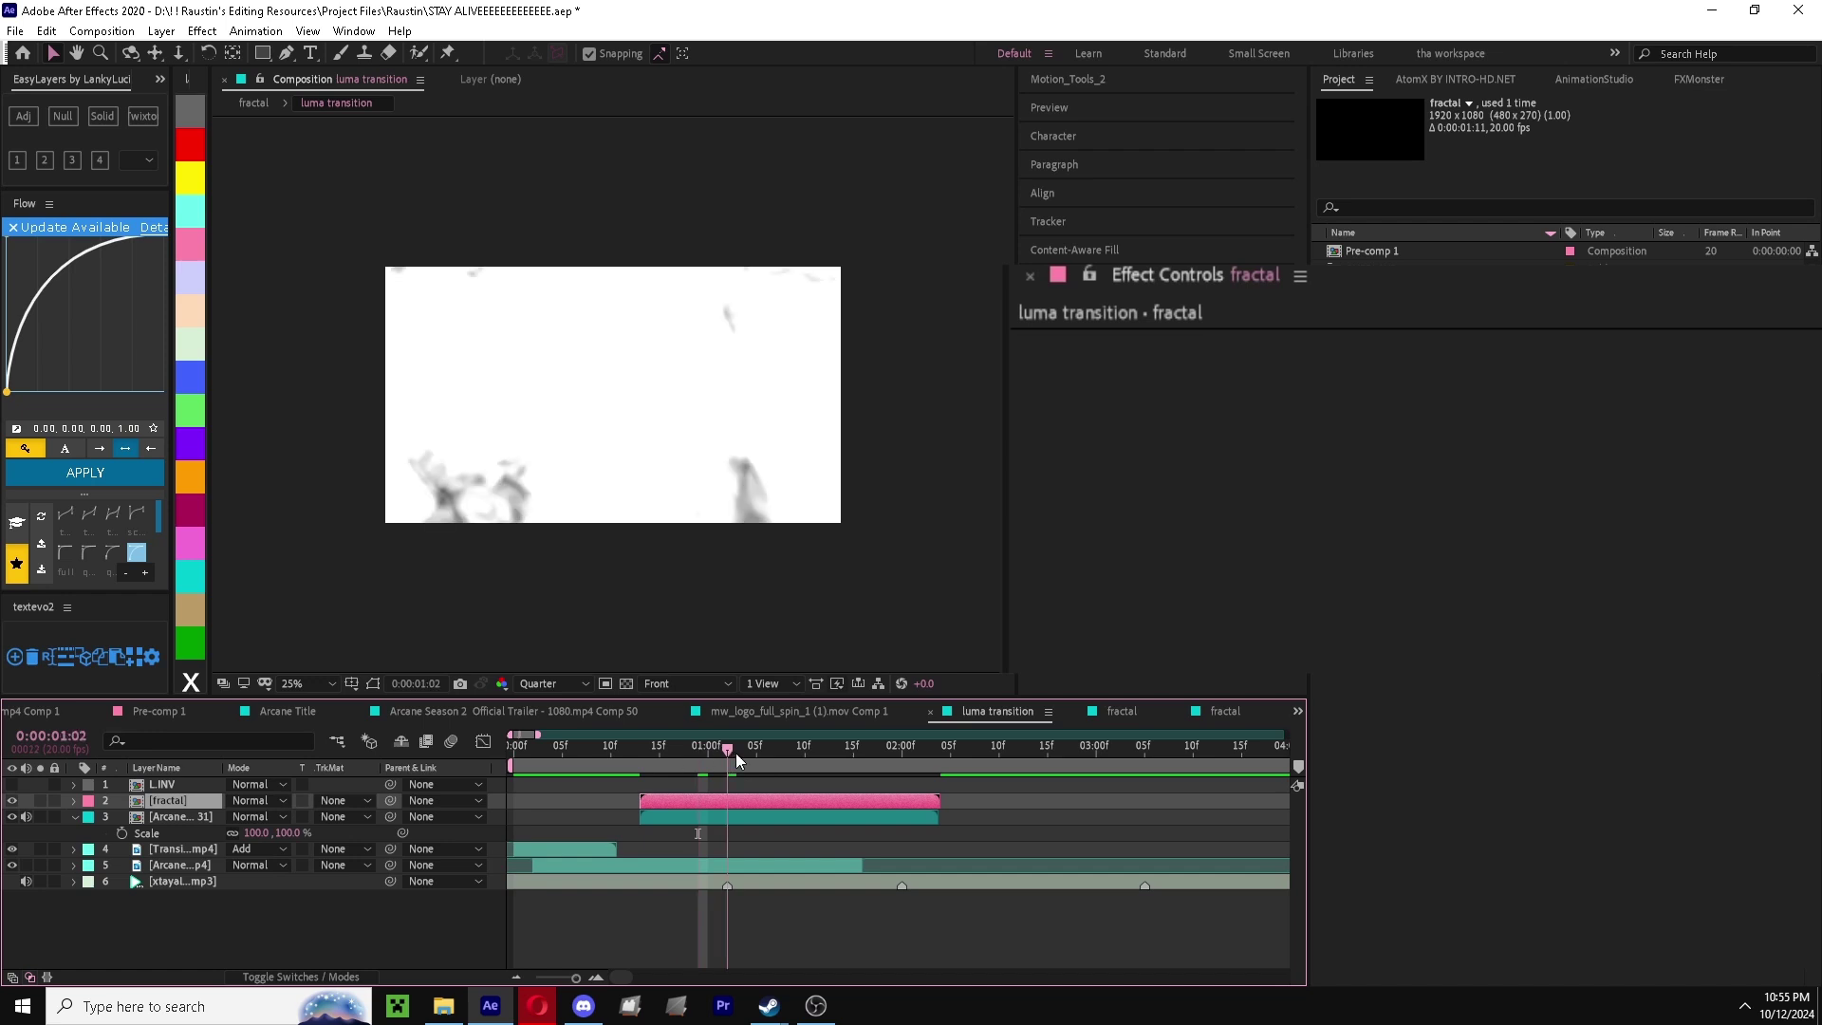
double_click(744, 800)
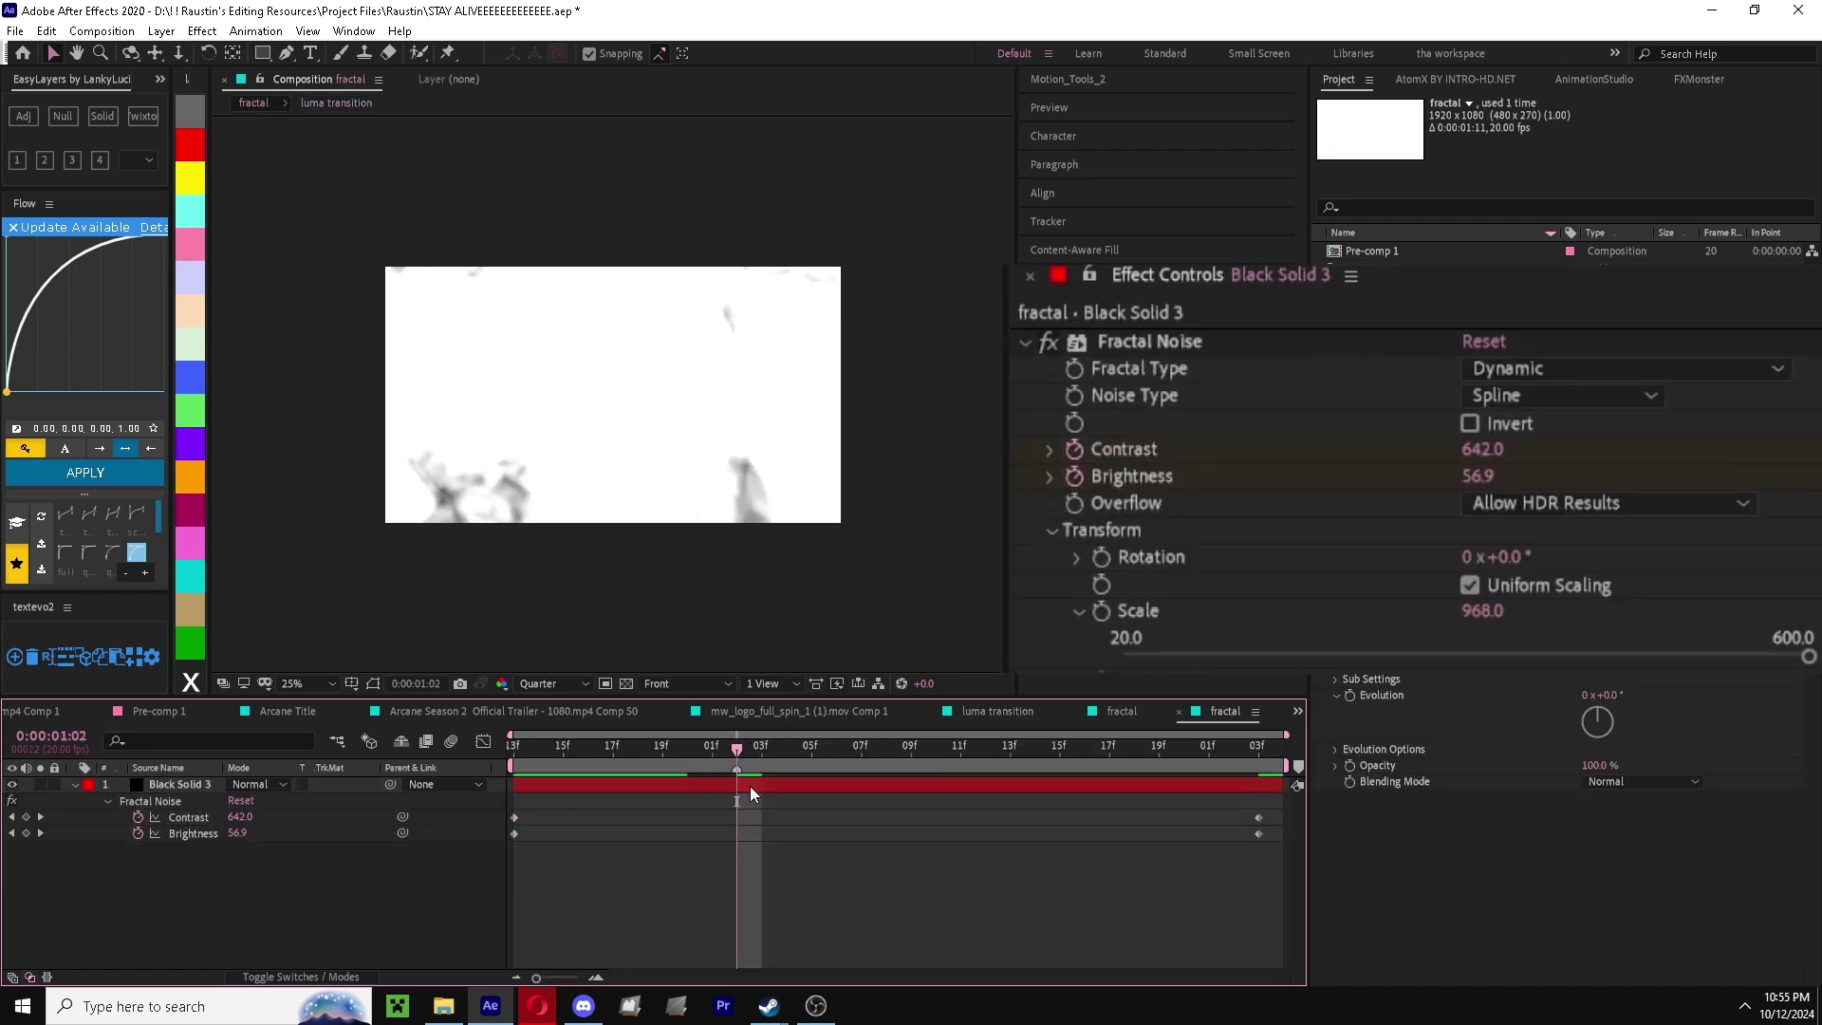
left_click_drag(750, 796, 505, 833)
left_click(483, 741)
- Try the value graph for the Brightness keyframes and return to the speed graph
right_click(669, 881)
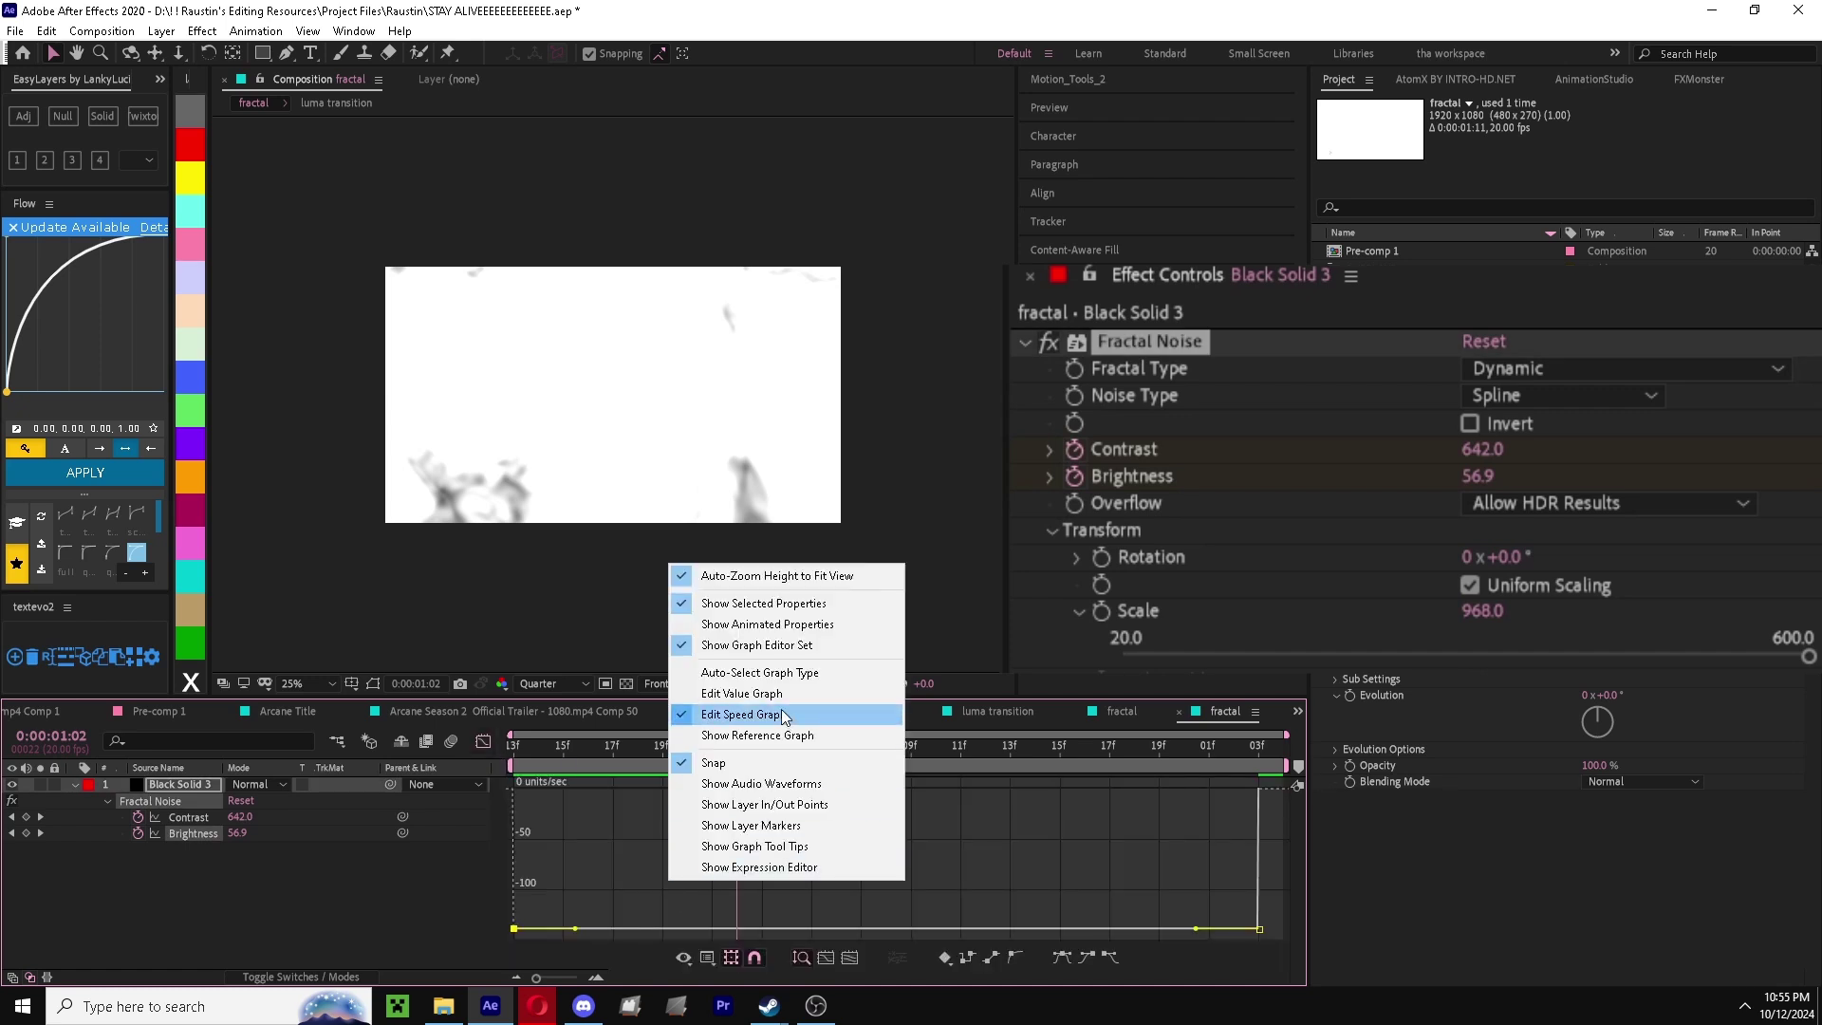
left_click(759, 707)
right_click(758, 812)
left_click(689, 862)
right_click(689, 862)
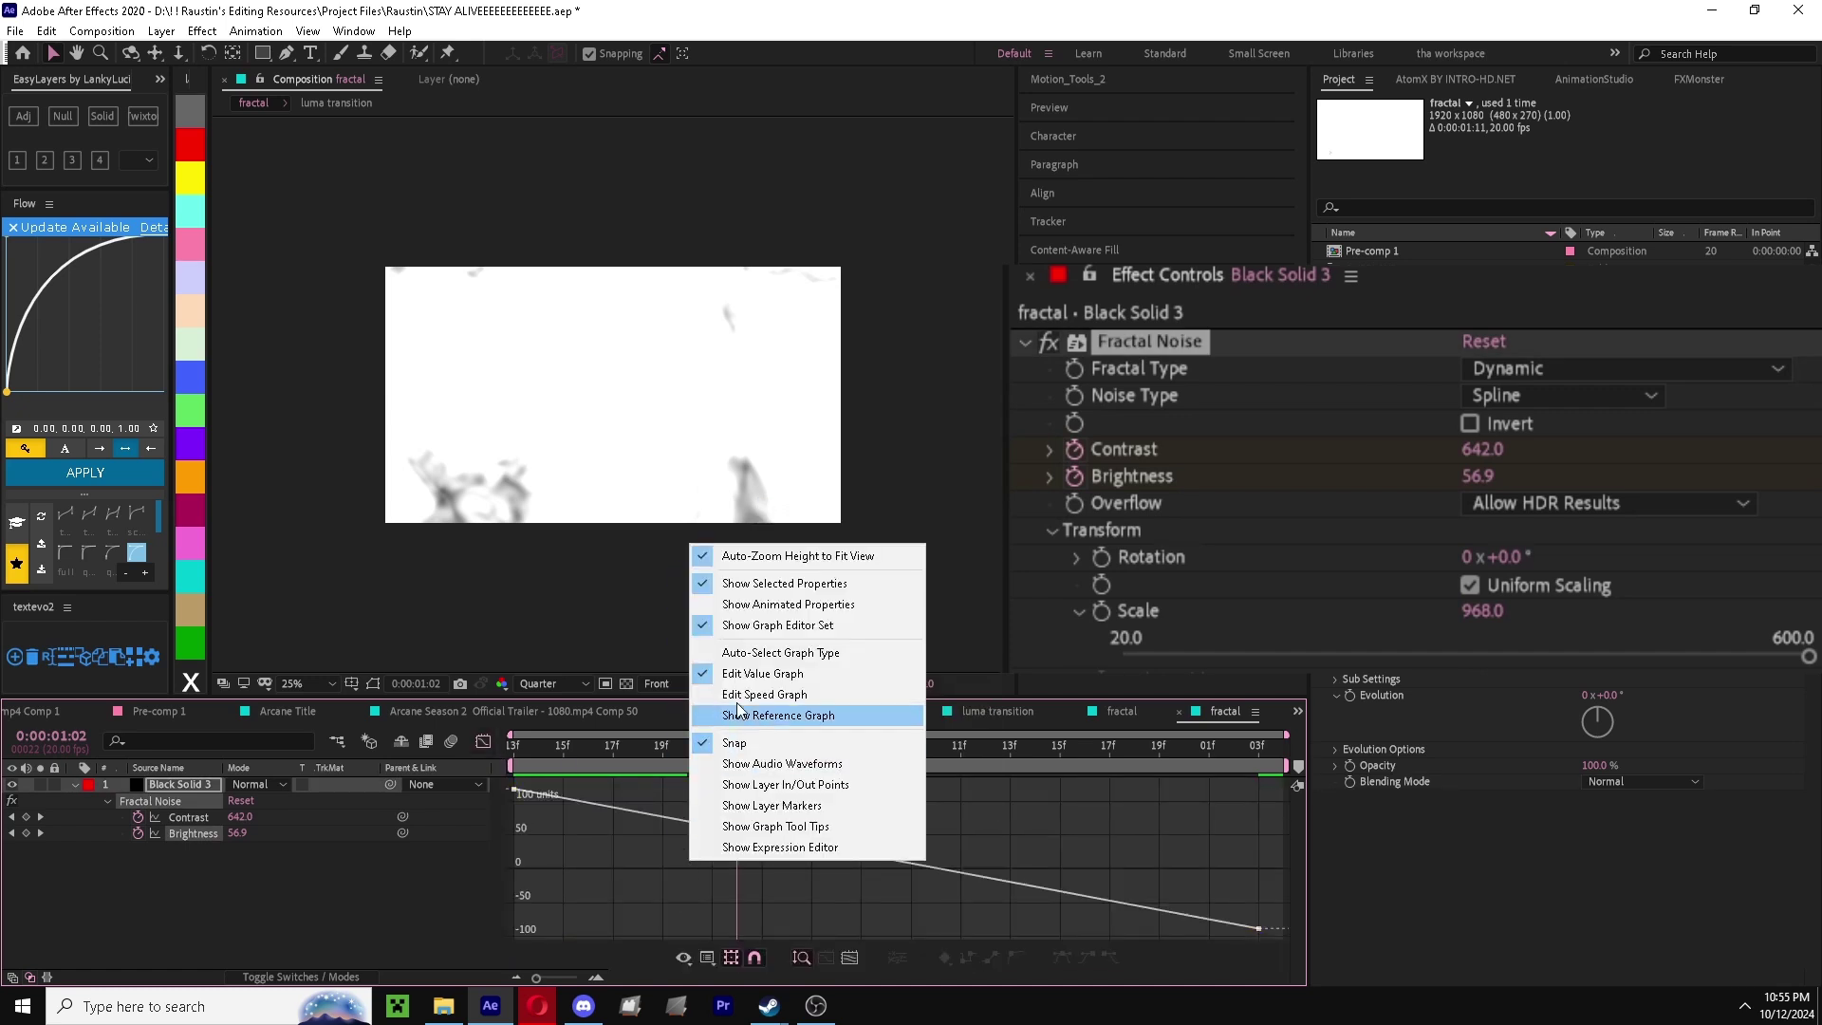
left_click(759, 712)
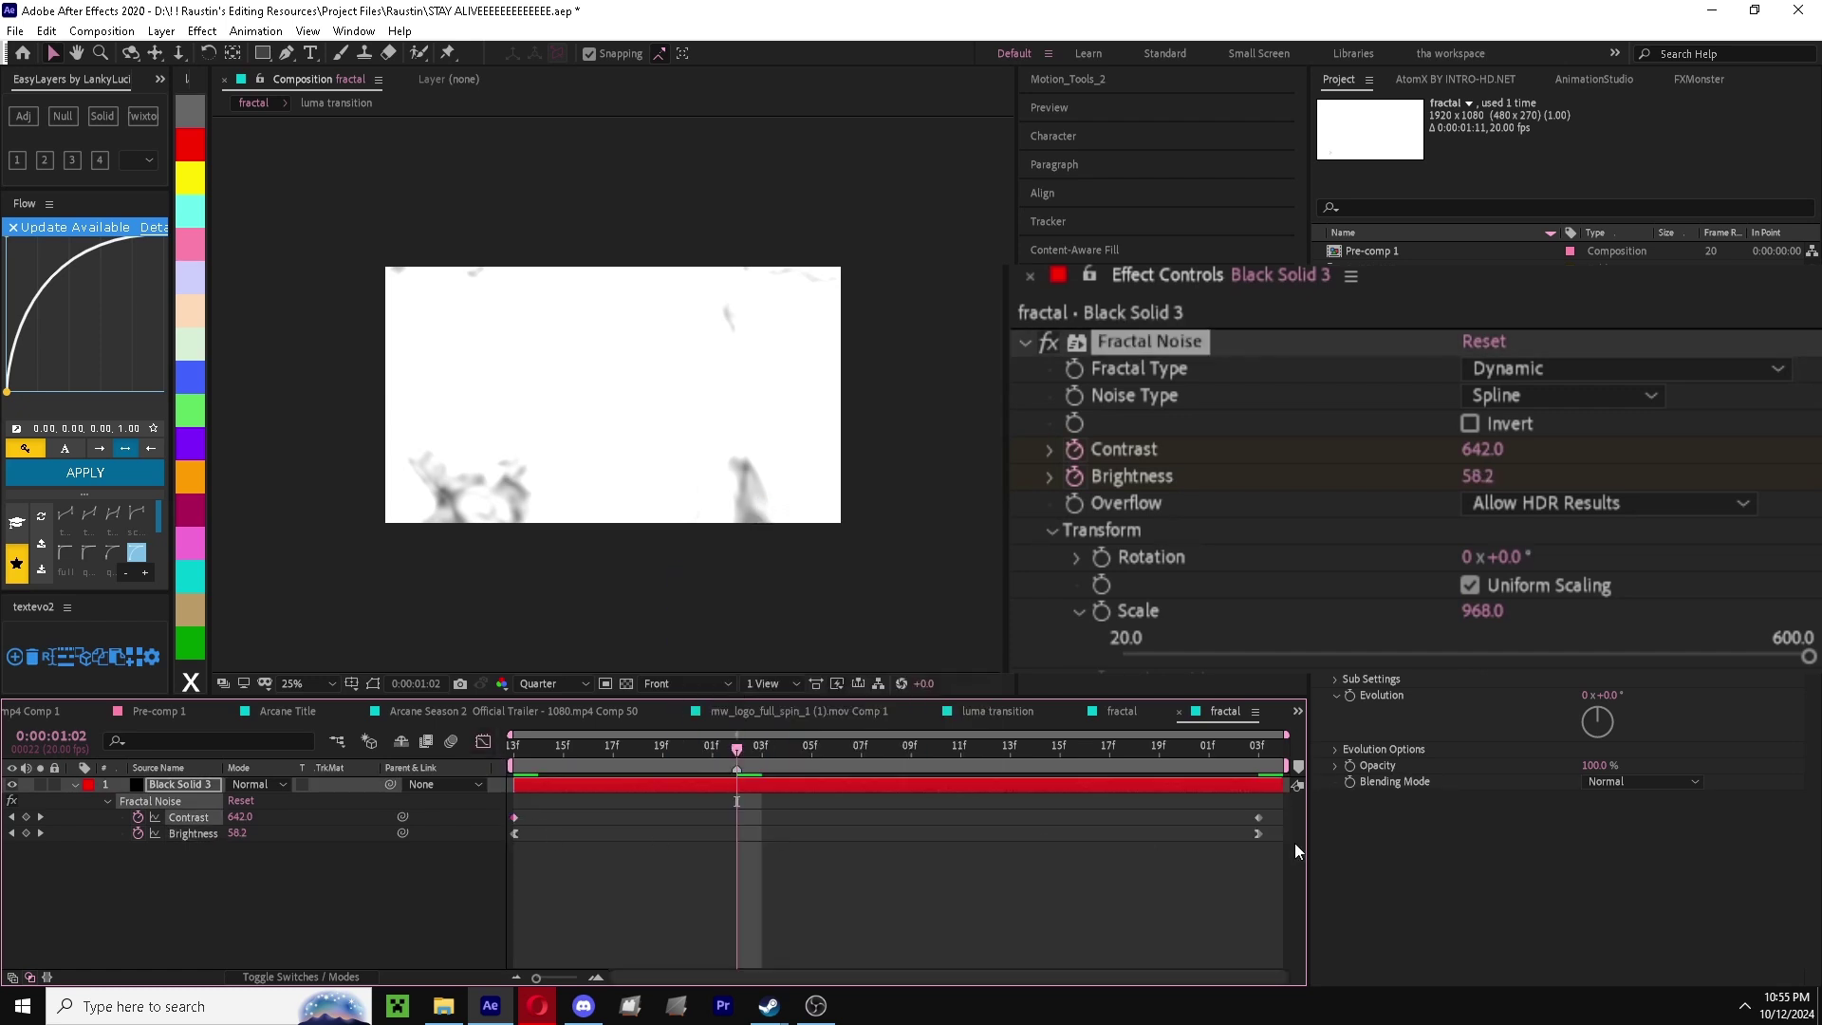
- Easy-ease both Brightness keyframes, shape their speed graph to peak at the 0:00:01:02 marker, and preview the fade
left_click_drag(1285, 832, 509, 839)
key("F9")
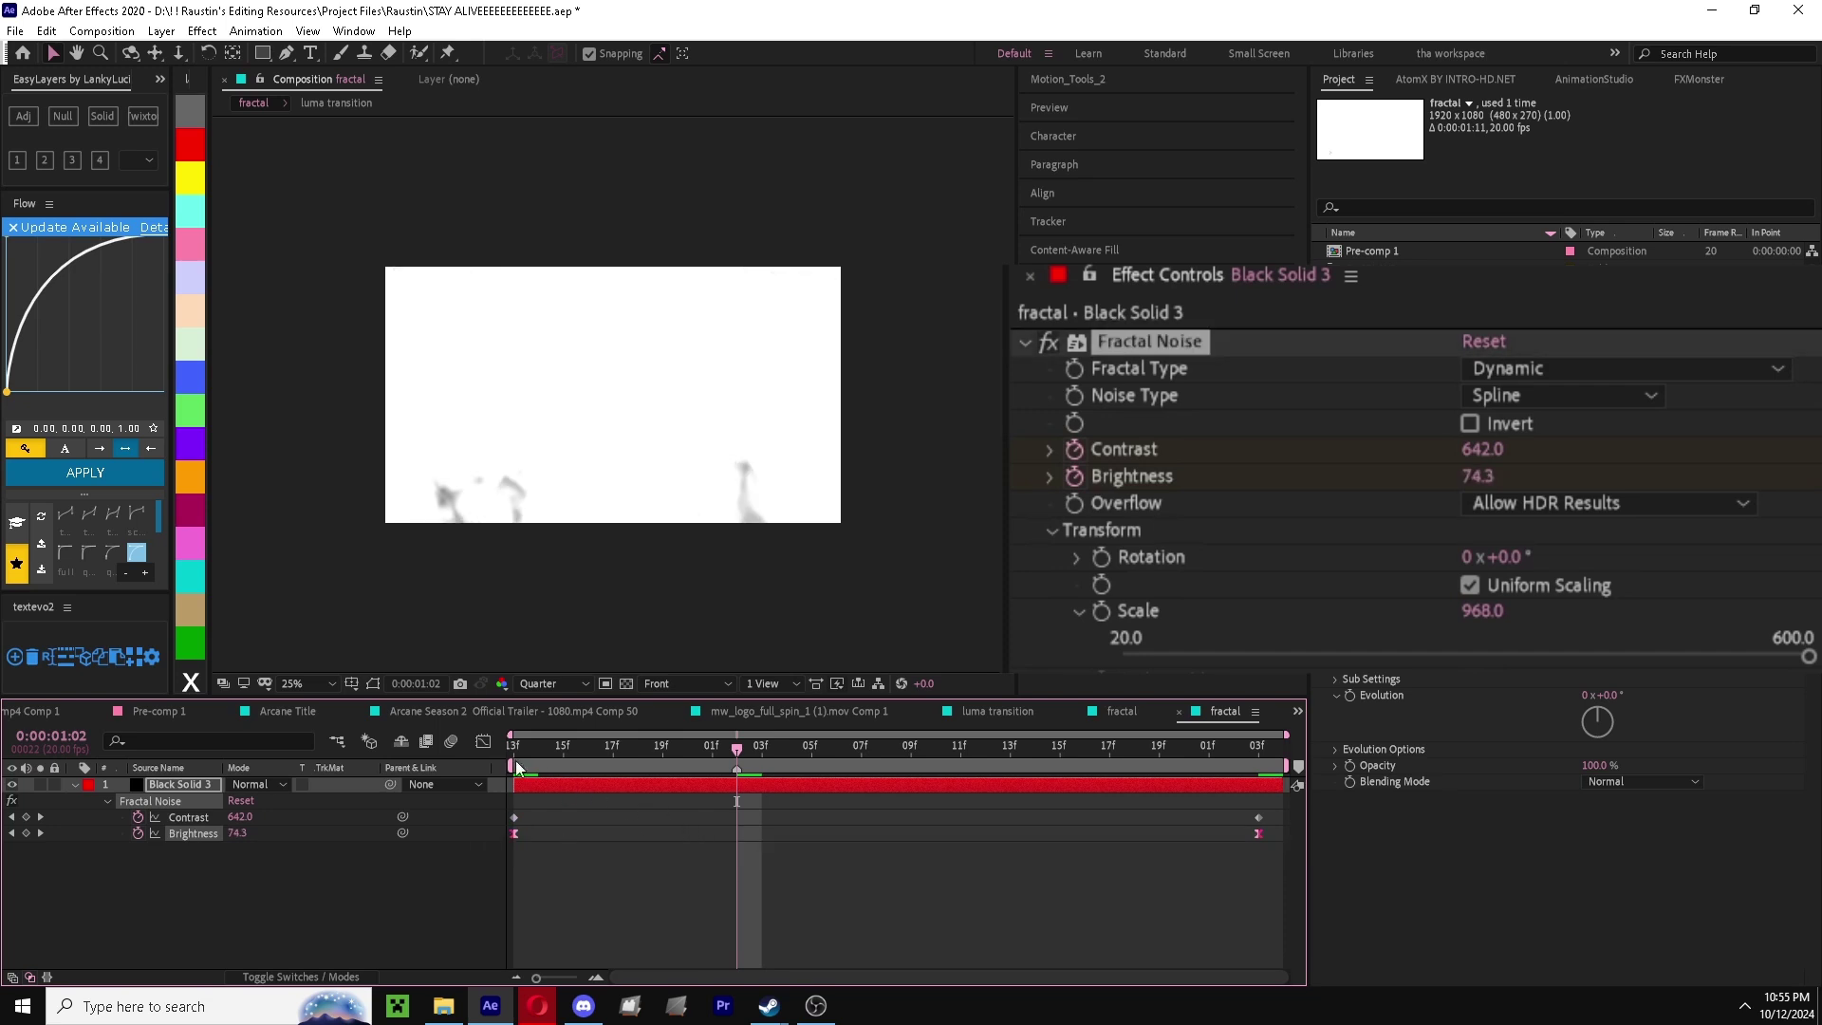
key("shift+F3")
left_click_drag(1010, 775, 808, 789)
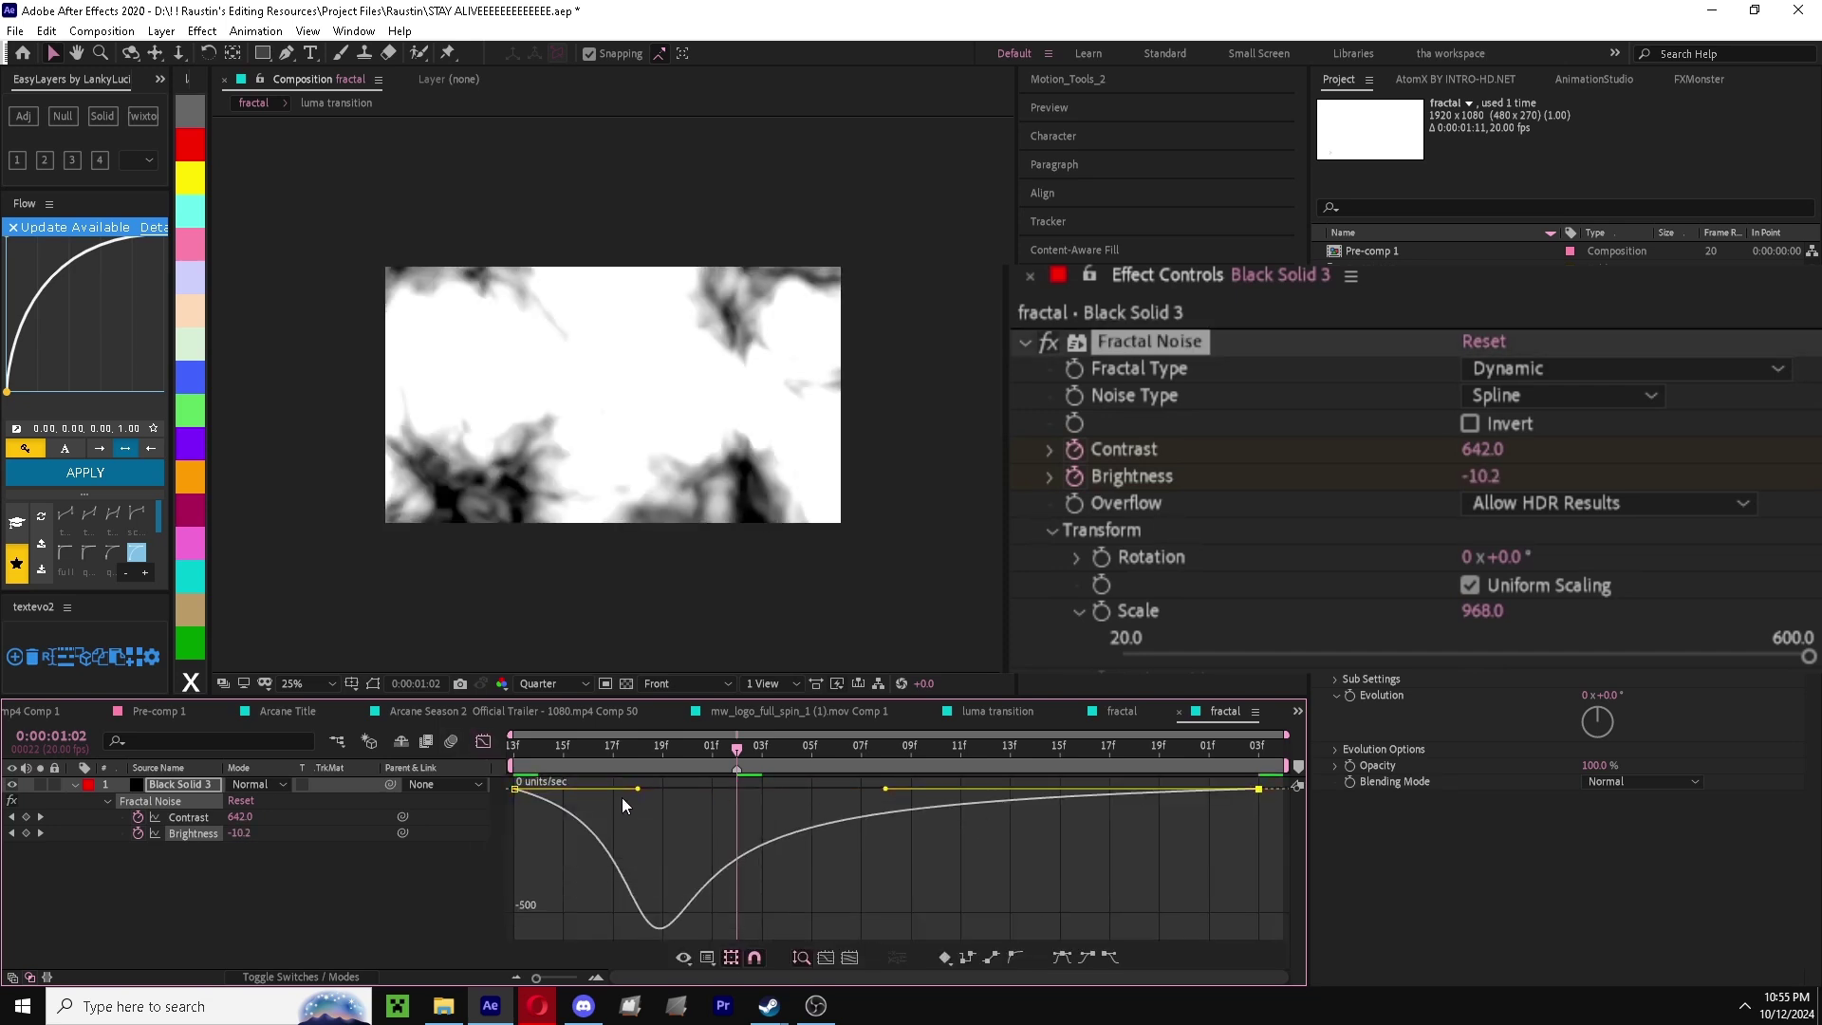
left_click_drag(641, 796, 470, 759)
left_click(885, 790)
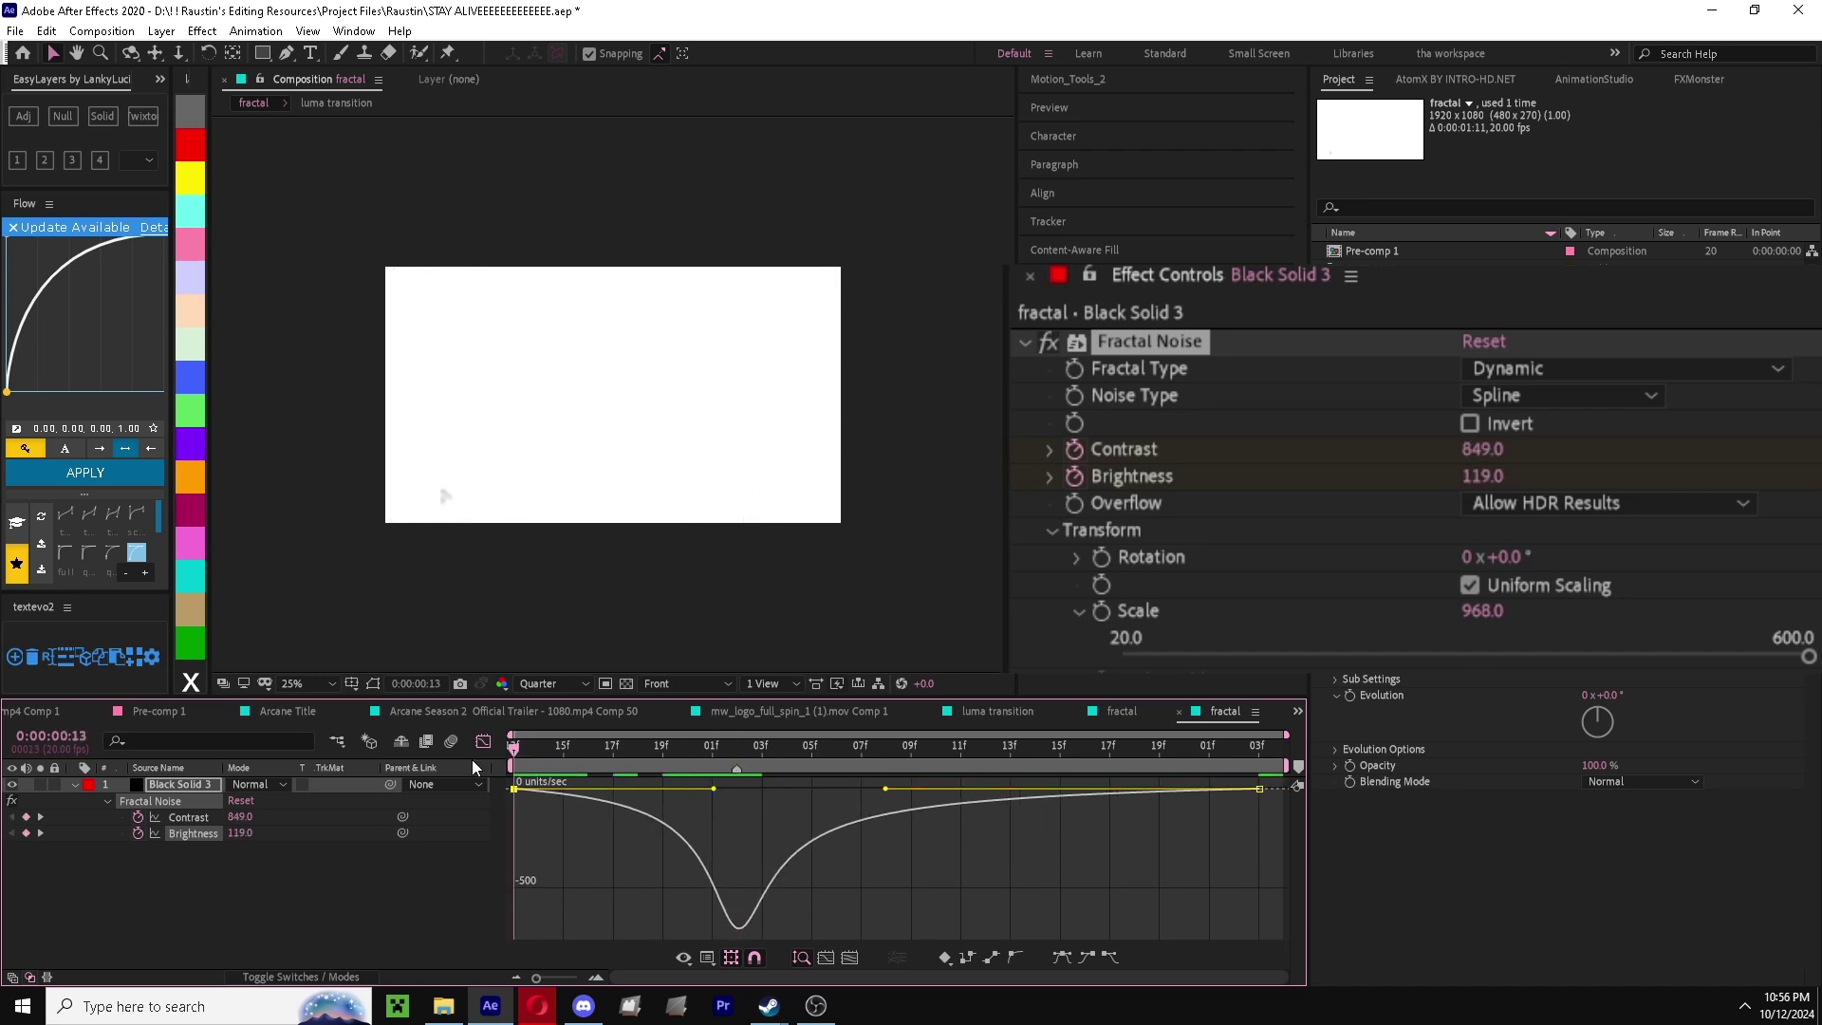
key("space")
left_click_drag(692, 755, 737, 761)
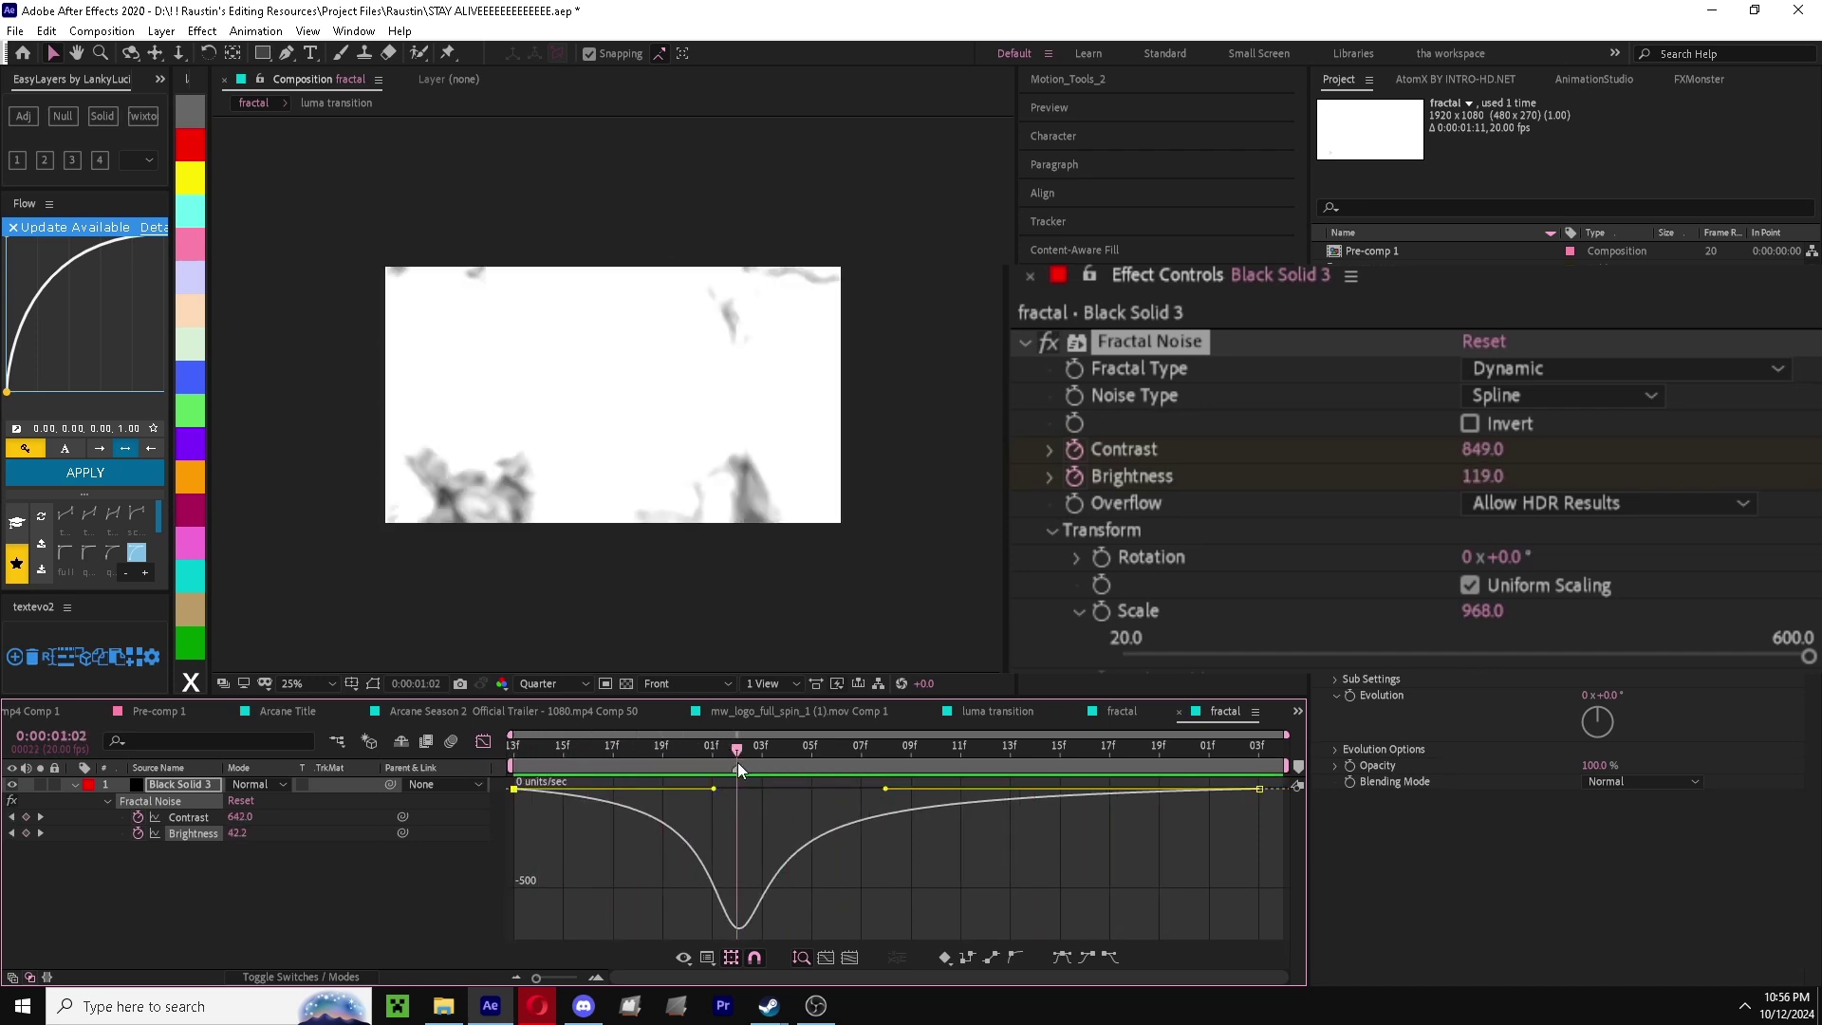
- Easy-ease both Contrast keyframes with a speed graph peaking at the 0:00:01:02 marker and preview the animation
left_click(483, 742)
left_click_drag(501, 819, 1345, 815)
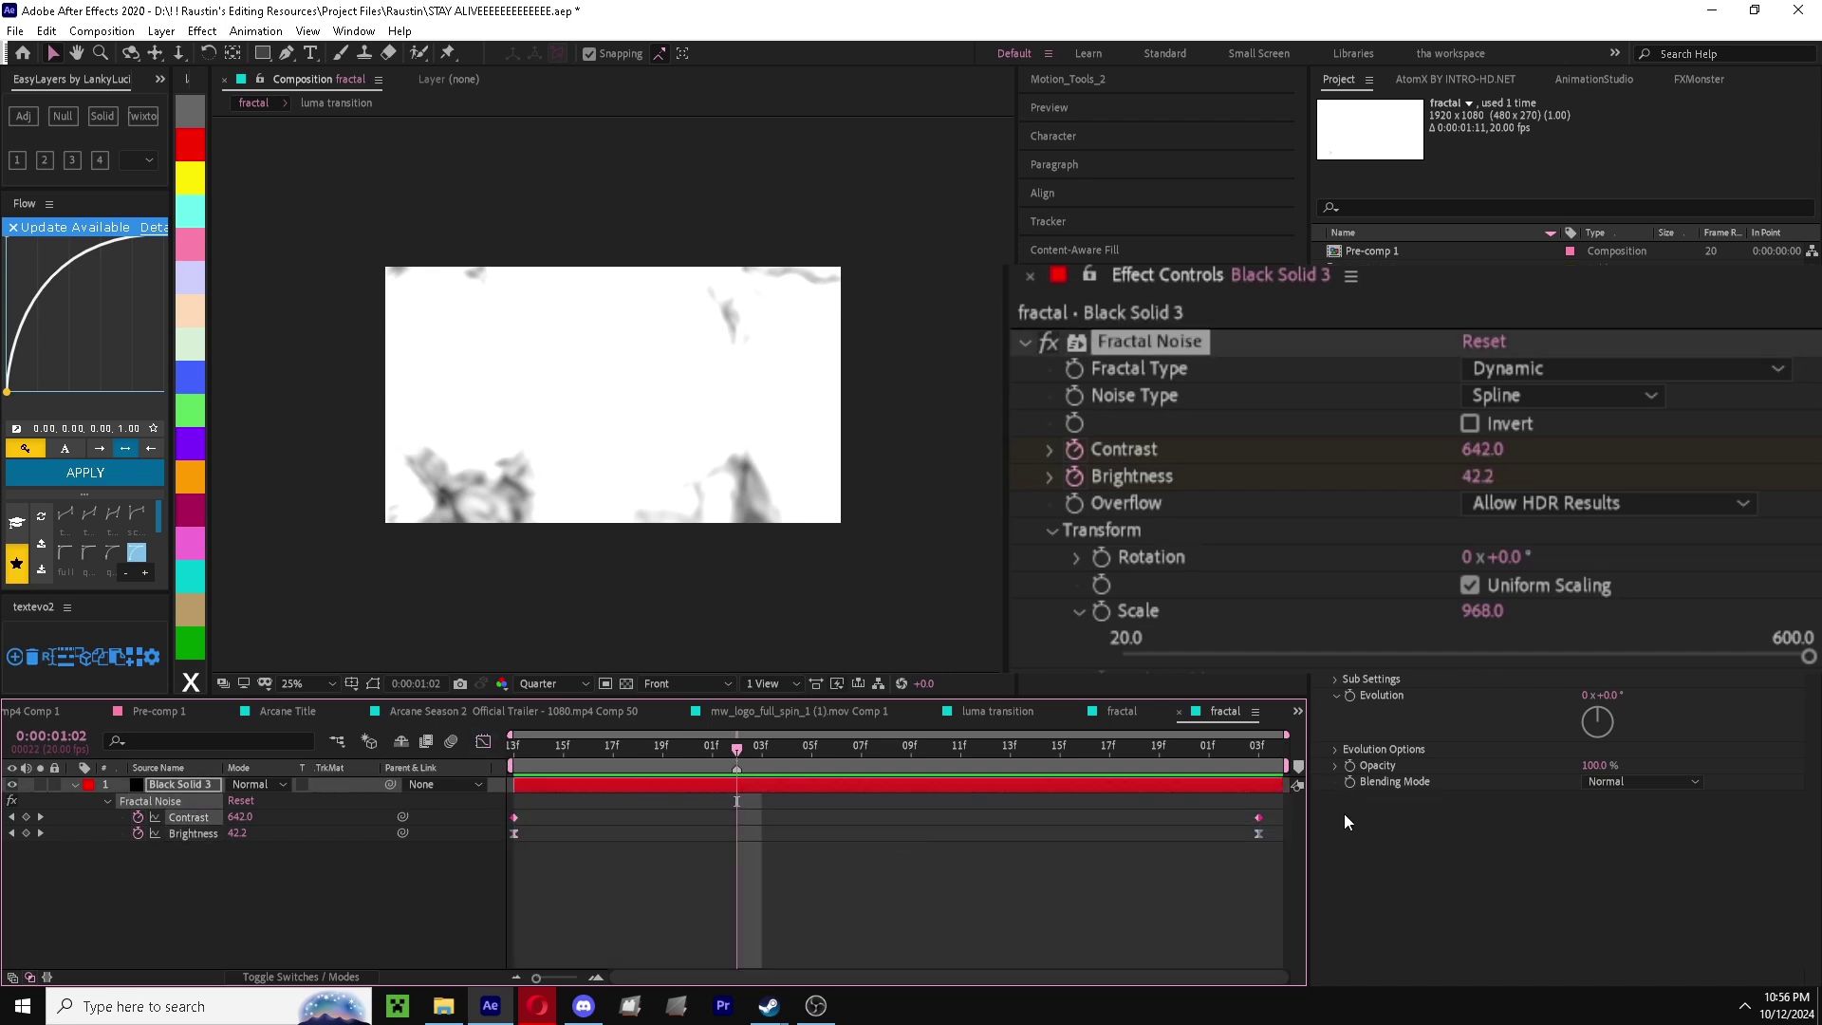
key("F9")
left_click(483, 741)
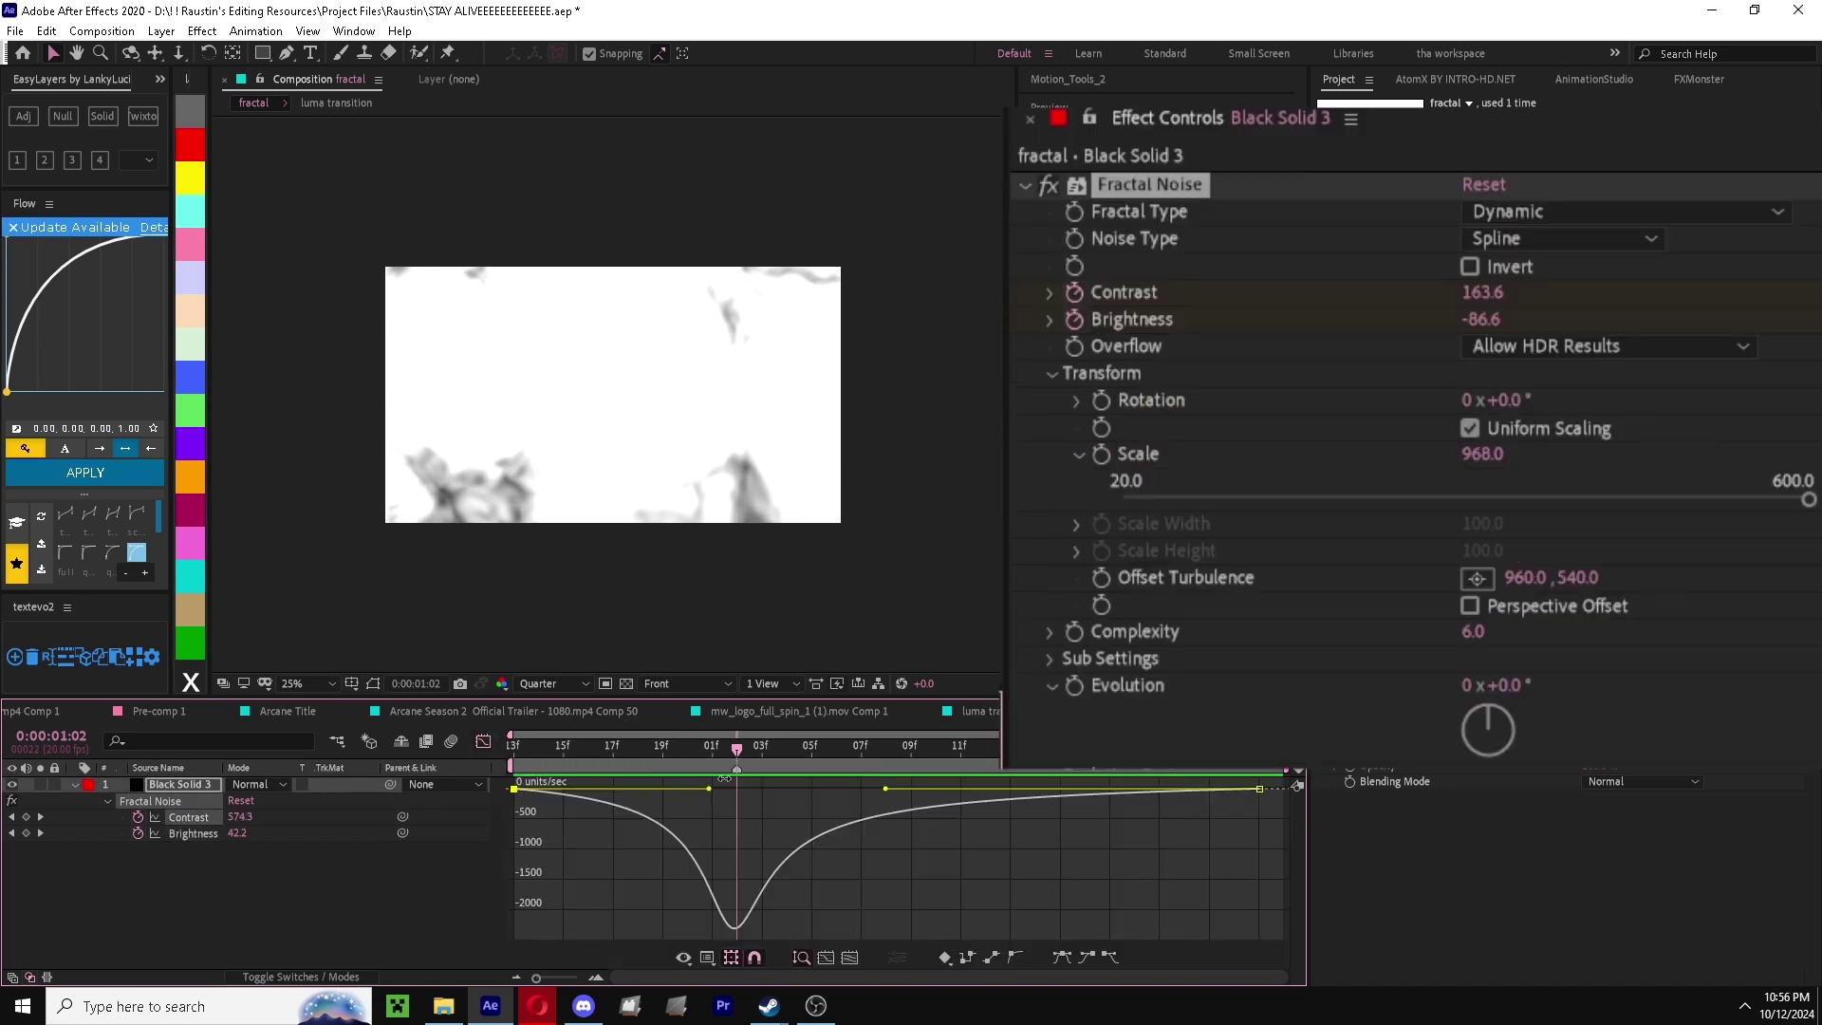
left_click_drag(736, 759, 498, 776)
key("space")
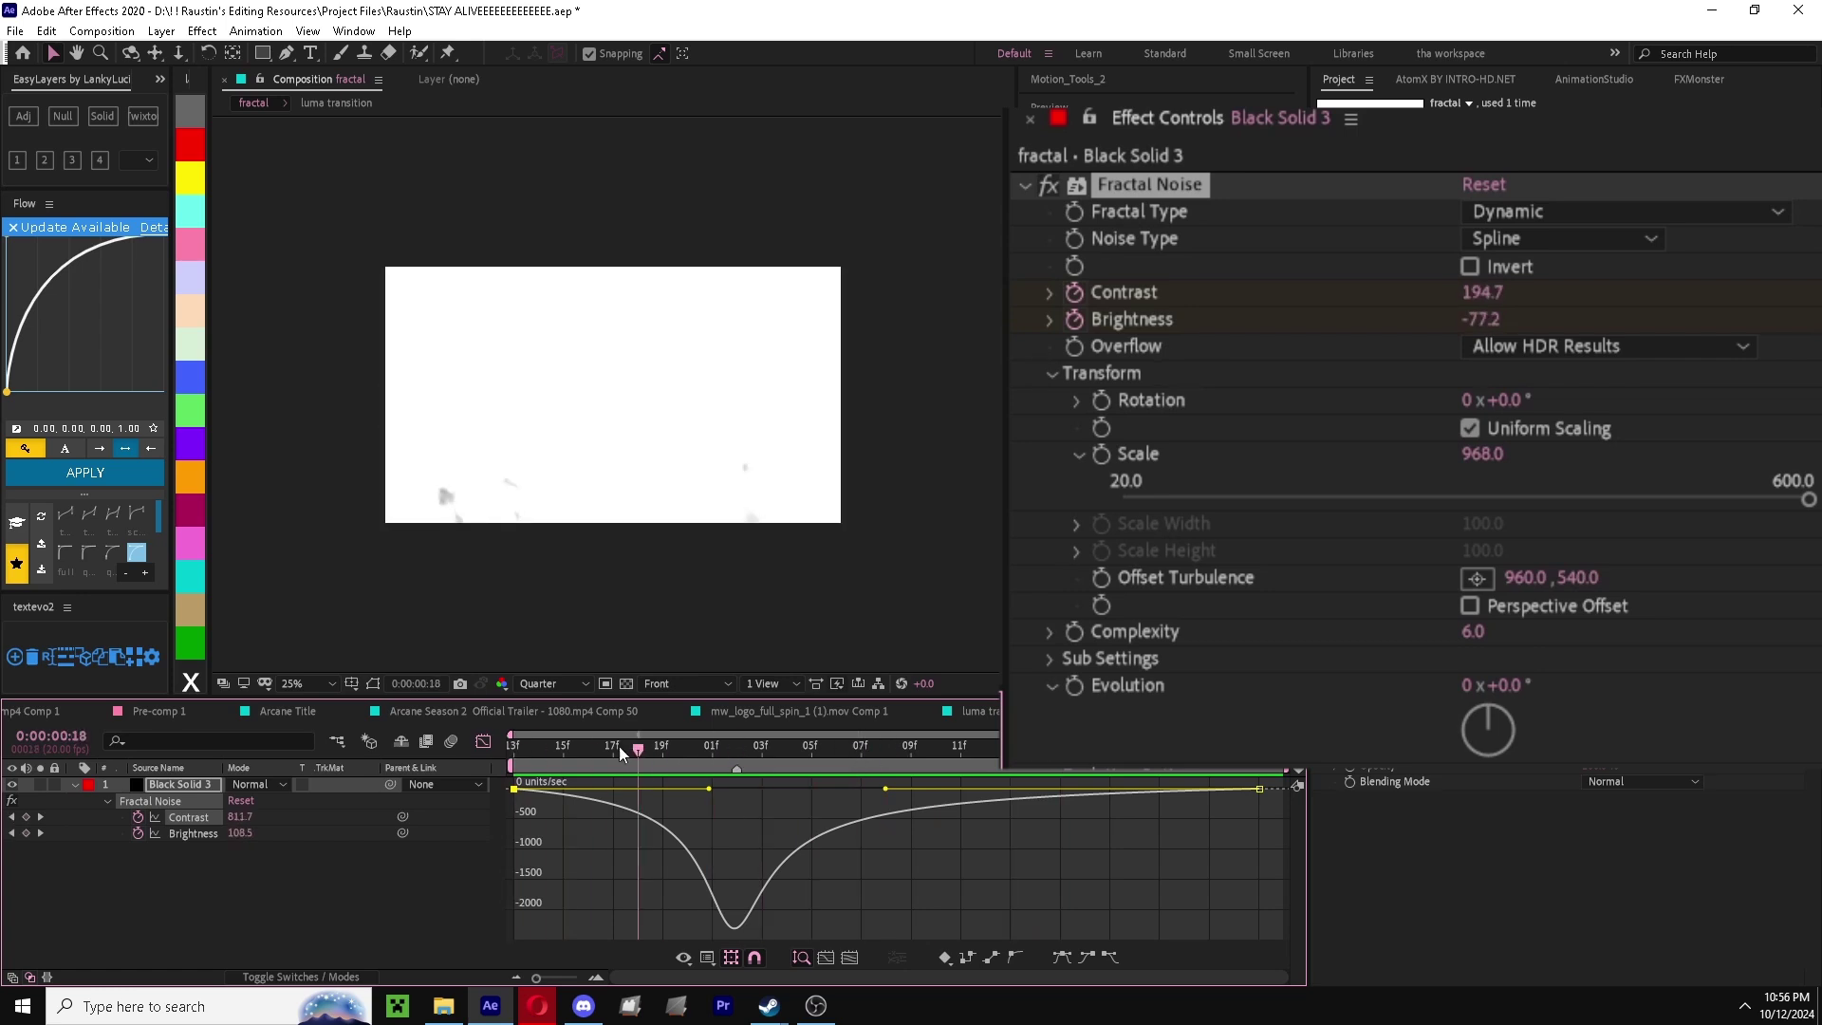
left_click(483, 741)
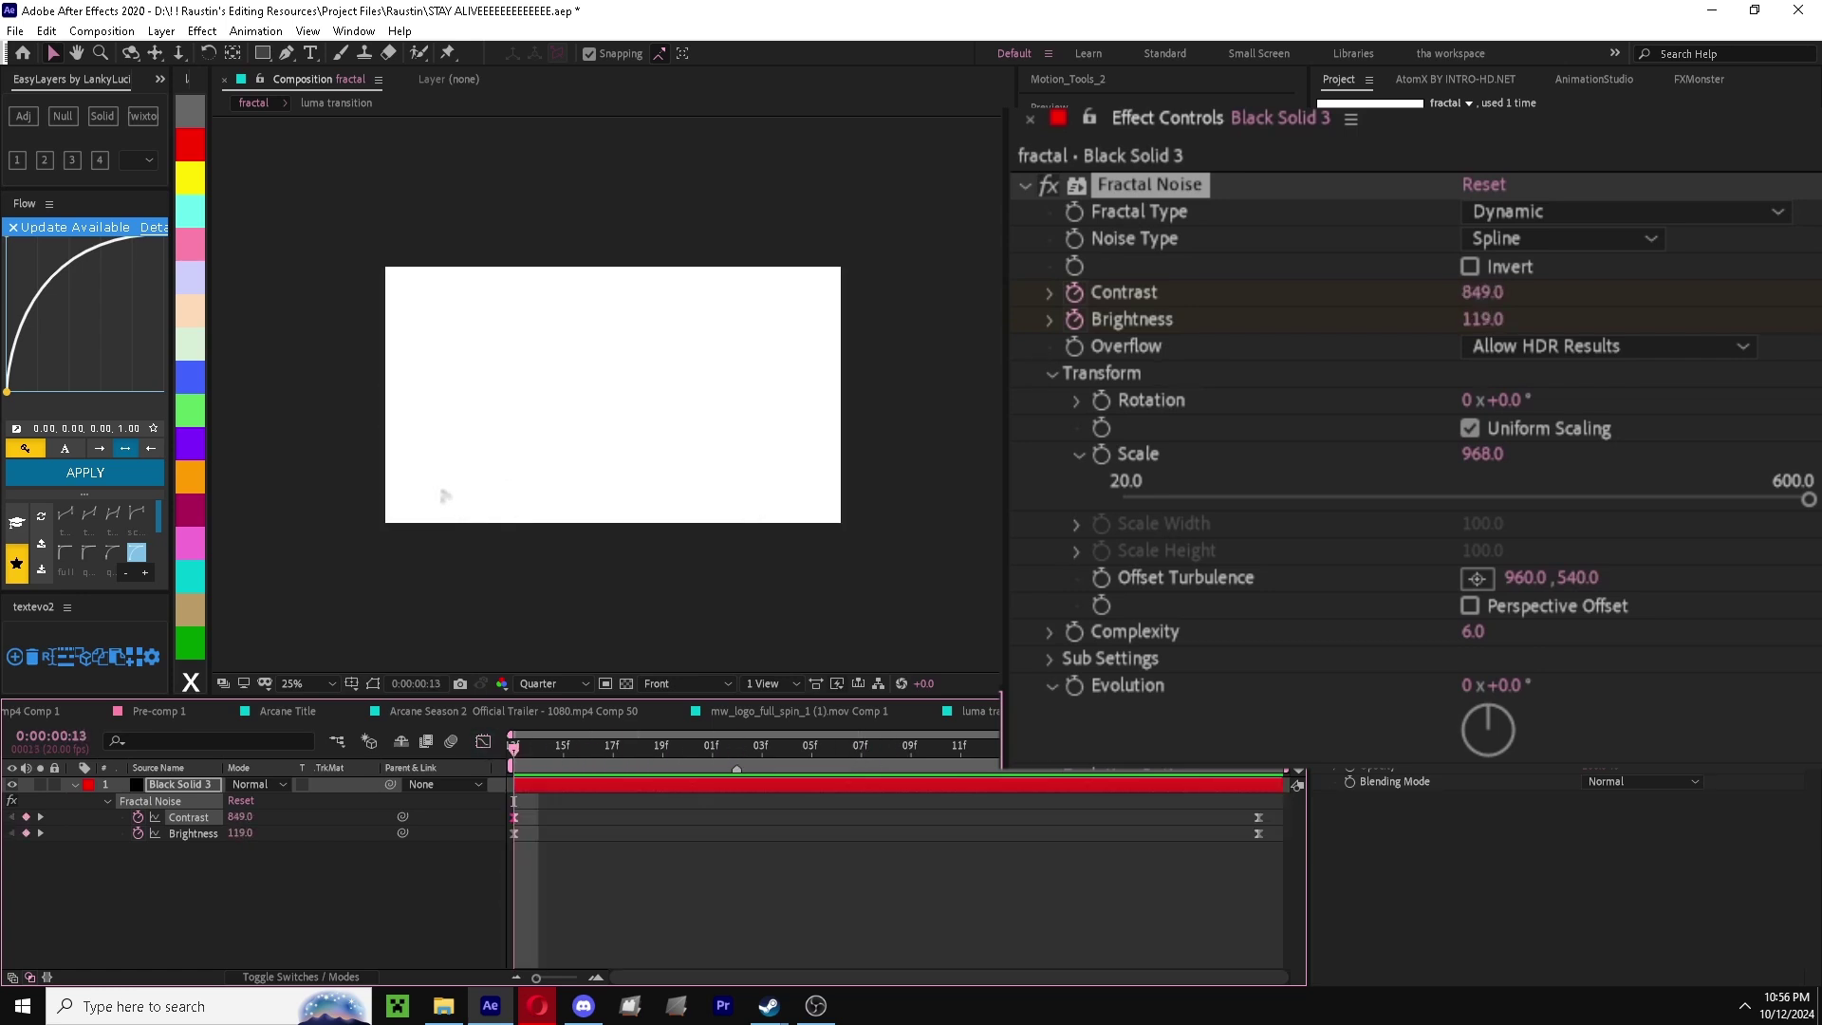
- Keyframe the Fractal Noise Evolution from 0° at 0:00:00:13 to -254° at 0:00:02:03
left_click(1075, 685)
left_click_drag(674, 753, 1262, 806)
left_click_drag(1487, 714, 1519, 748)
left_click(1085, 784)
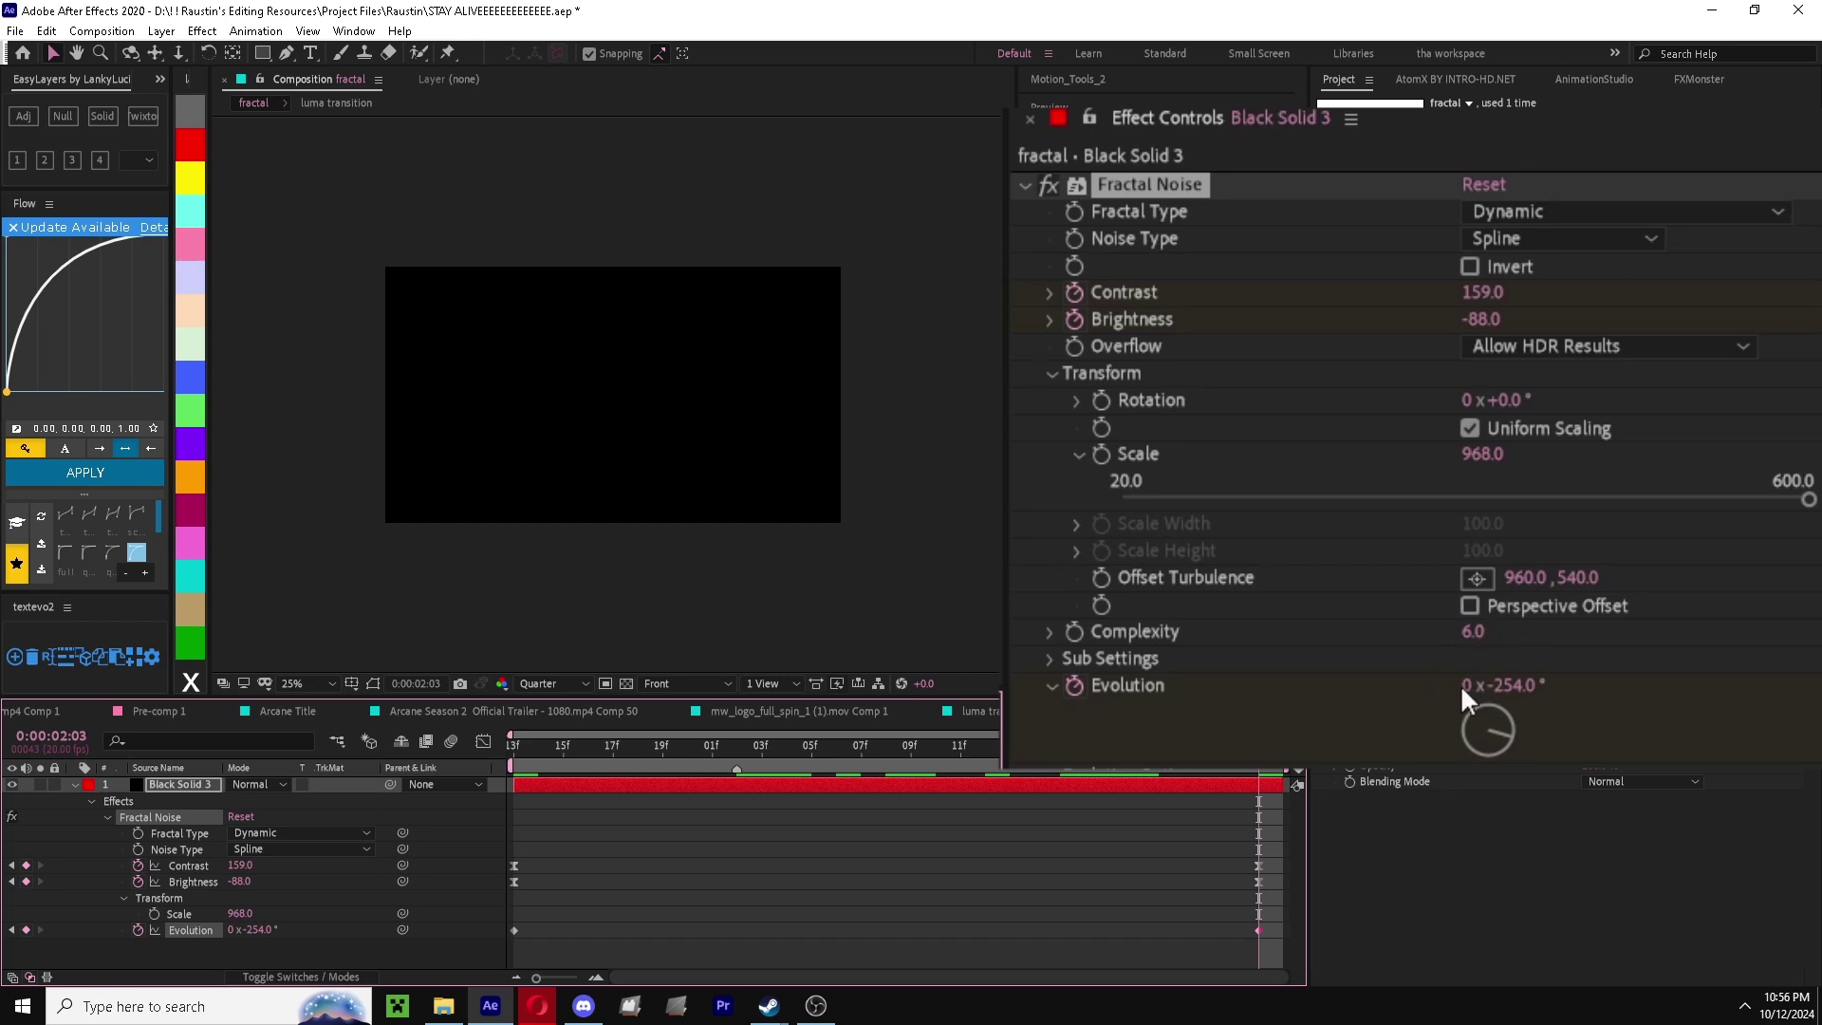
- Easy-ease both Evolution keyframes, pull their speed graph handles toward the 0:00:01:02 marker, and preview the motion
left_click_drag(1258, 755, 736, 767)
left_click_drag(1272, 913, 517, 983)
key("F9")
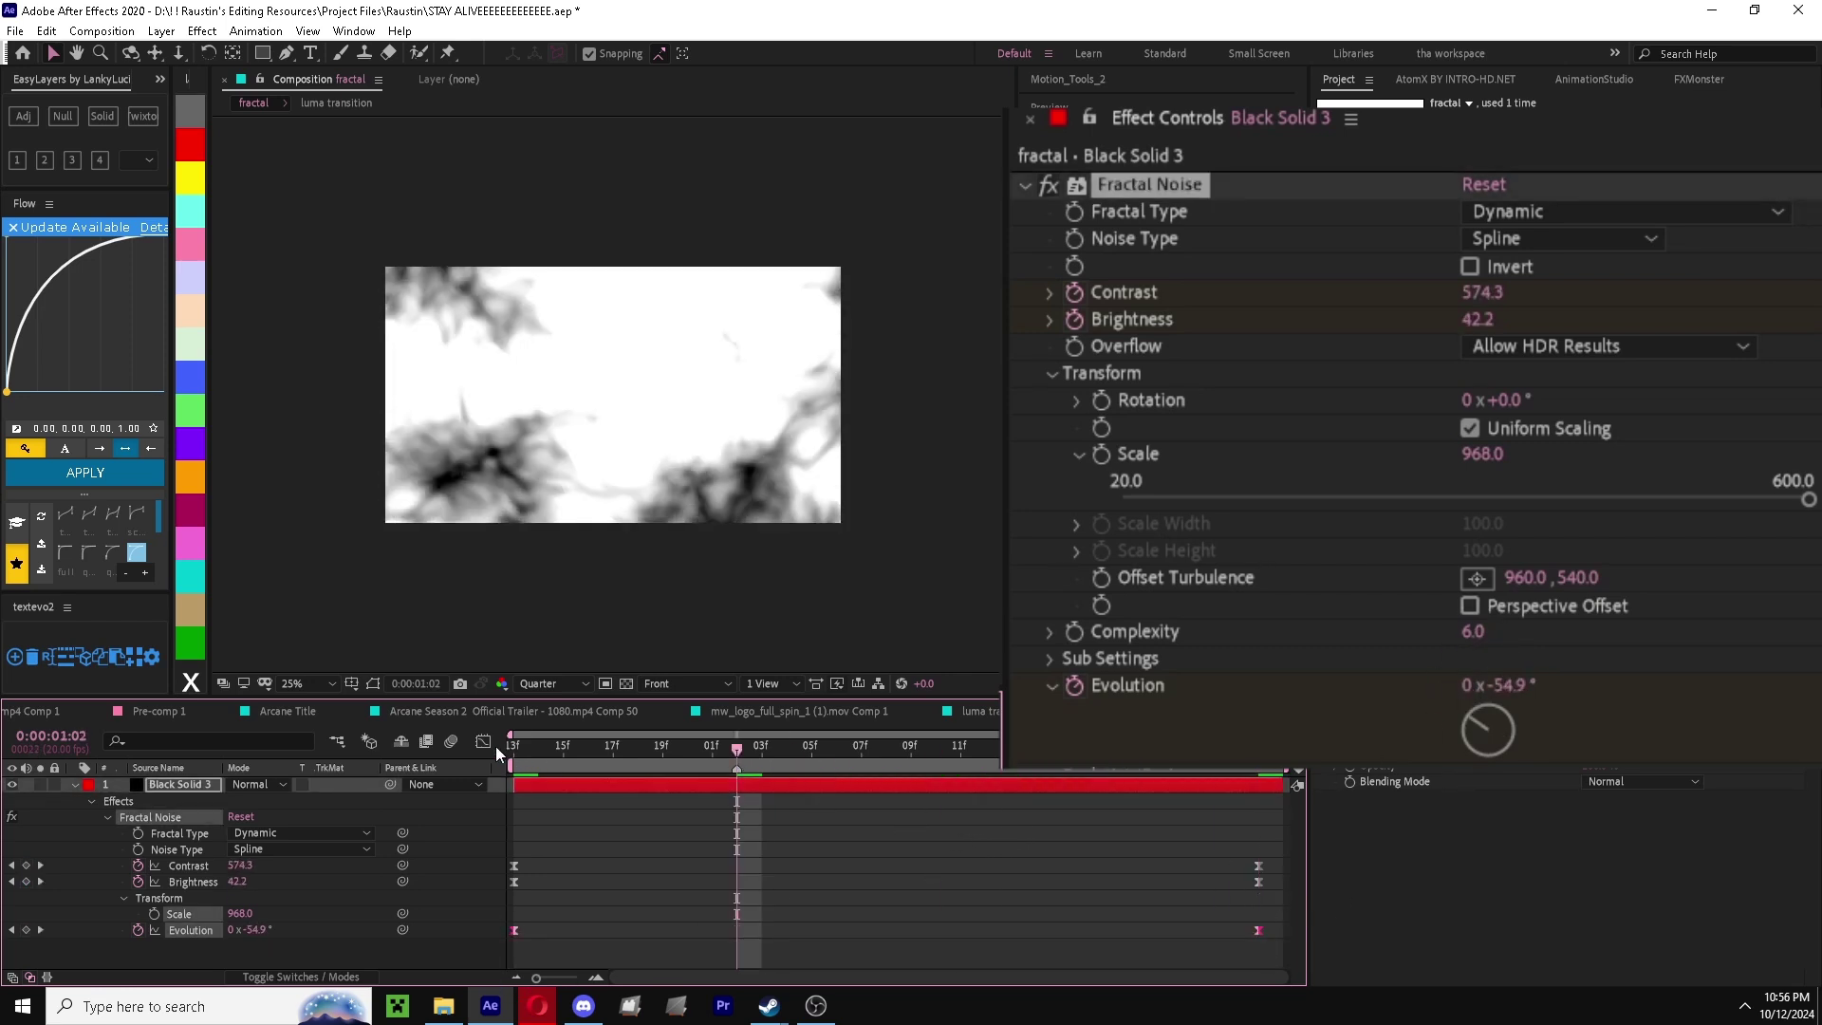
left_click(483, 741)
left_click_drag(1251, 788, 926, 788)
left_click_drag(638, 788, 733, 789)
key("space")
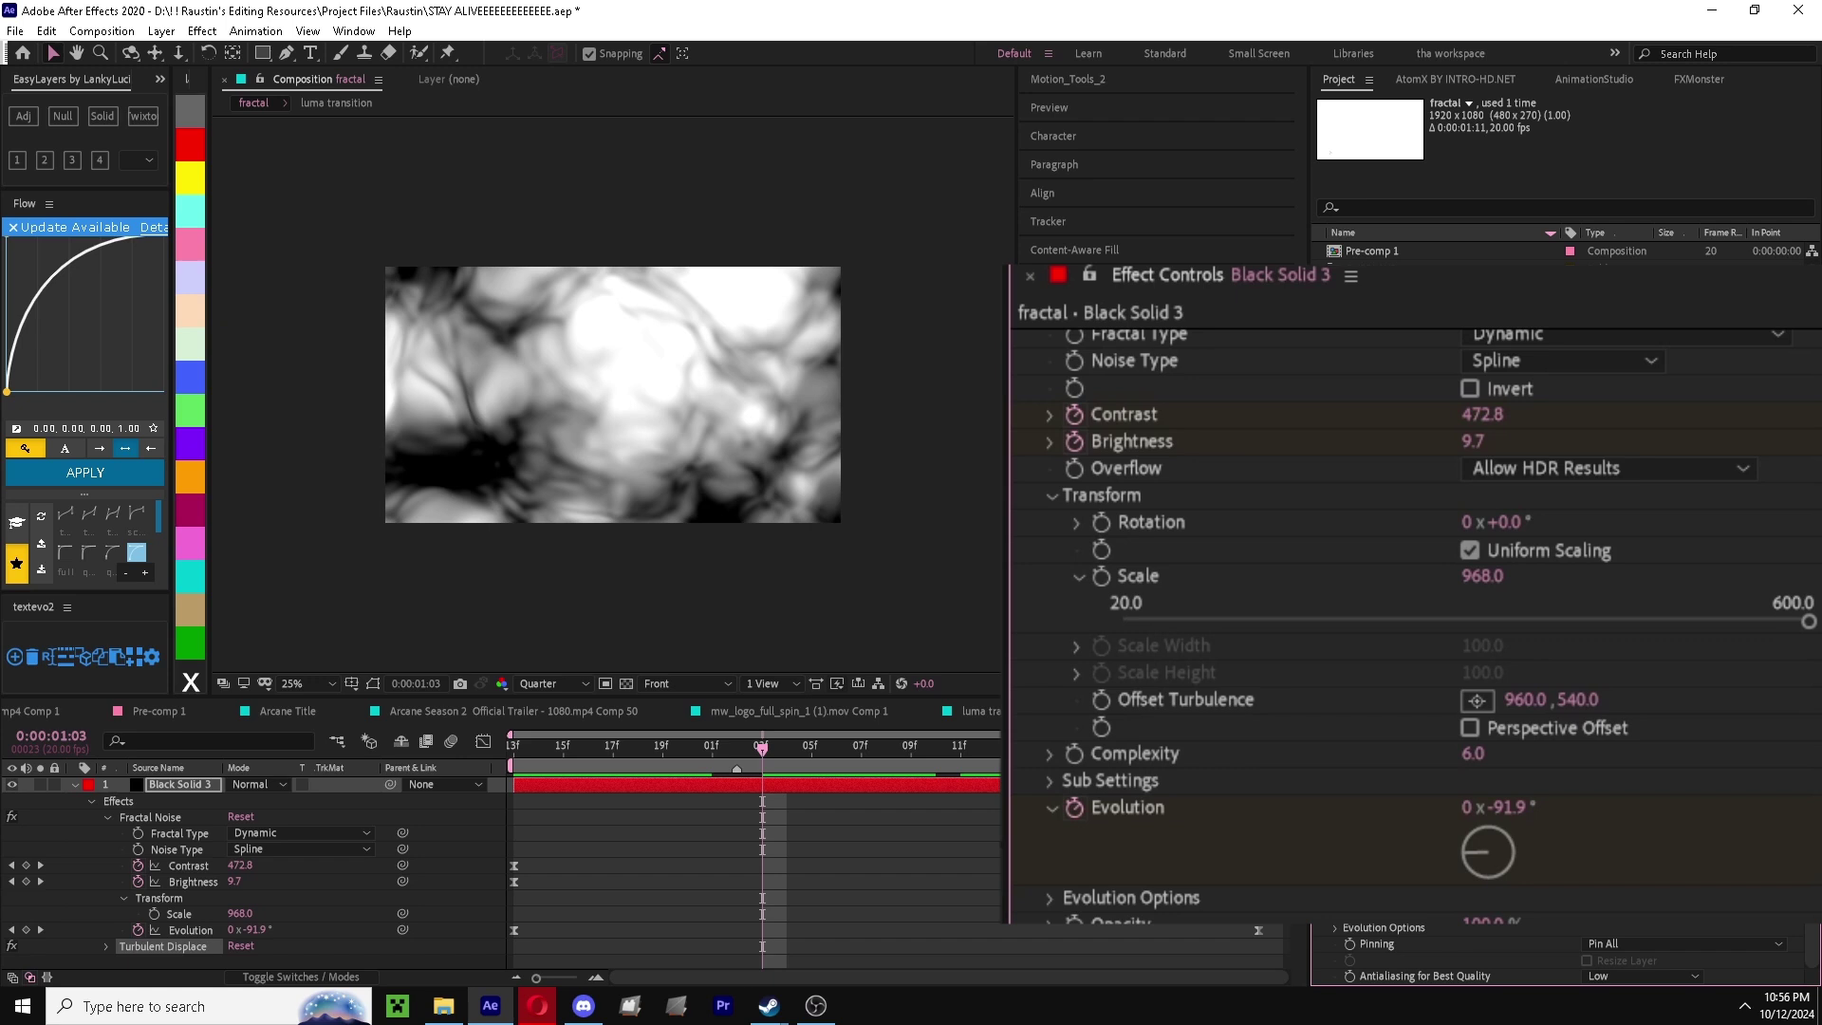
- Return to the luma transition composition and preview the fractal layer's animation around the 0:00:01:02 beat marker
left_click(981, 711)
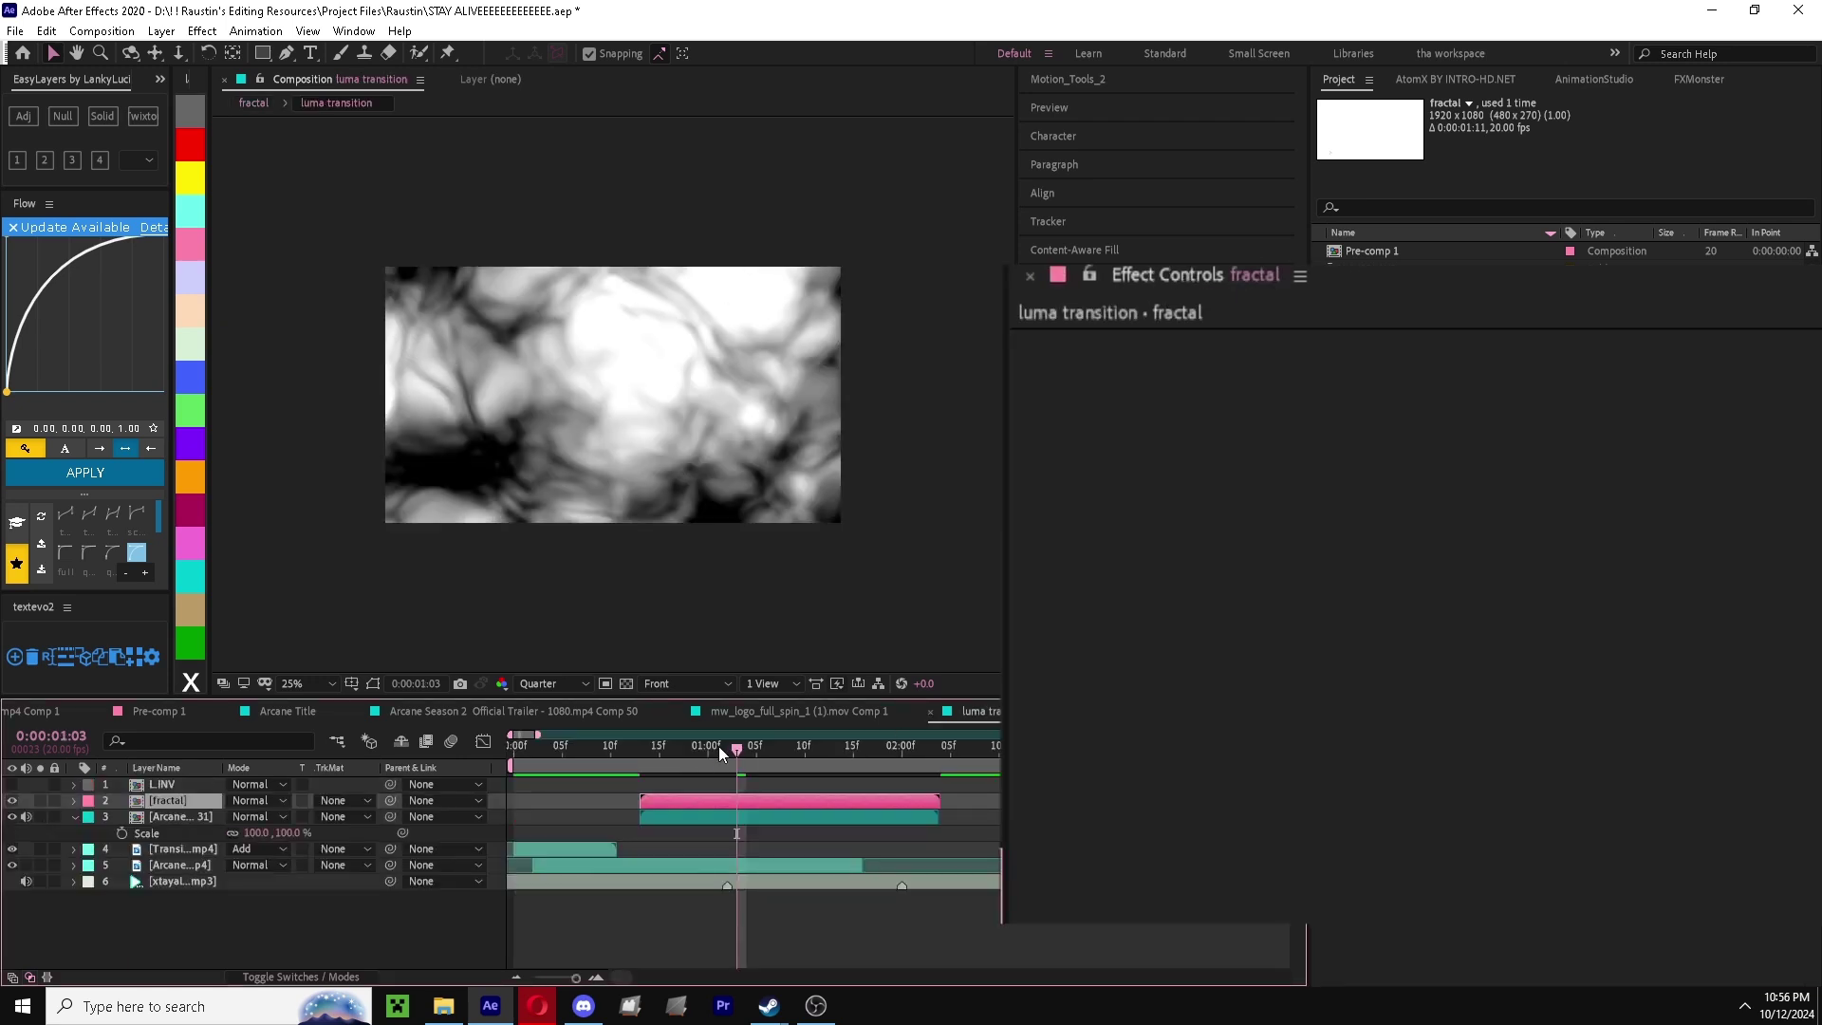
left_click_drag(719, 746, 613, 761)
key("space")
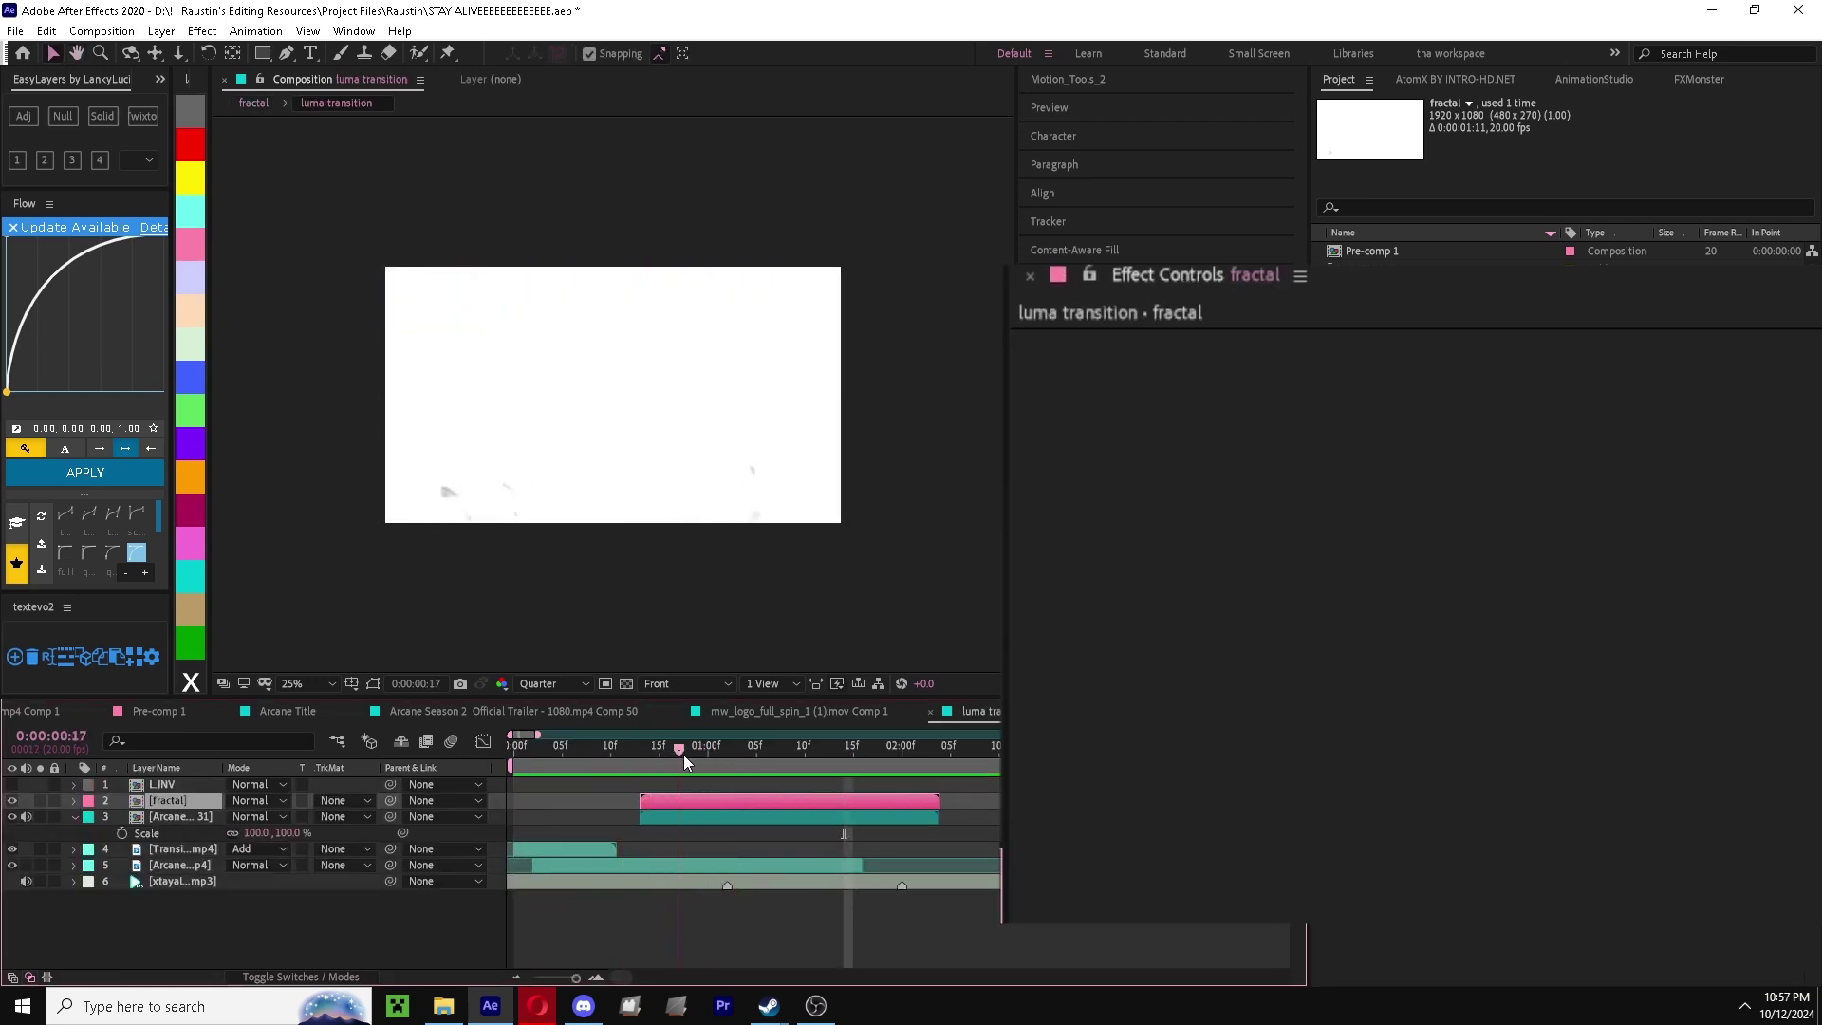
key("space")
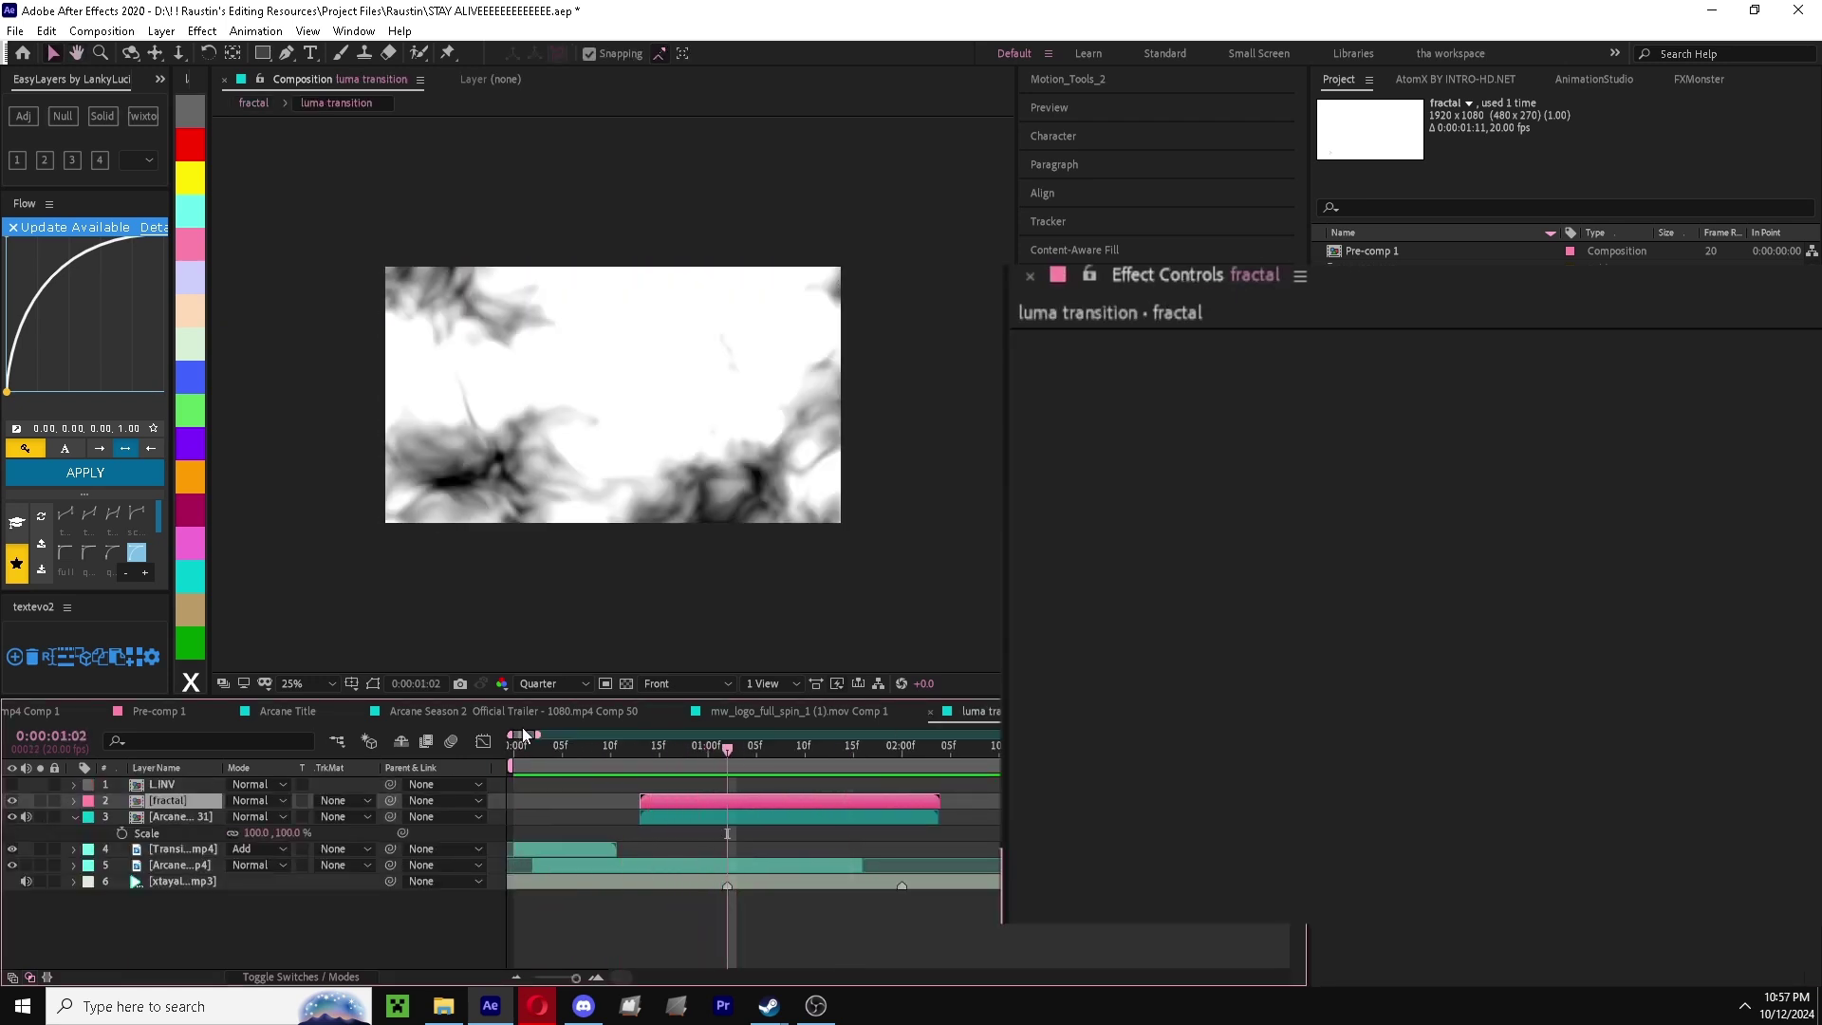
left_click_drag(663, 746, 632, 750)
key("space")
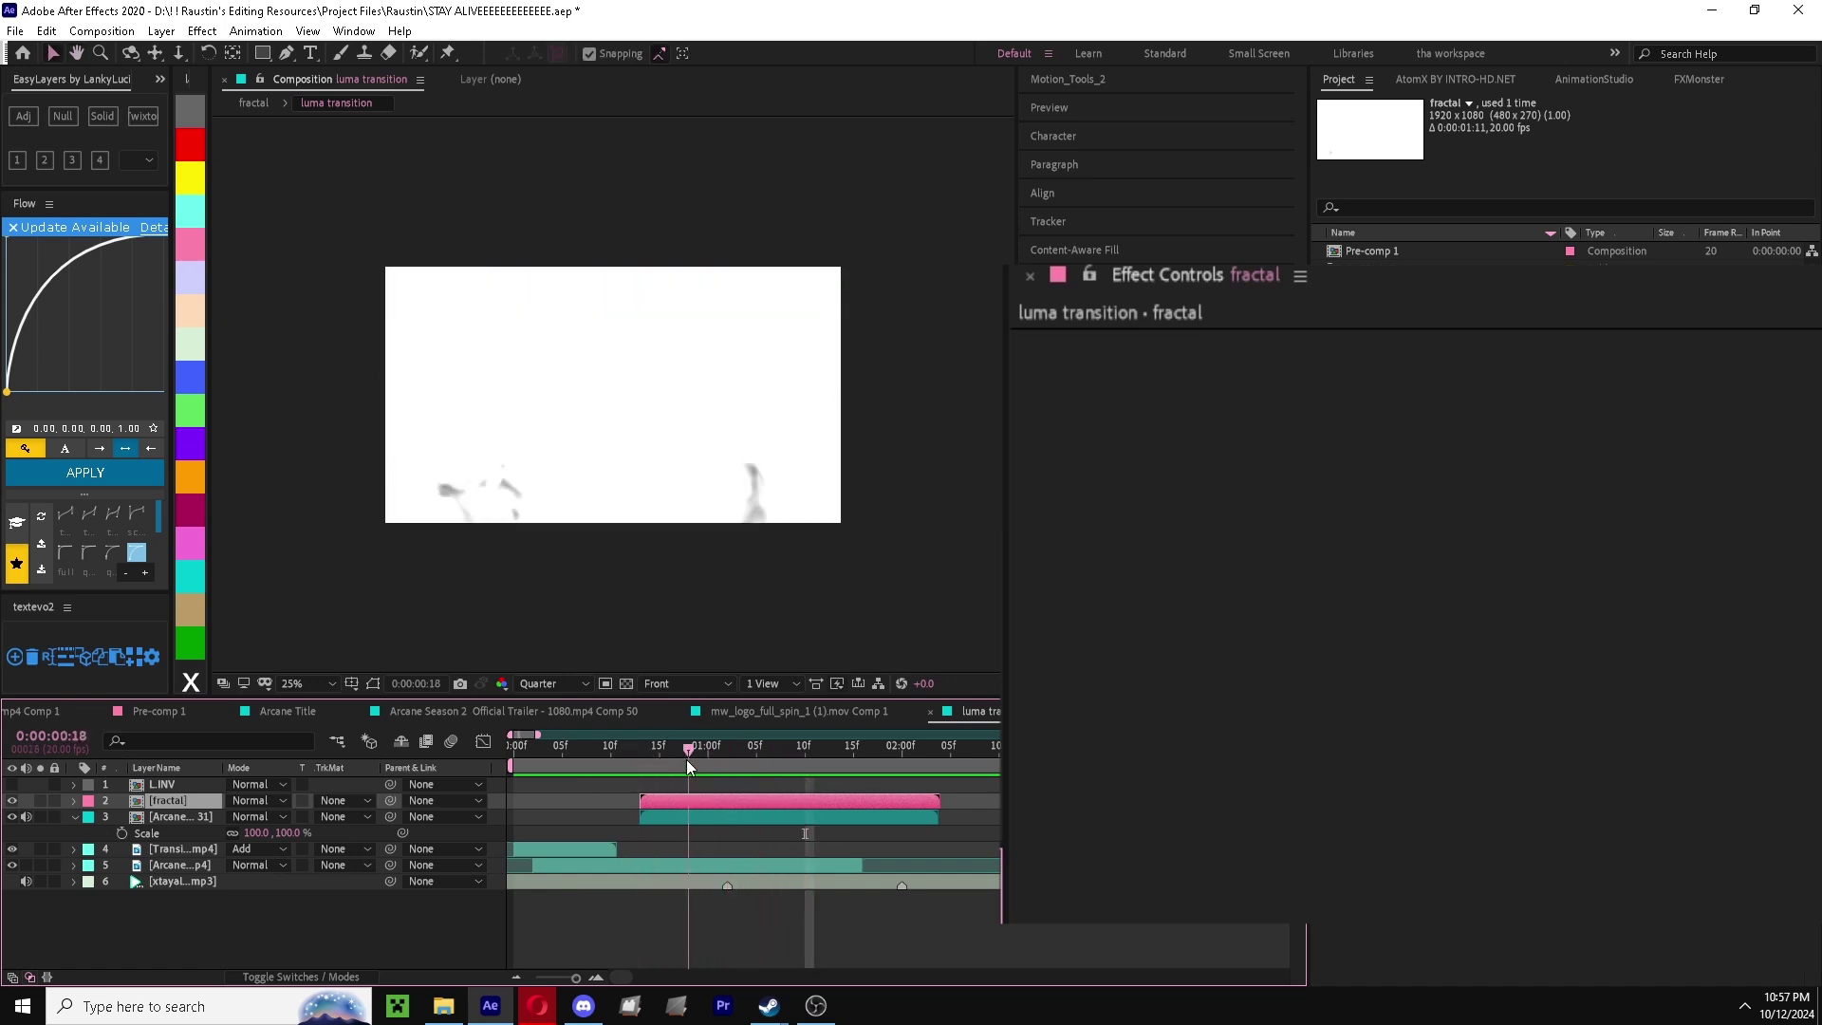
key("space")
- Set the upper Arcane clip's track matte to Luma Inverted Matte from the fractal layer and scrub through the transition
left_click(785, 822)
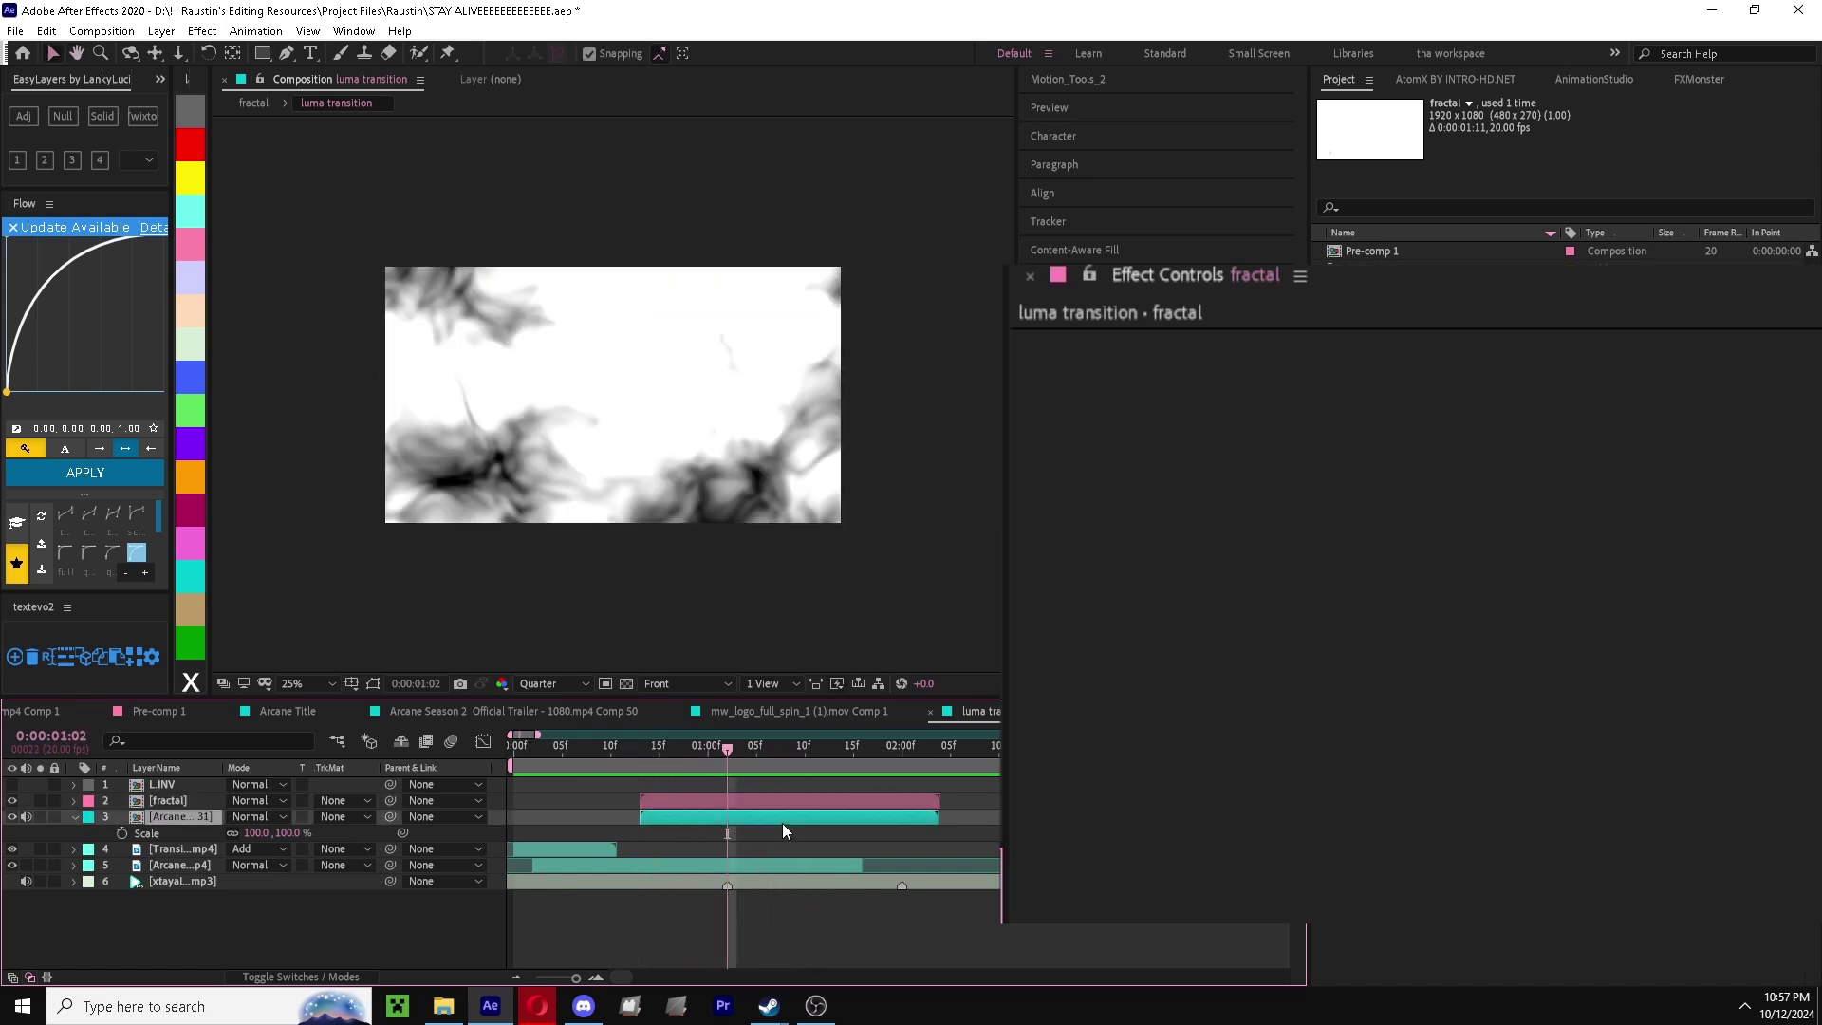
left_click(340, 817)
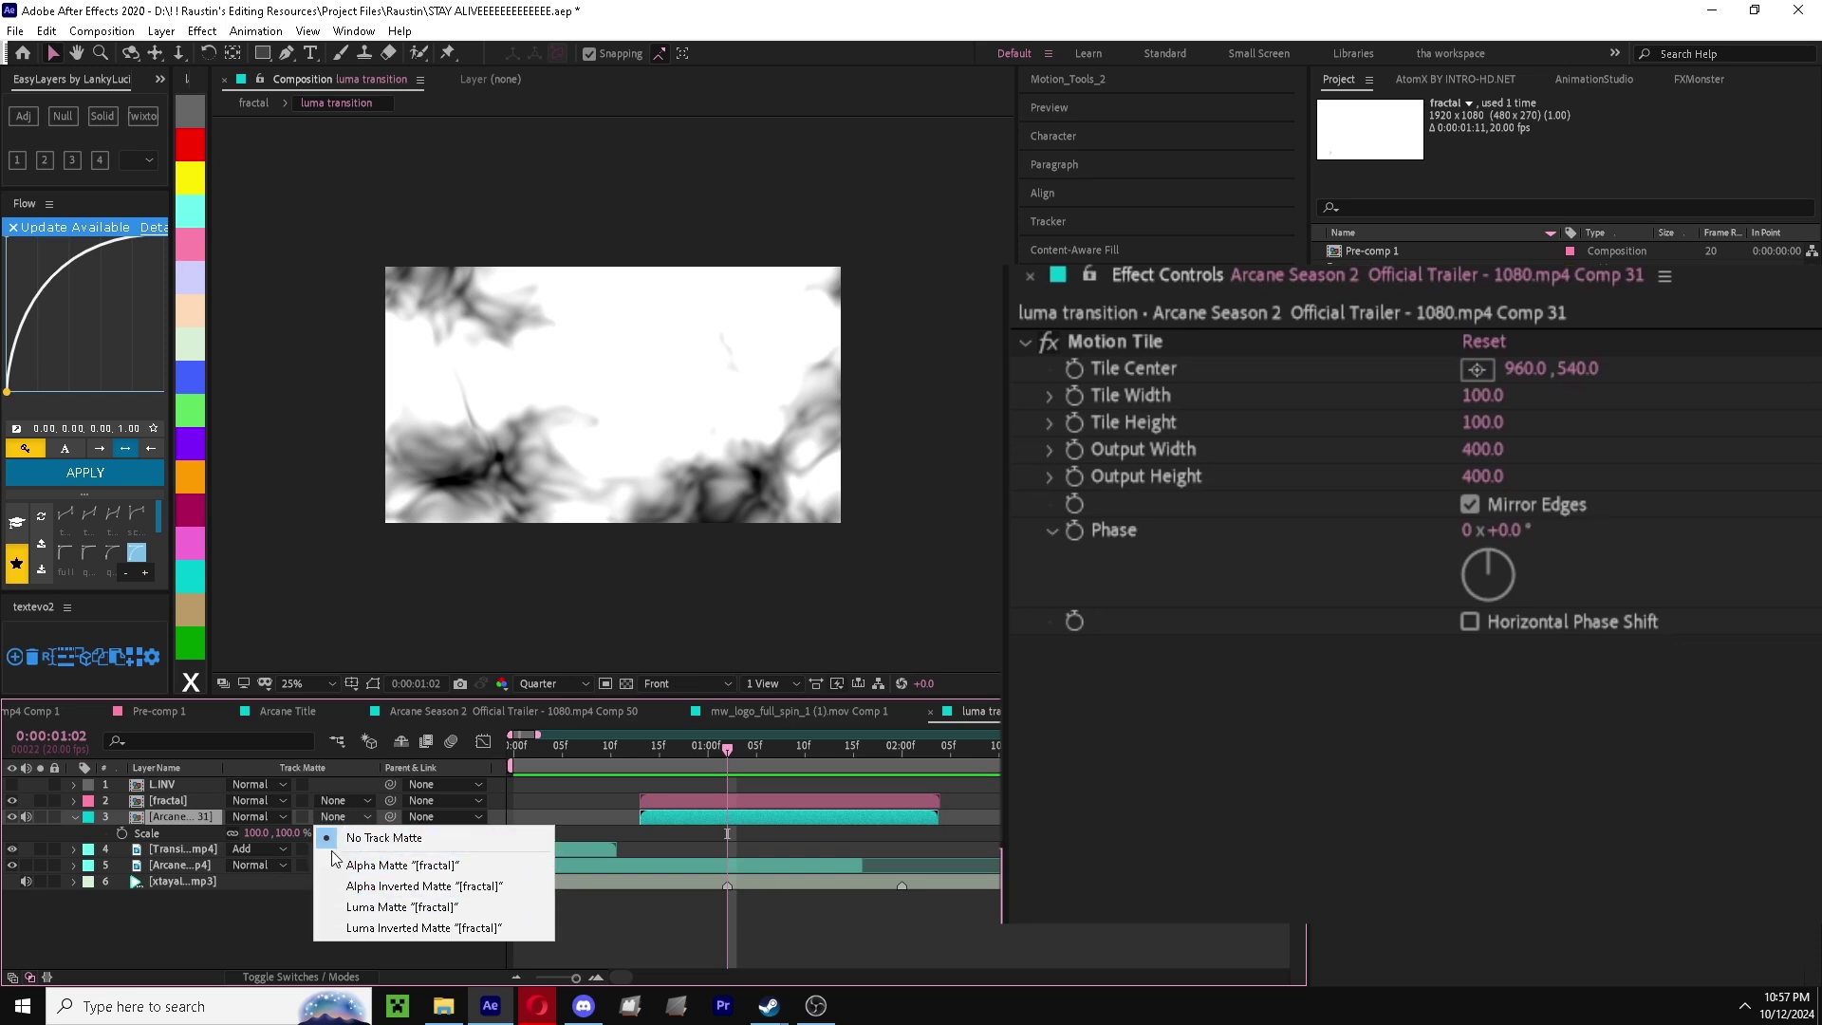
left_click(360, 927)
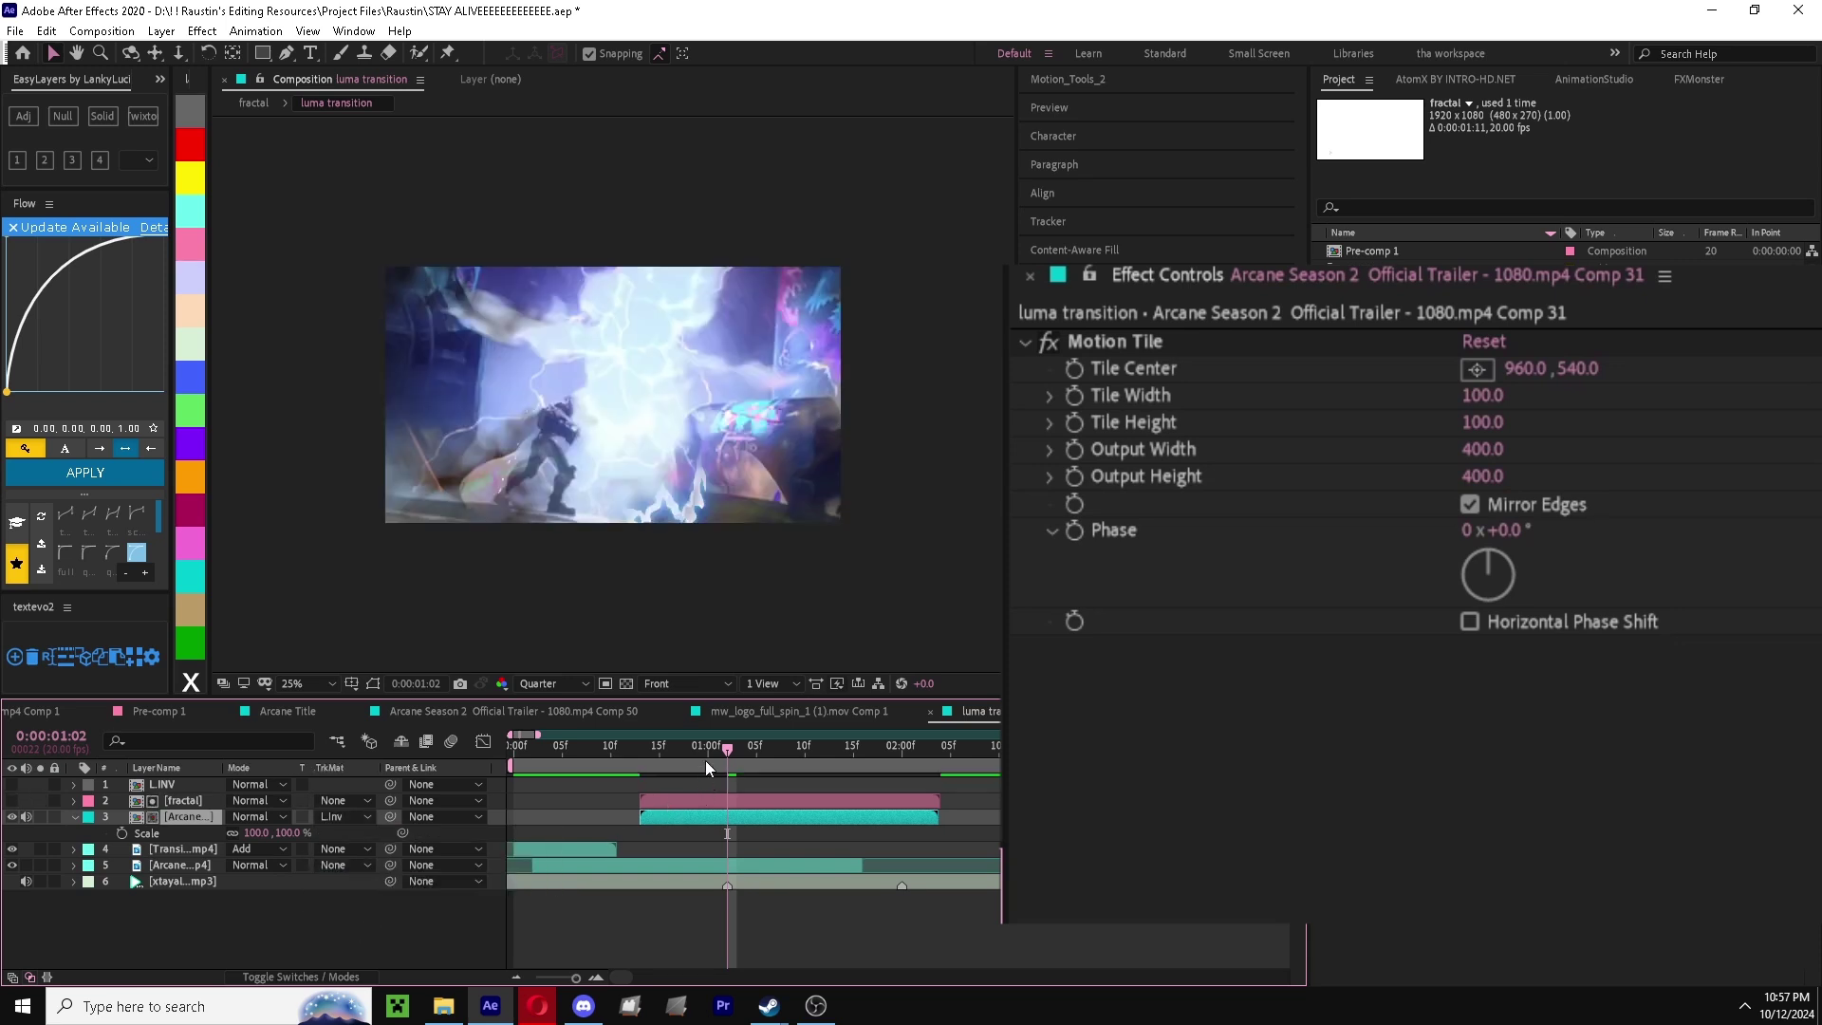
left_click_drag(704, 760, 735, 786)
left_click(710, 757)
- Check the fractal compositions, return to luma transition, and scrub the transition back to its start at 0:00:00:13
double_click(699, 800)
left_click_drag(630, 750, 716, 795)
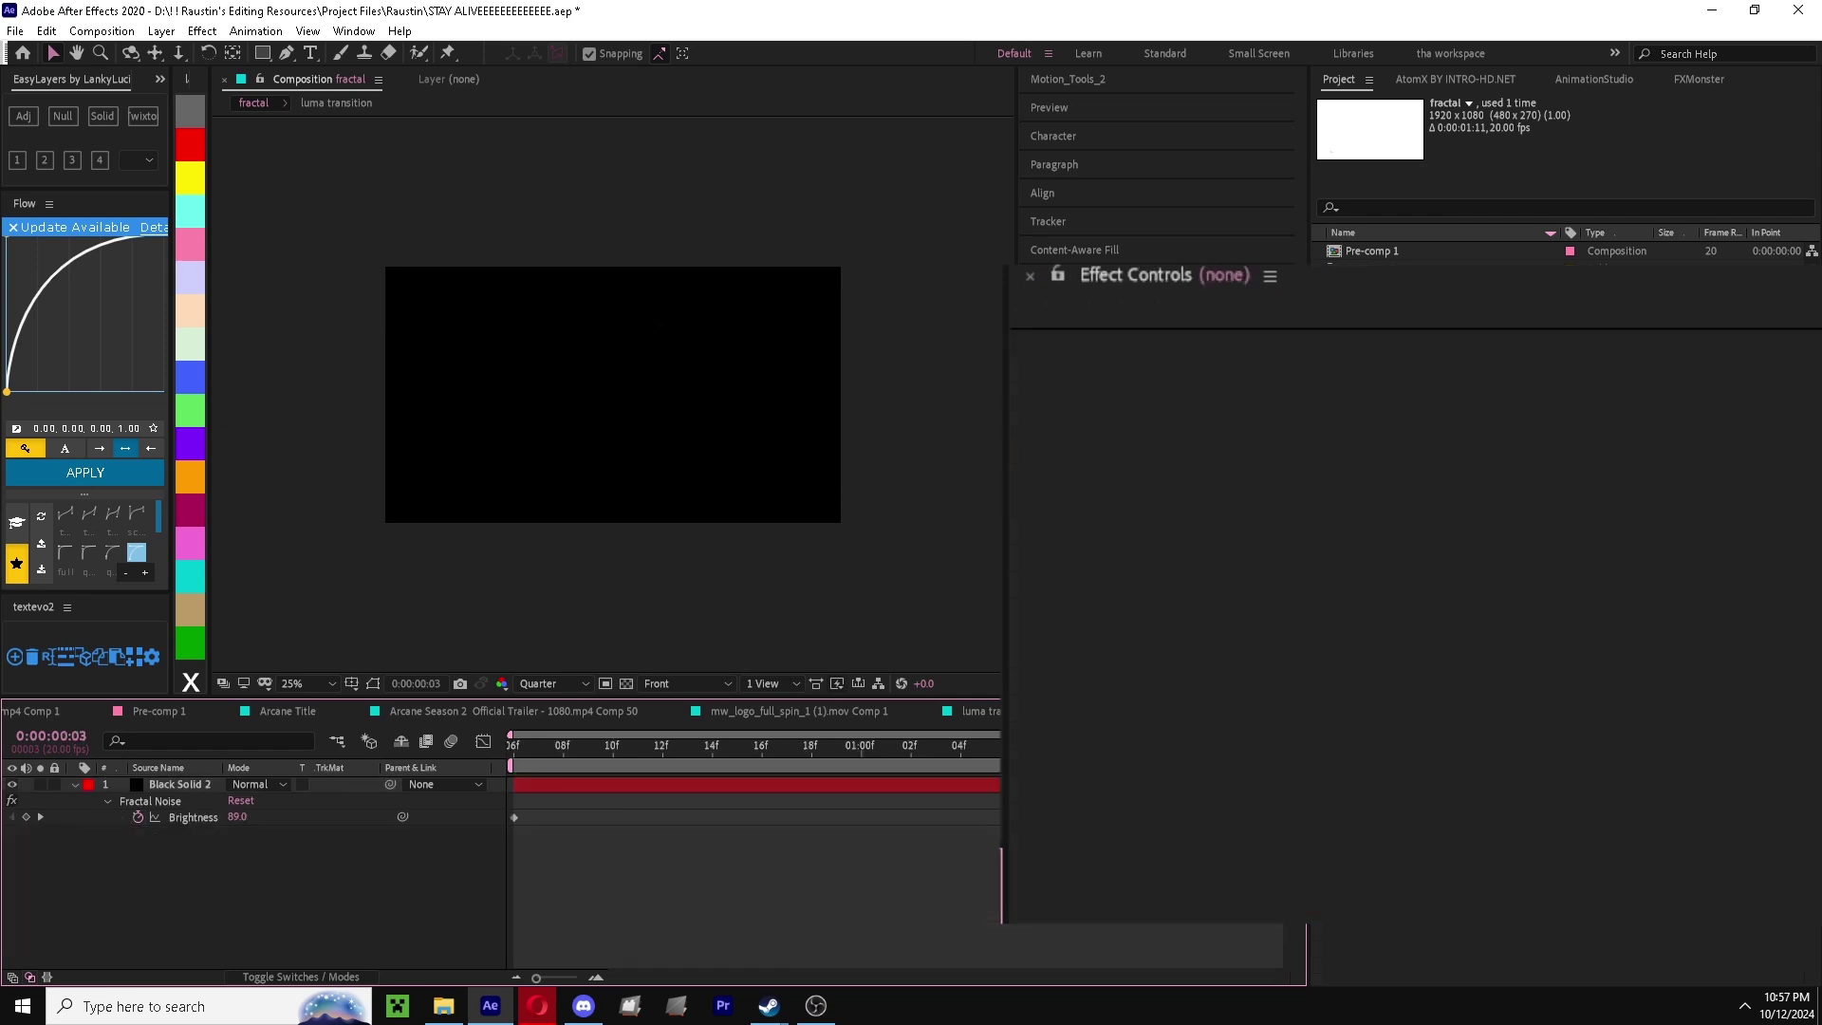
left_click(977, 711)
left_click_drag(845, 736, 796, 763)
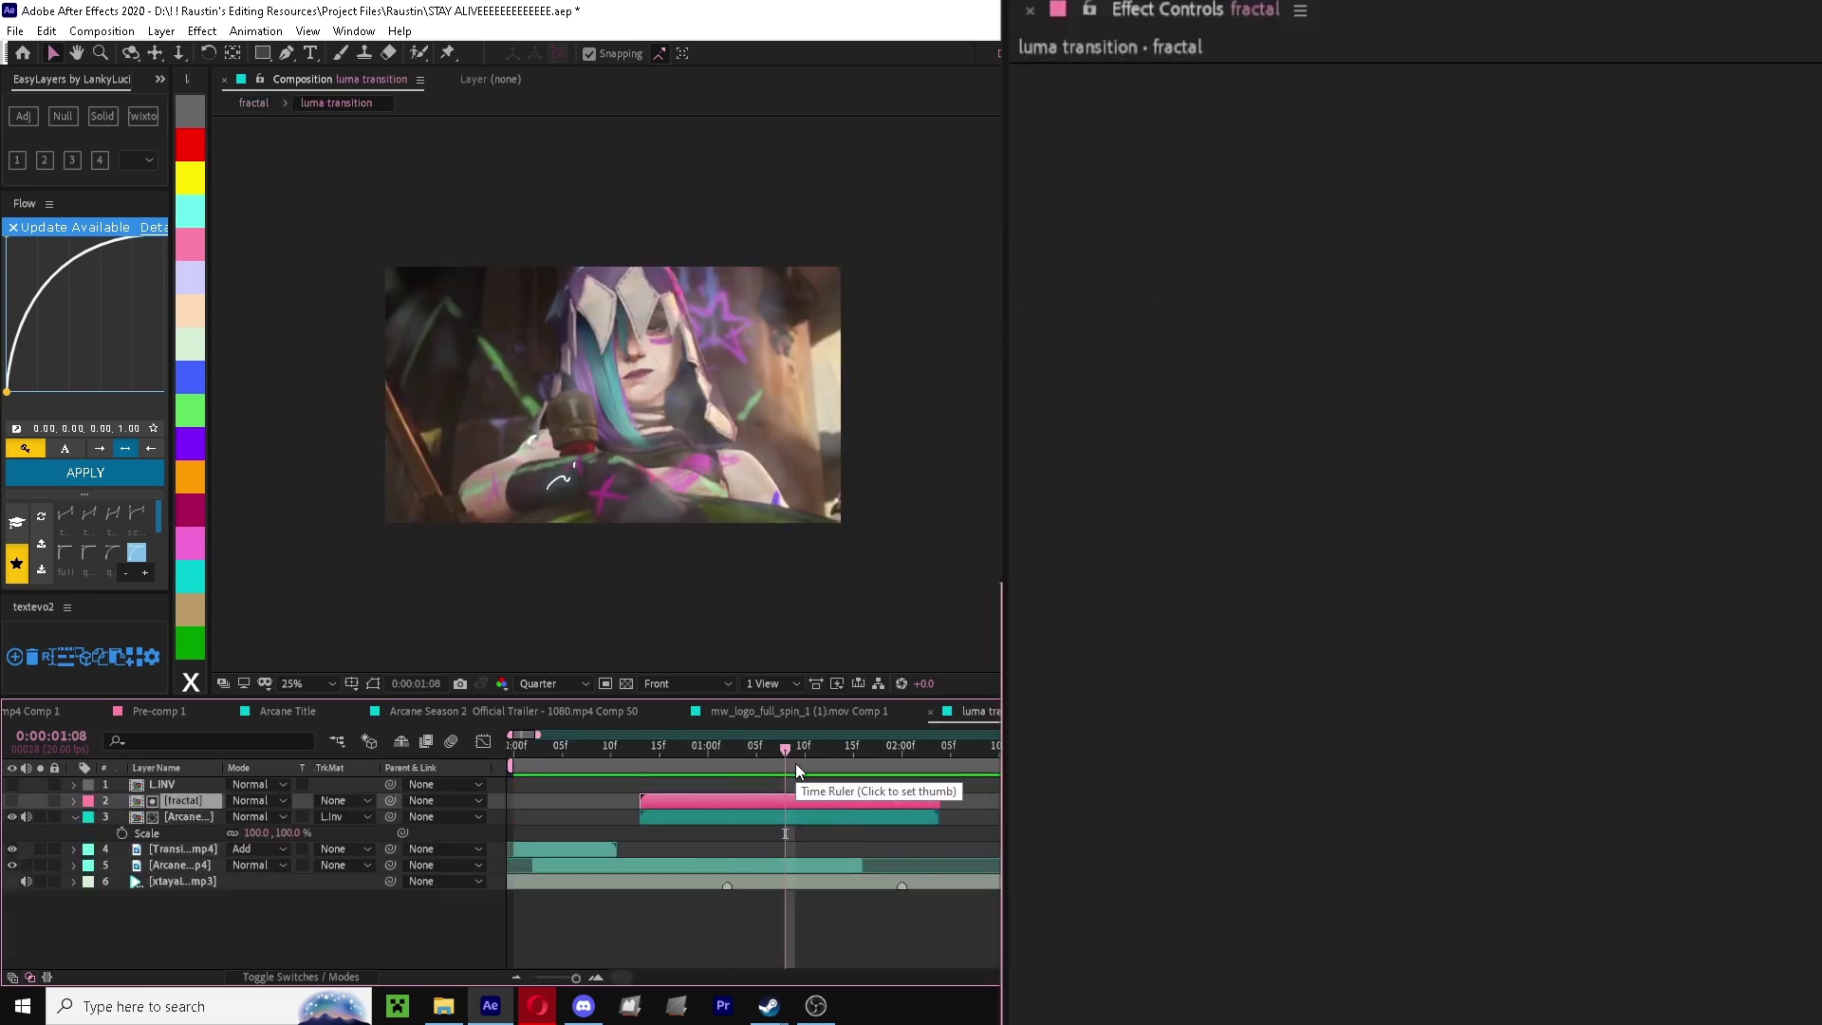
left_click_drag(787, 763, 500, 788)
left_click_drag(641, 763, 641, 763)
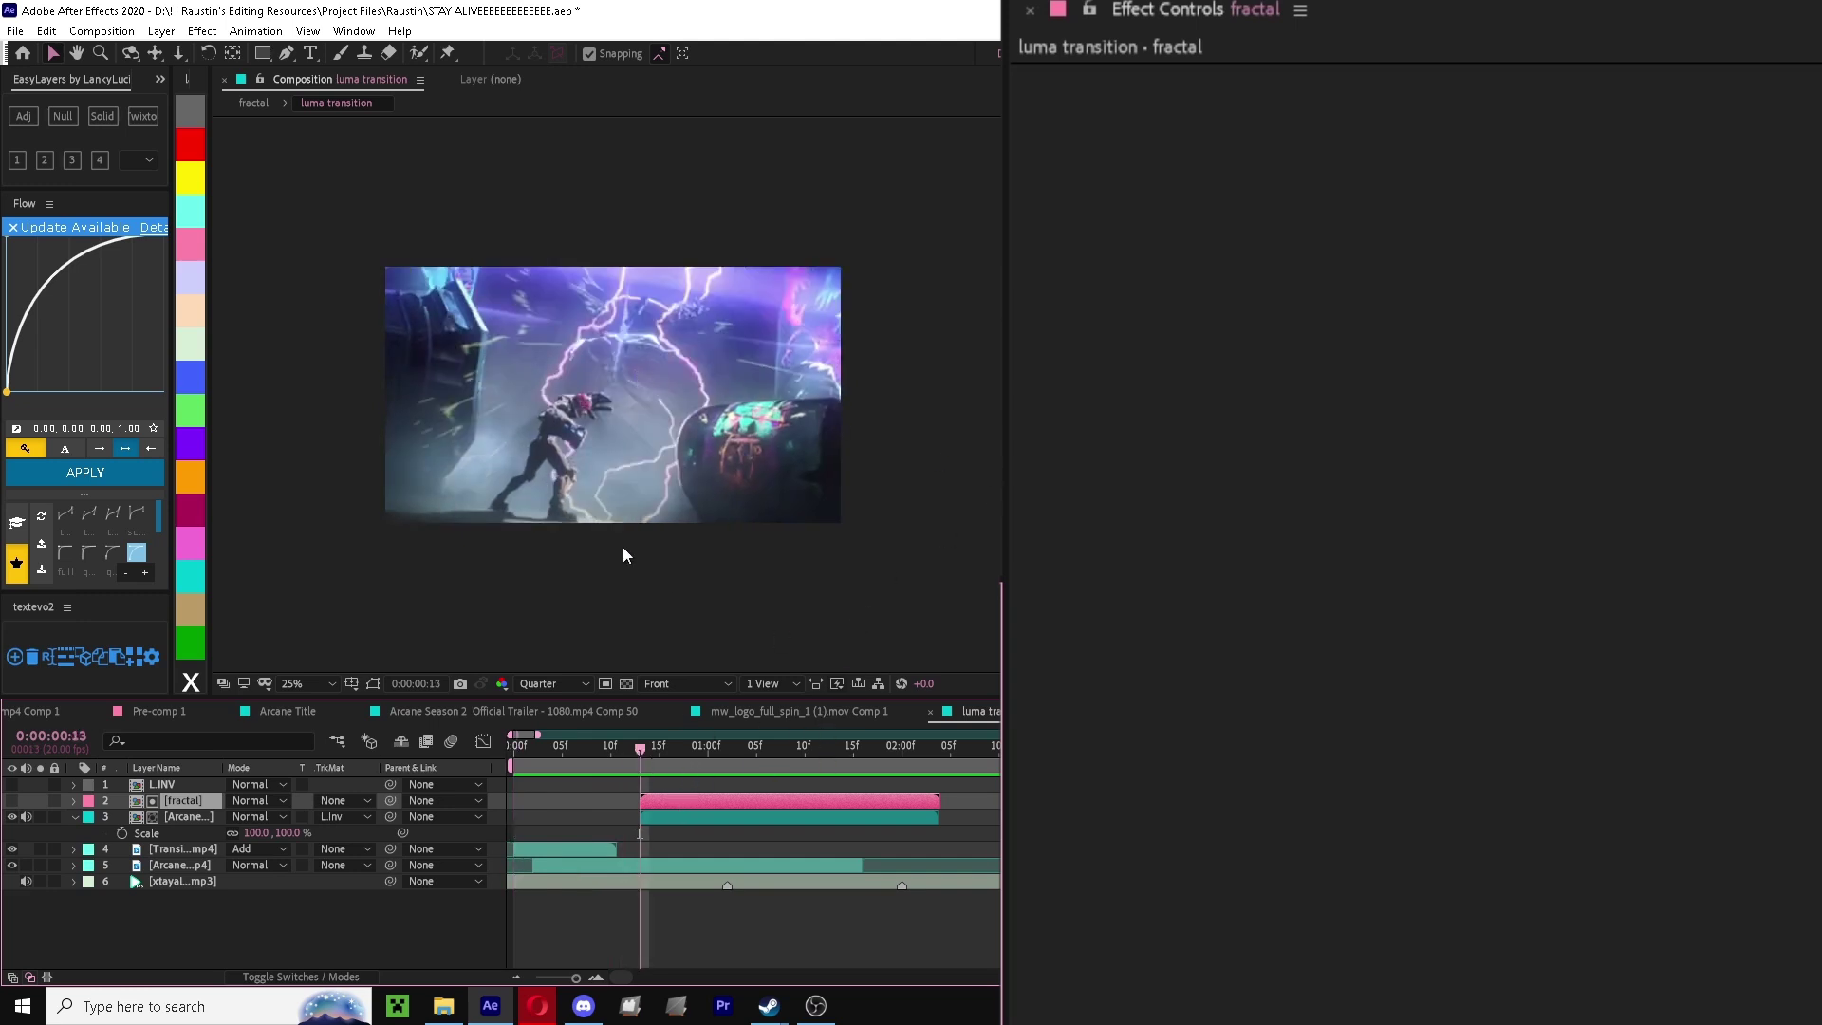
- Add an adjustment layer above the fractal layer and apply S_DissolveShake to it
key("ctrl+space")
key("Escape")
left_click(24, 116)
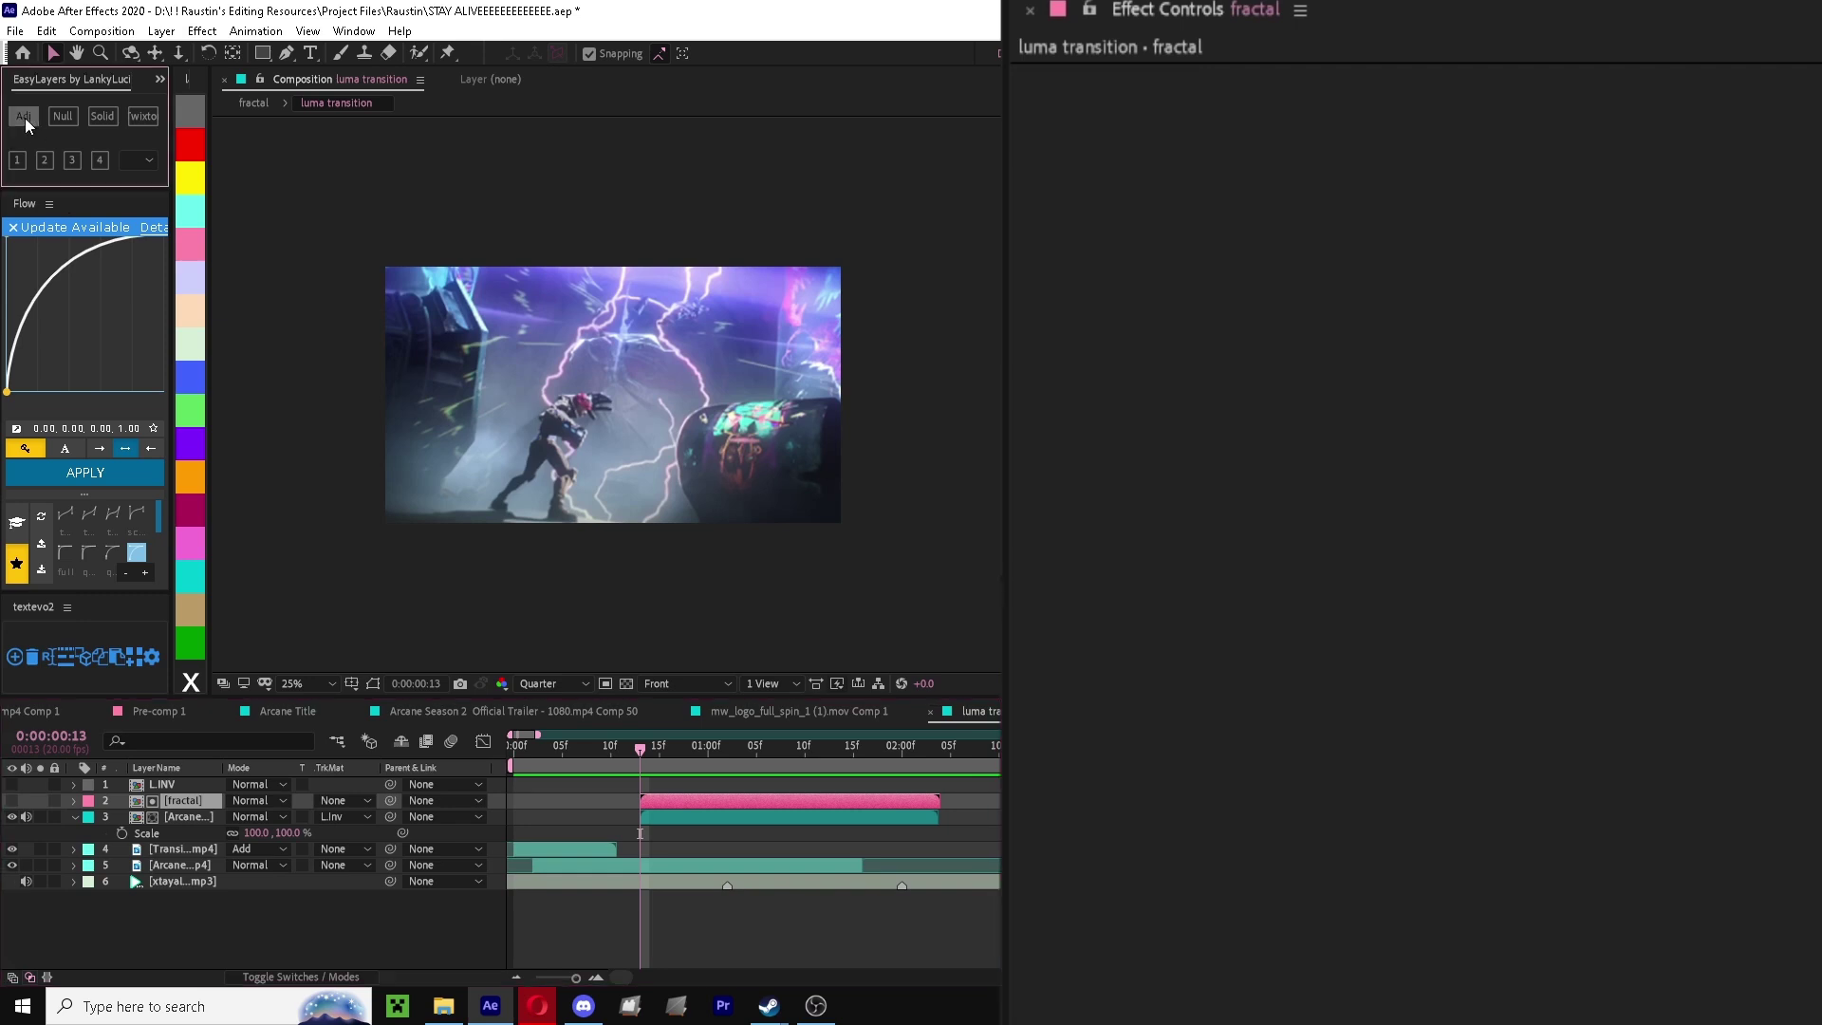
key("ctrl+space")
type("s")
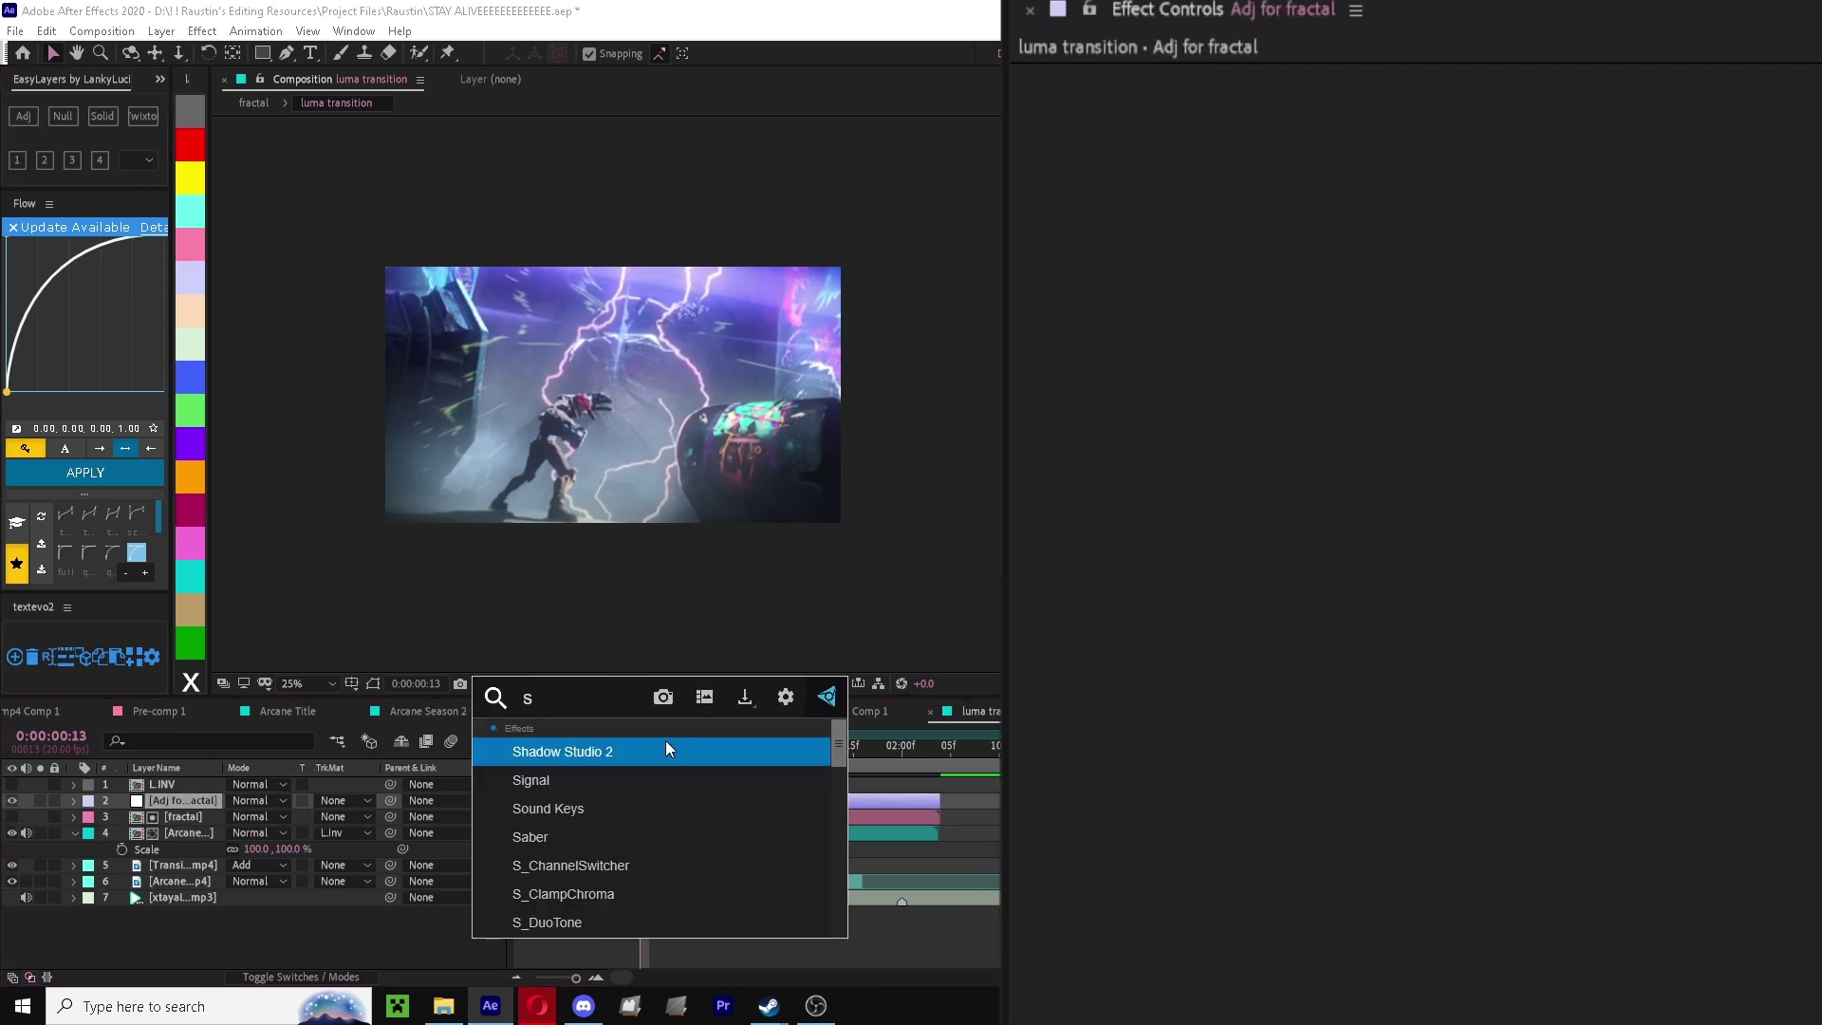
type("_dissolveshake")
key("Return")
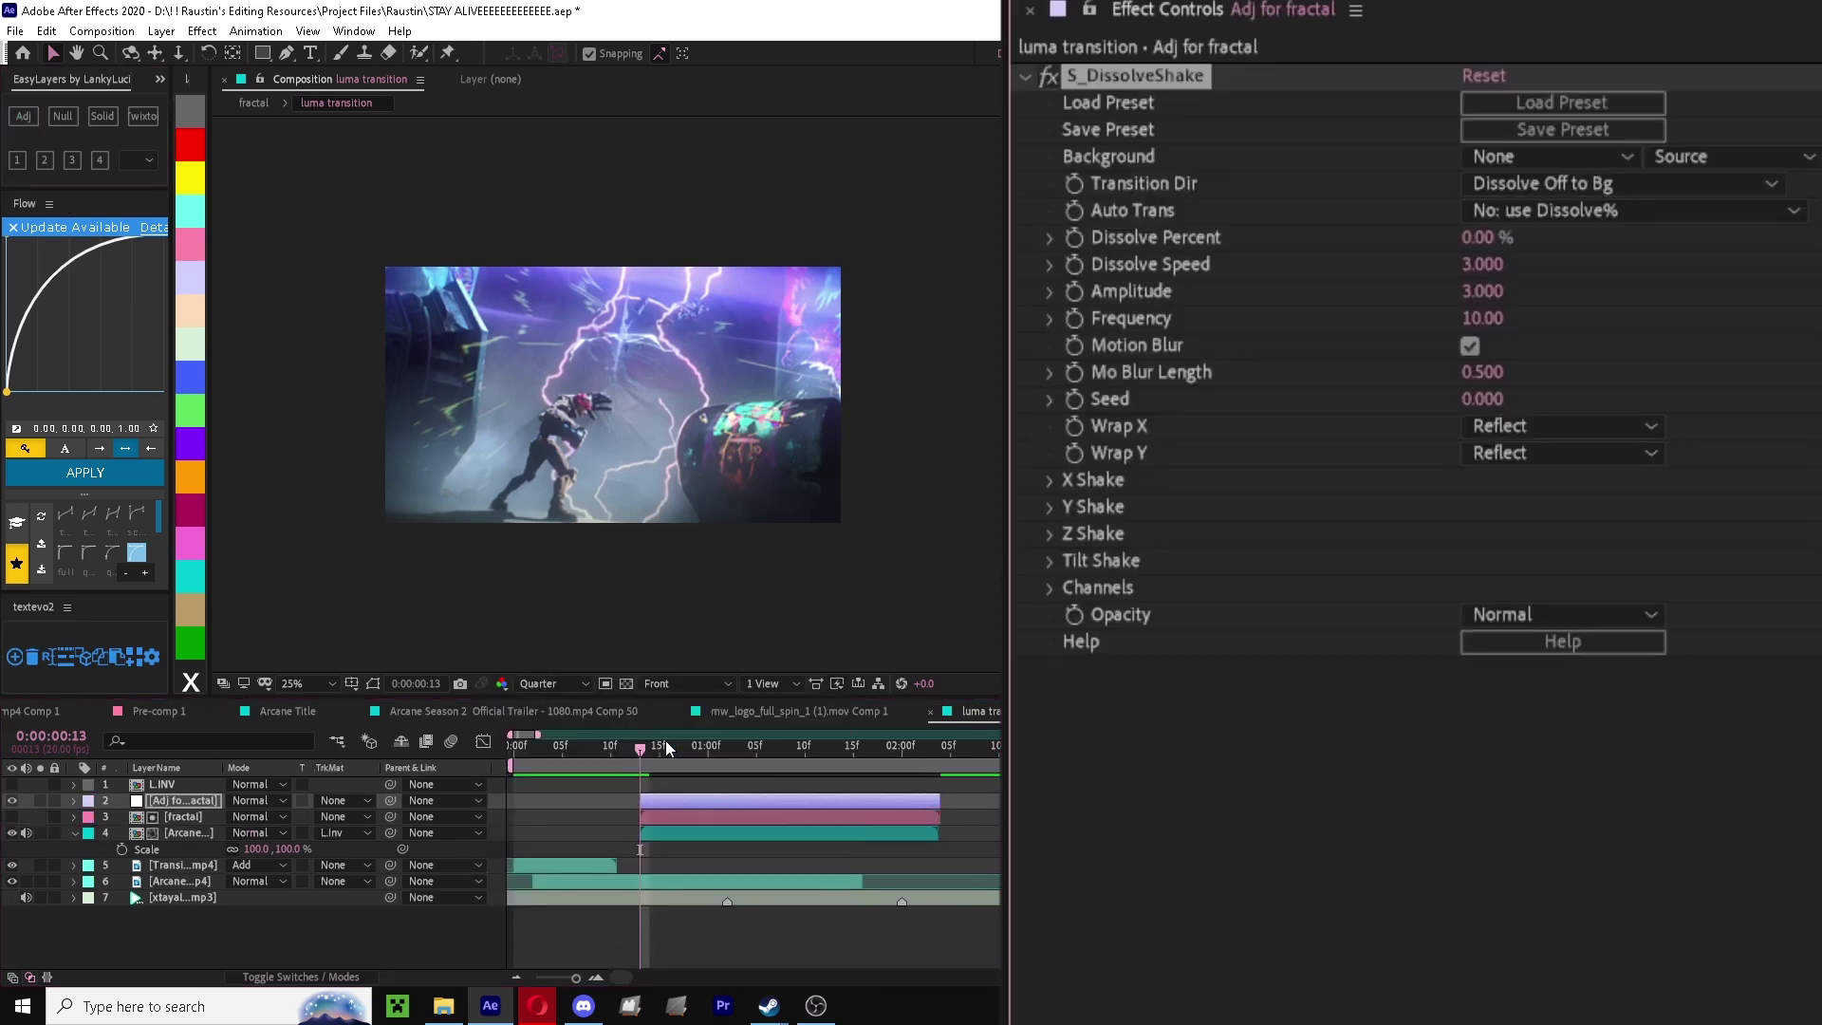
- Set the shake's Dissolve Percent to 25% and turn off its Motion Blur
left_click(1482, 239)
type("25")
key("Tab")
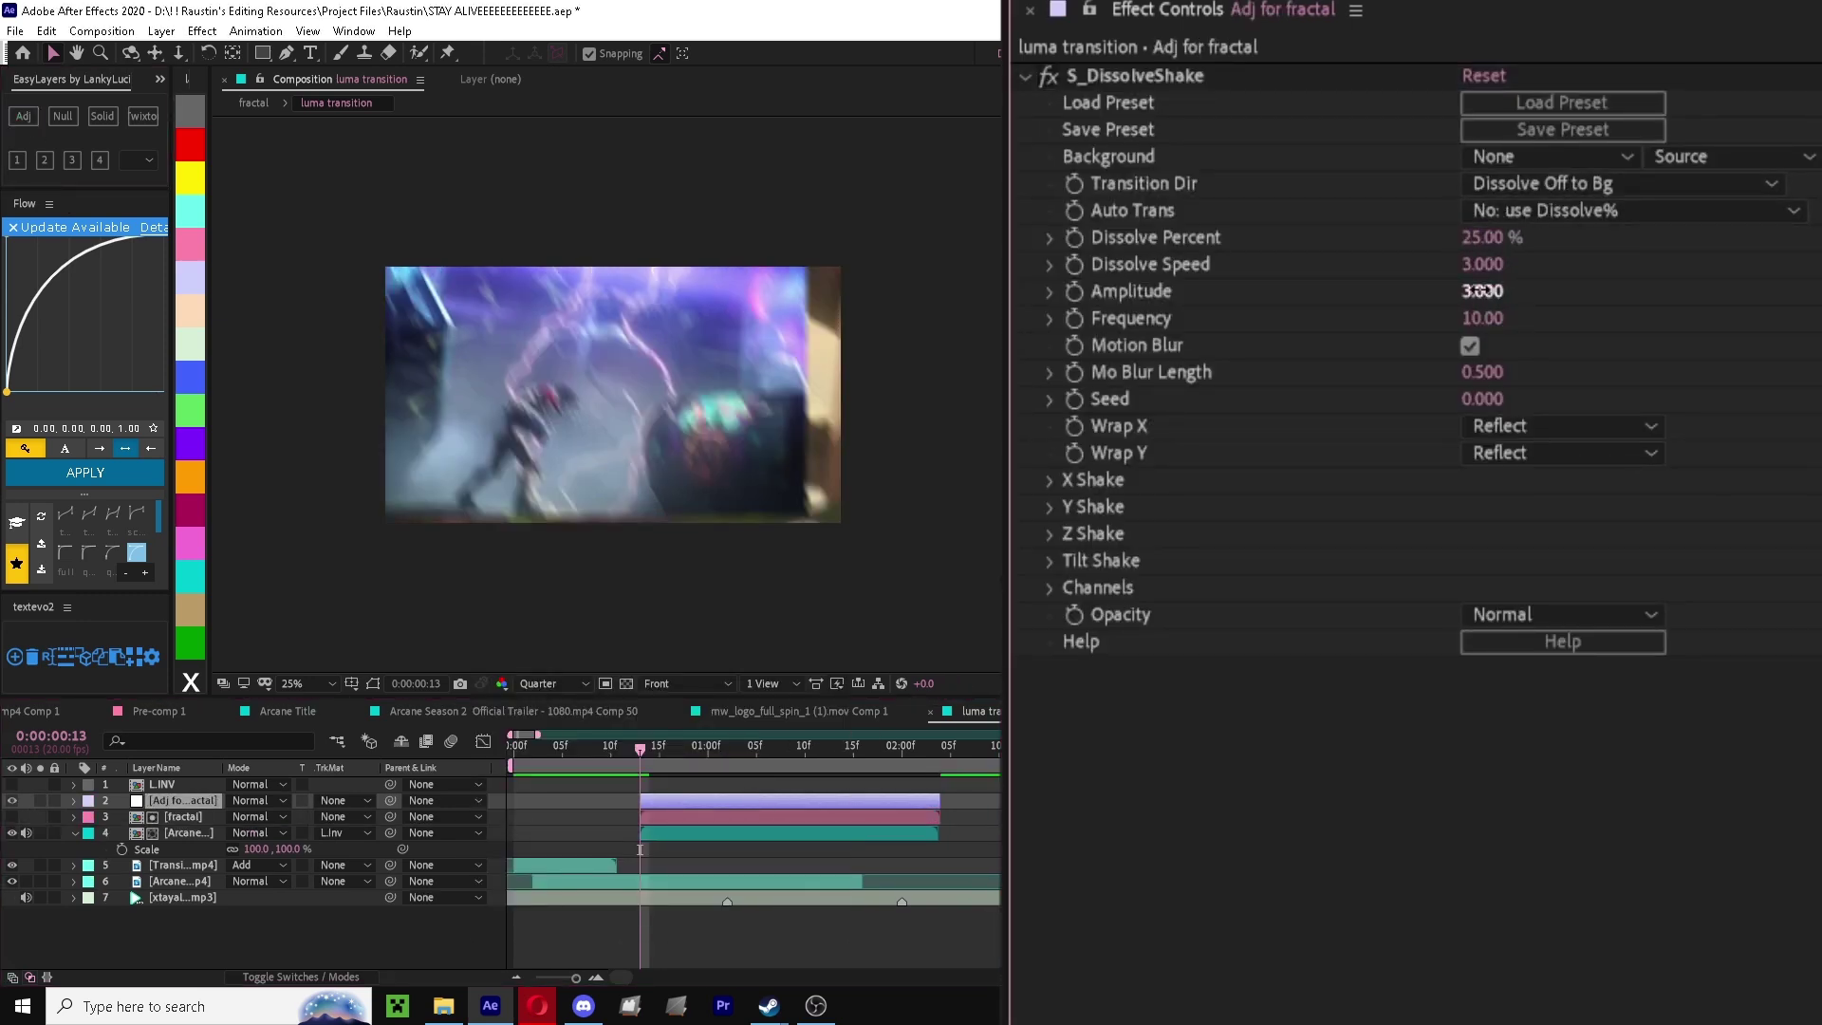
key("Return")
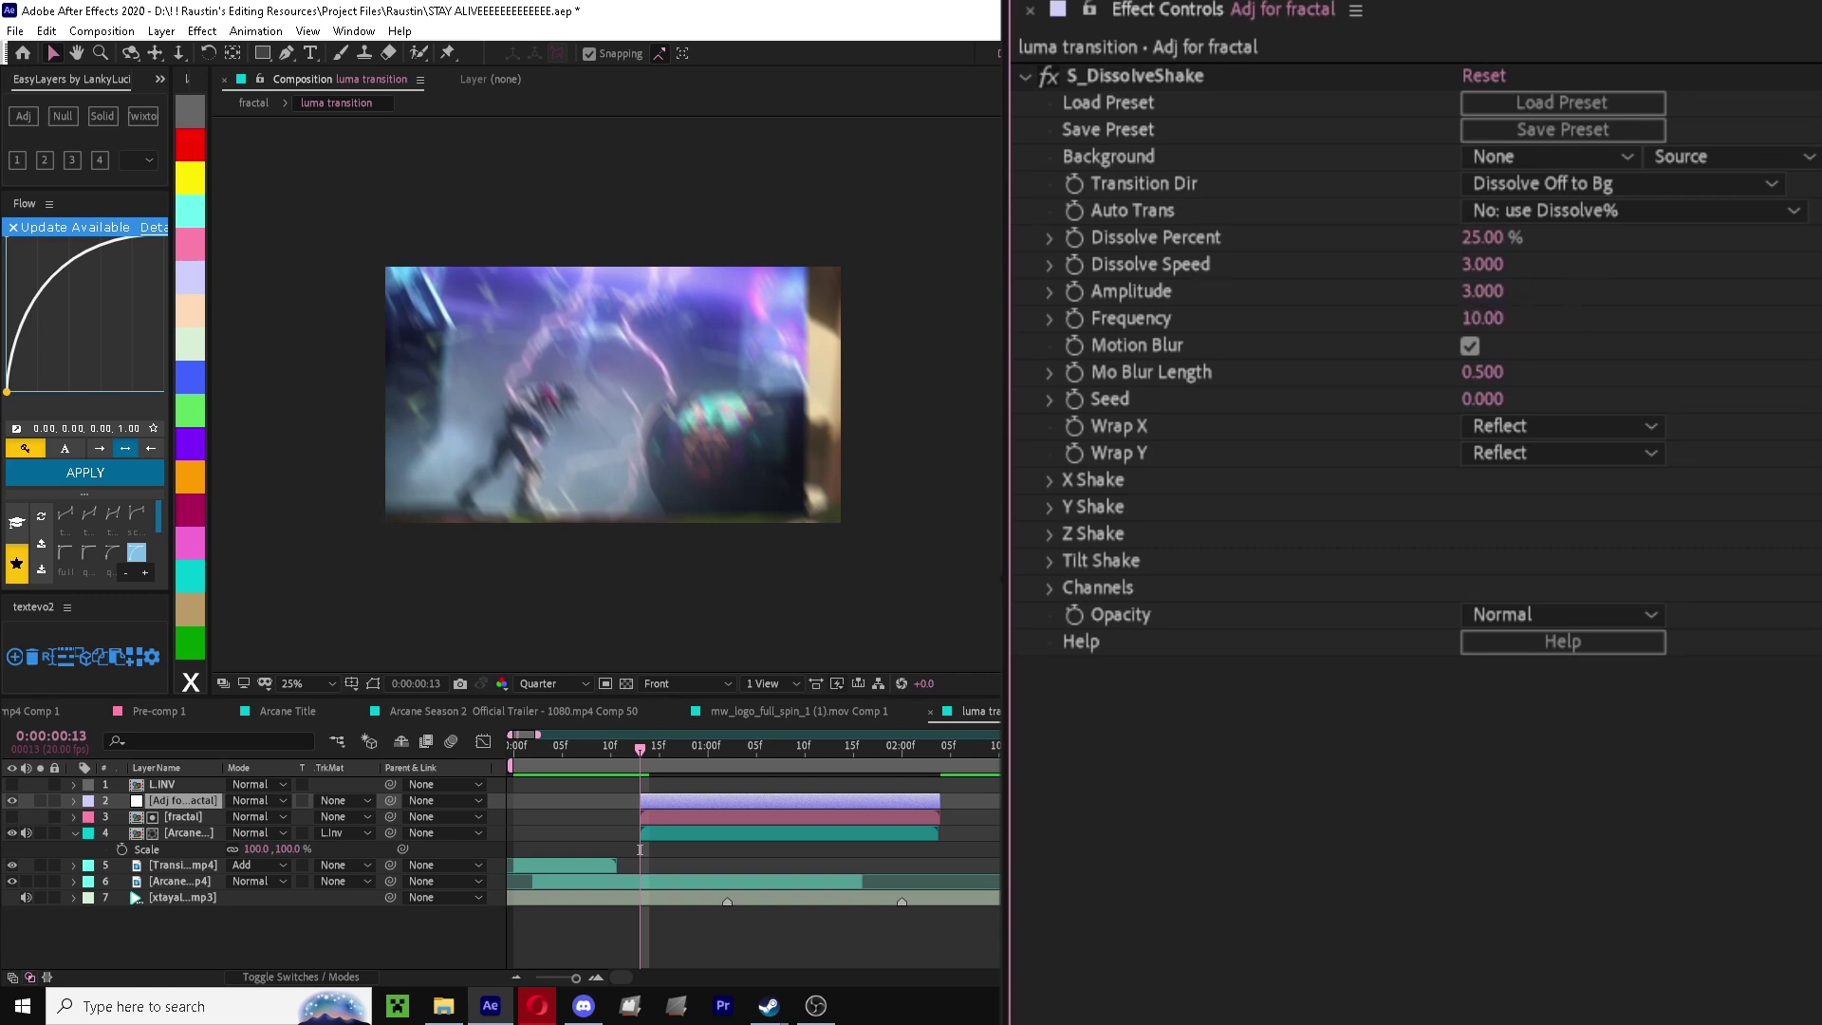
left_click(1468, 344)
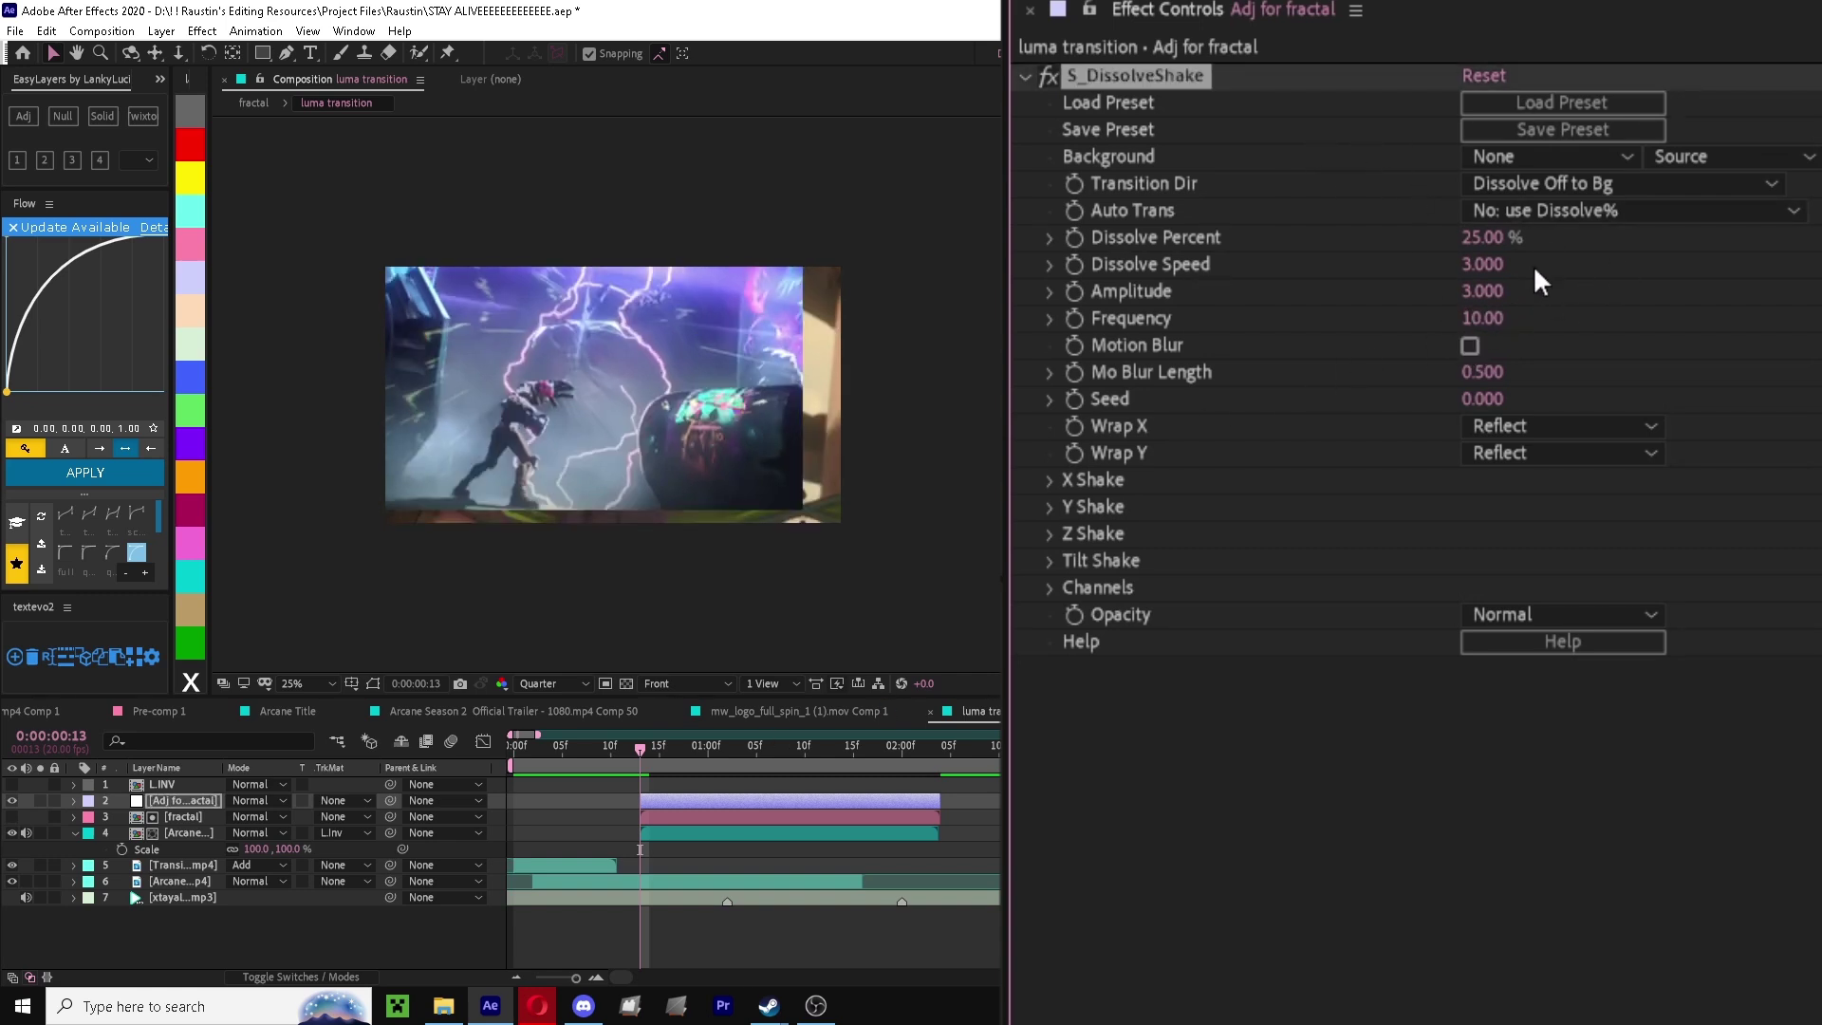
left_click(1483, 291)
type("1.16")
key("Return")
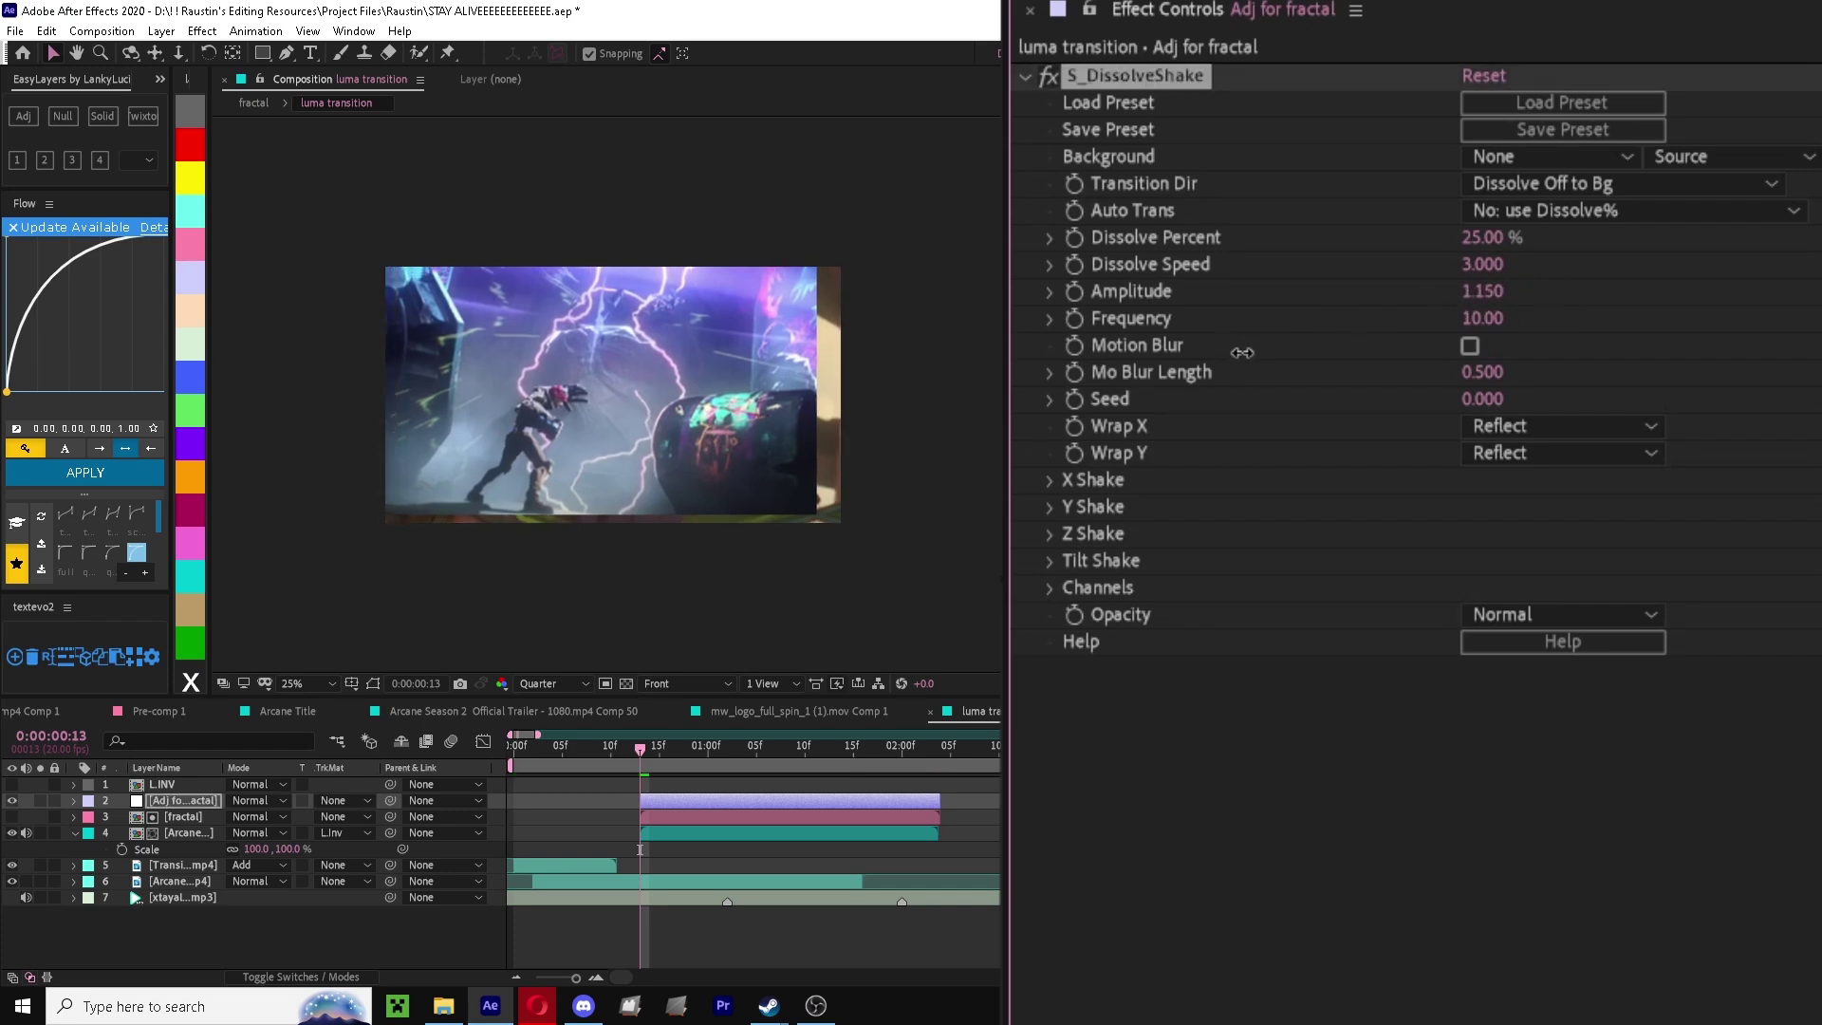
- Keyframe the shake's Amplitude at 0 on 0:00:00:13 and 1 on 0:00:01:03
left_click(1487, 291)
type("0")
key("Return")
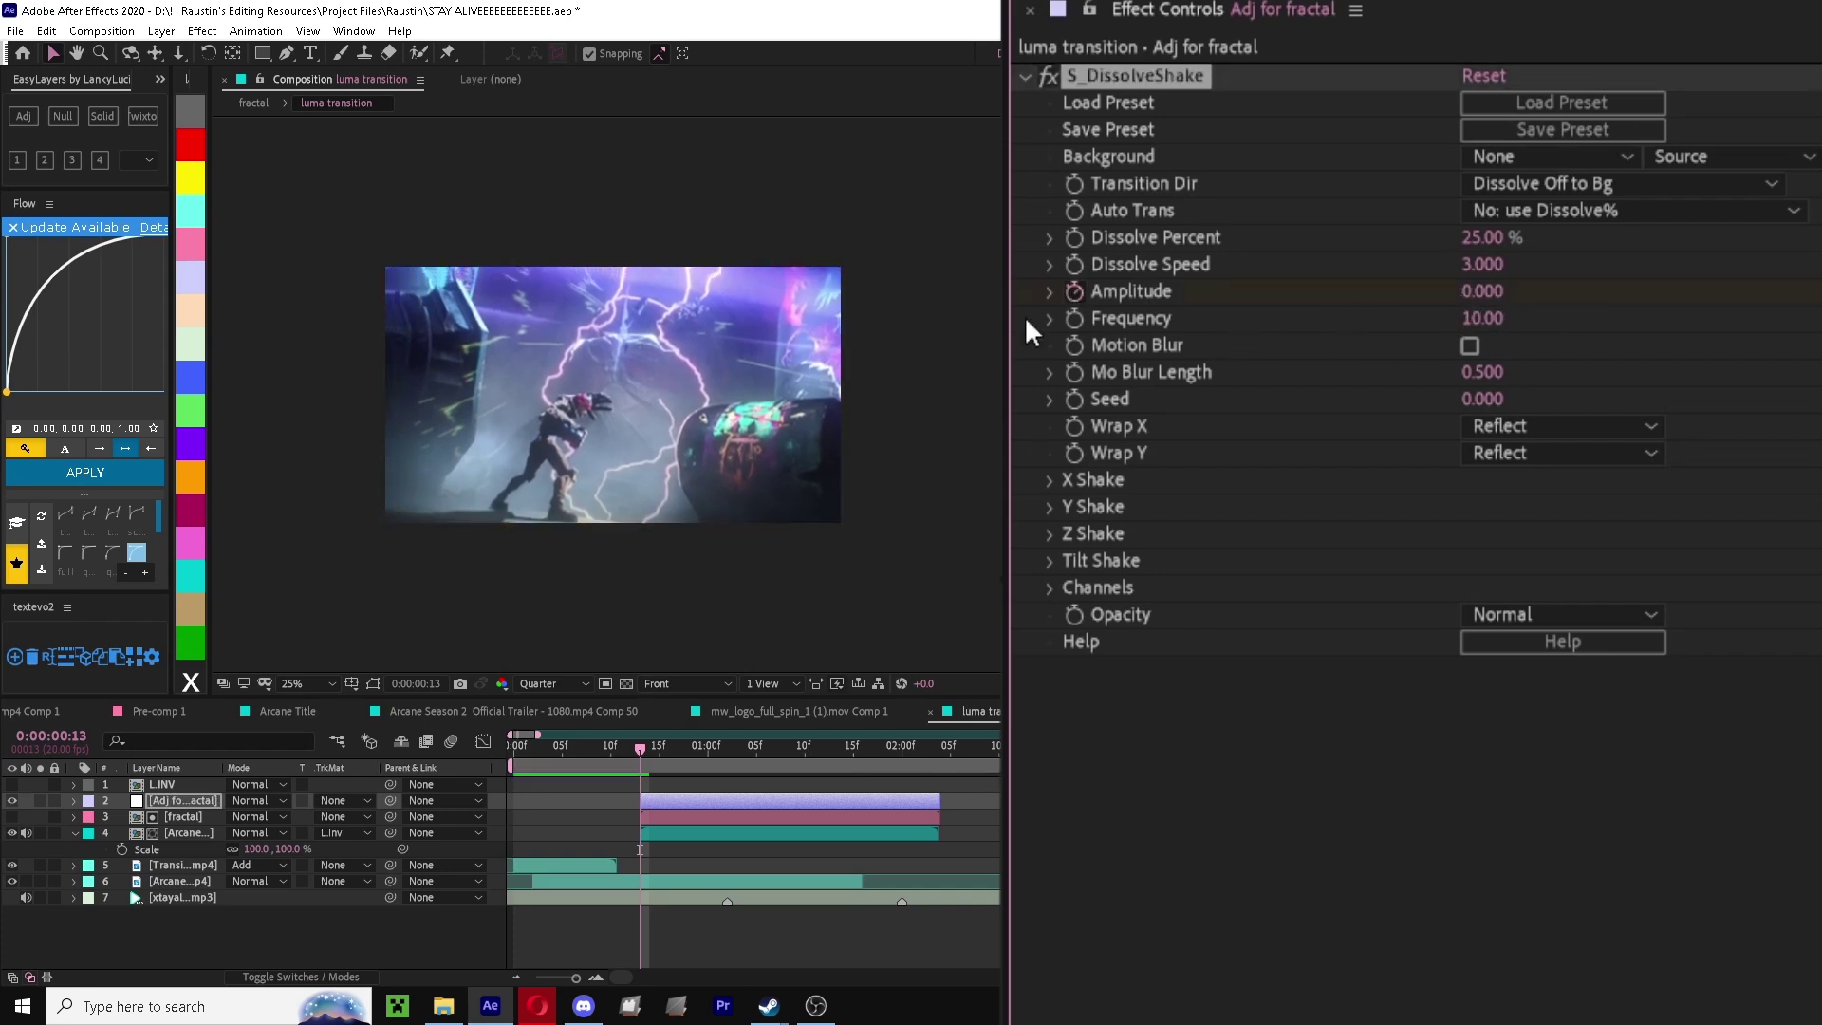
left_click(1074, 292)
left_click_drag(705, 736, 736, 754)
left_click(1480, 292)
type("1")
key("Return")
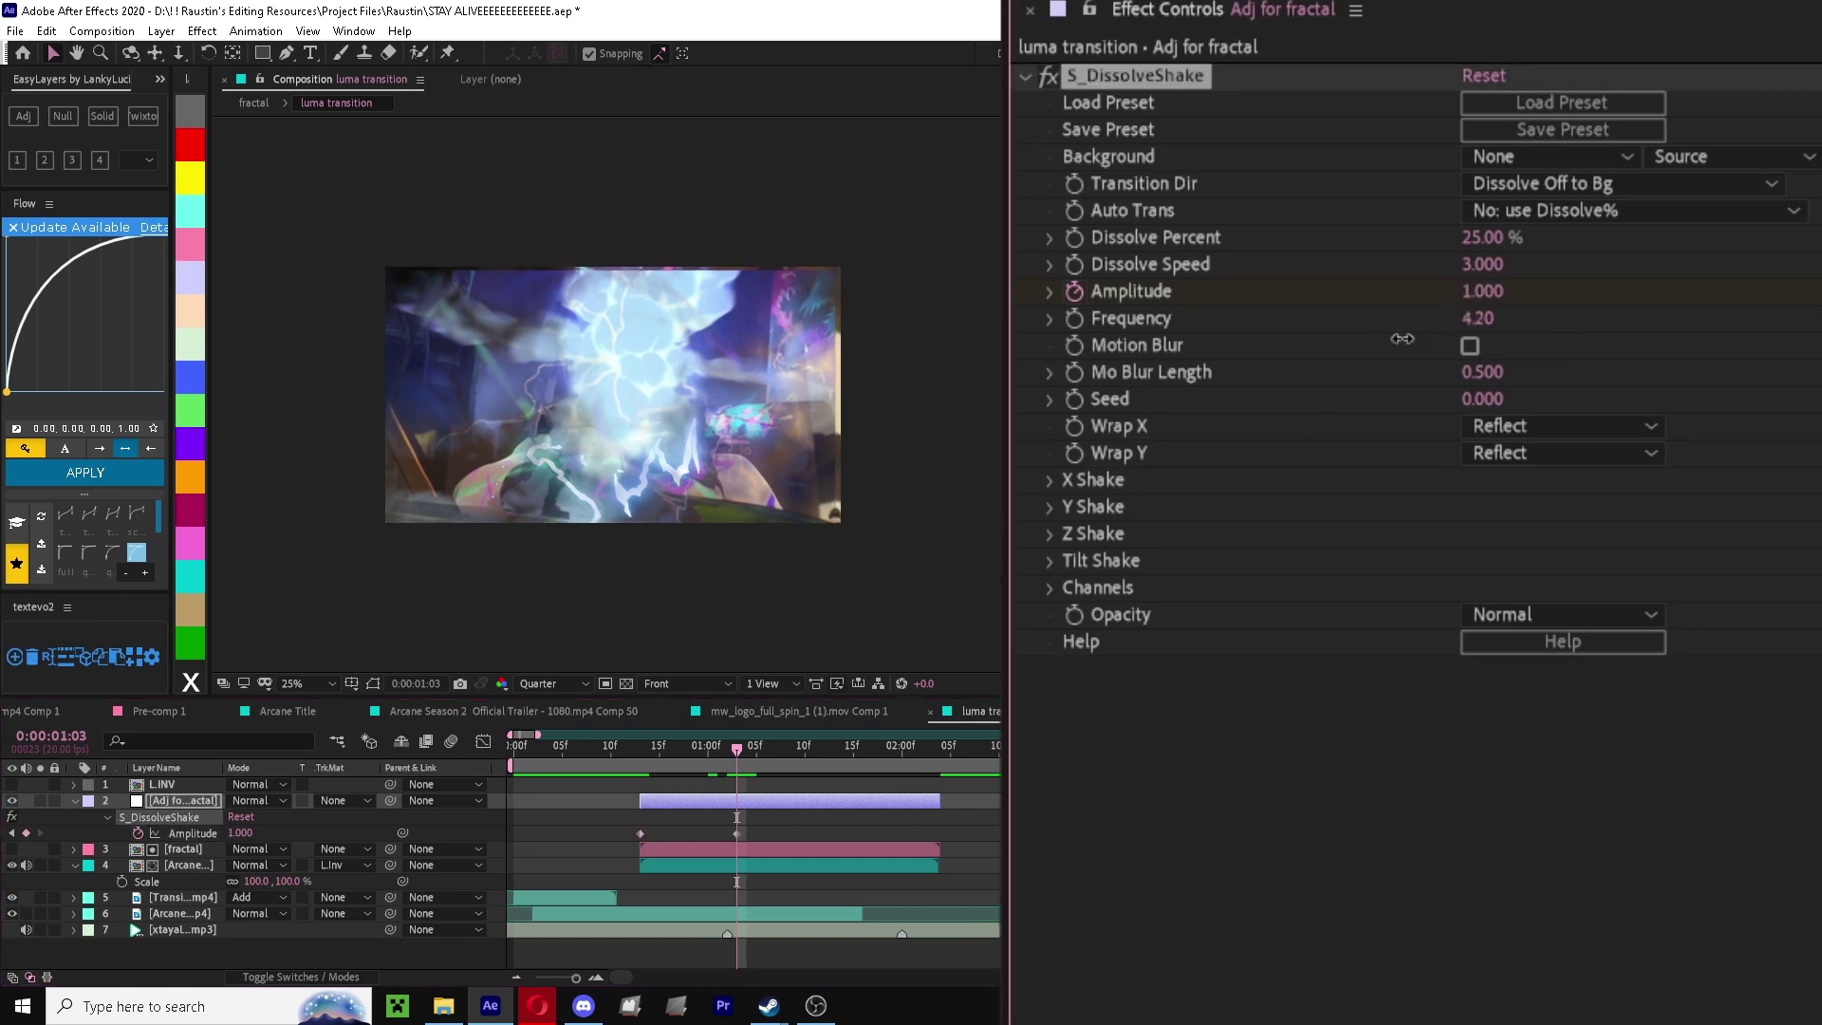
- Lower the shake's Frequency to 2.90 and keyframe Amplitude down to 0.010 at 0:00:01:16
left_click_drag(1480, 318, 1393, 372)
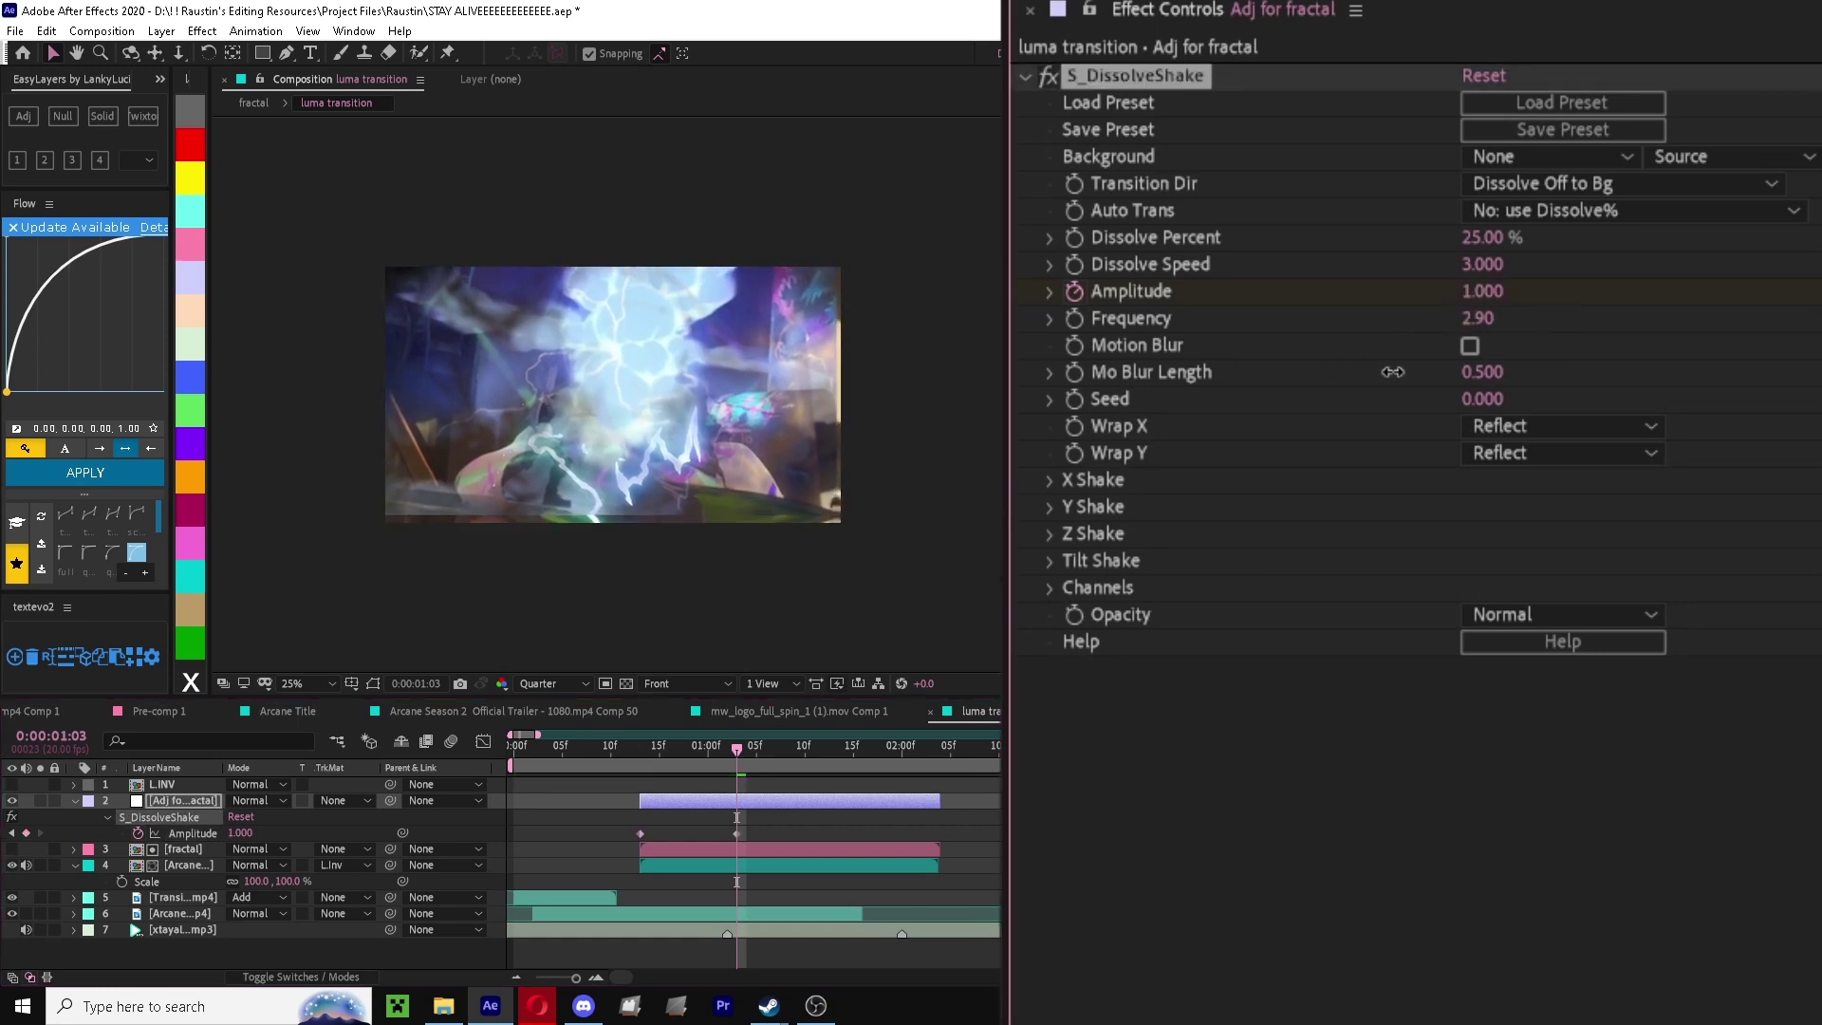
left_click_drag(757, 754, 868, 763)
left_click_drag(231, 833, 138, 845)
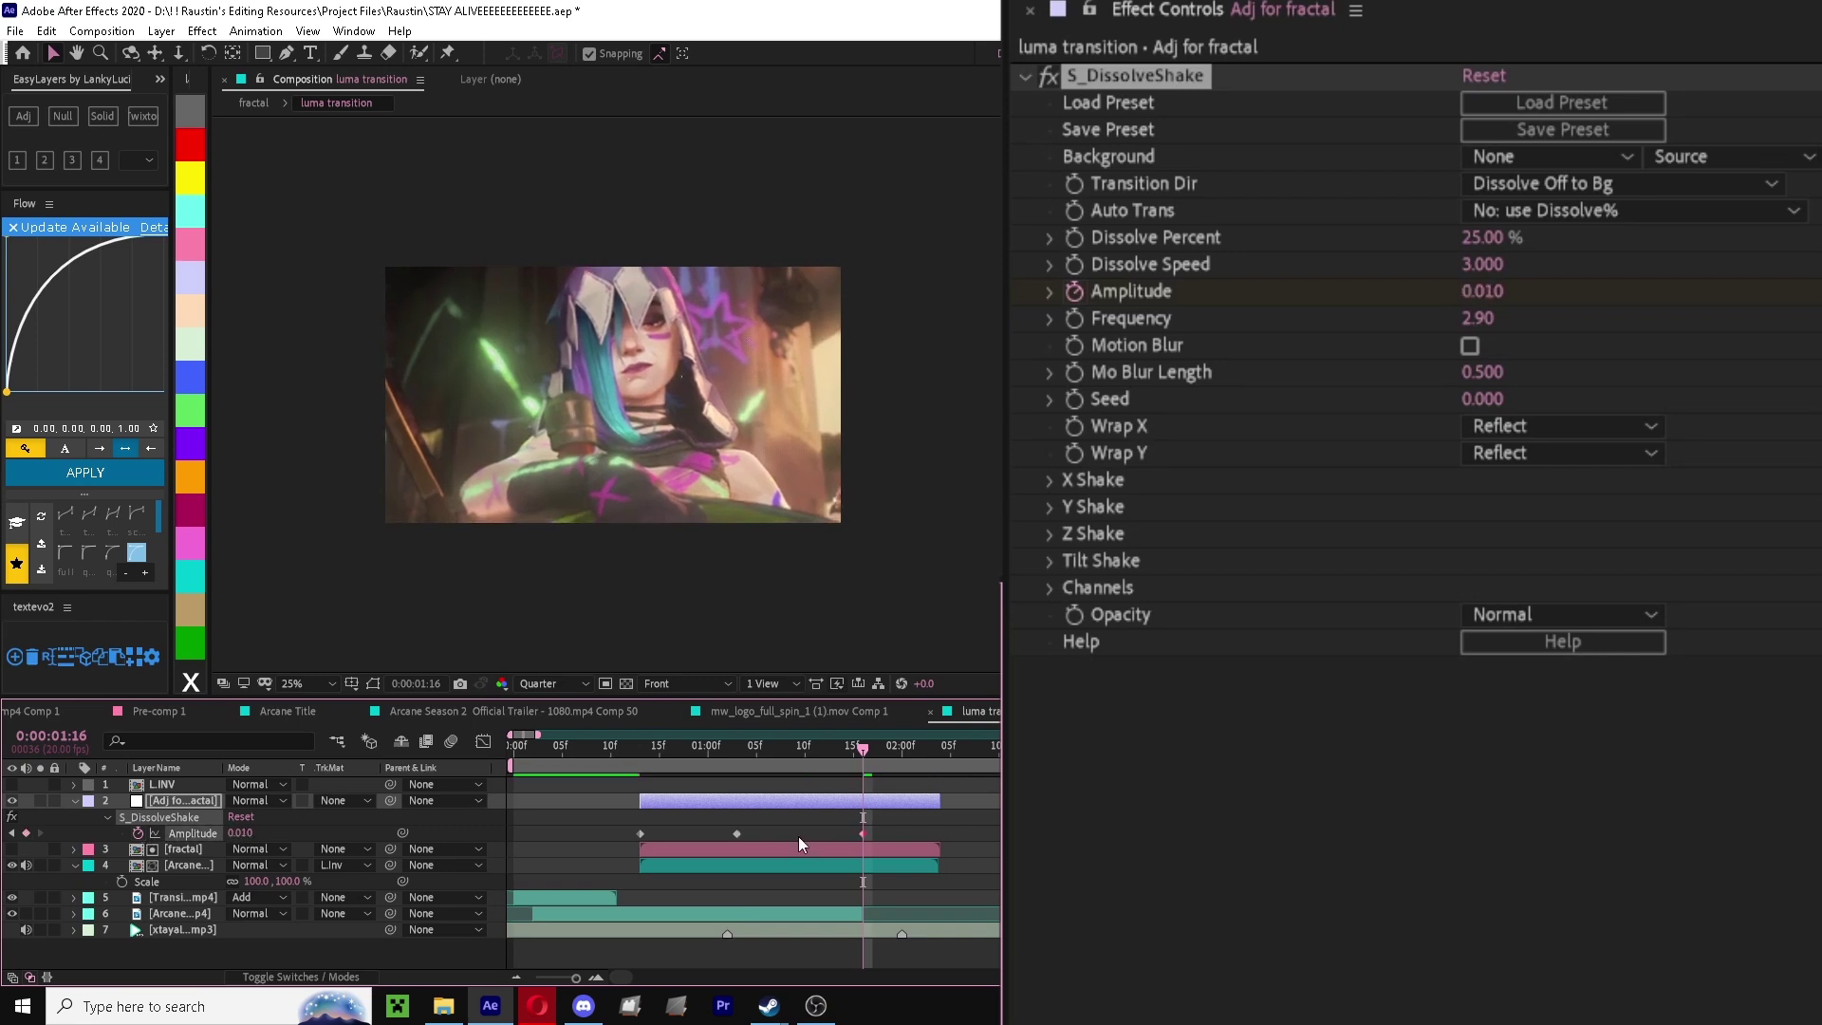
- Set the shake's random amplitudes to 80 for X, 196 for Y, 99 for Z and 10.60 for Tilt
left_click(1051, 481)
left_click_drag(1480, 507, 1315, 525)
left_click(1053, 643)
left_click_drag(1481, 668, 1604, 676)
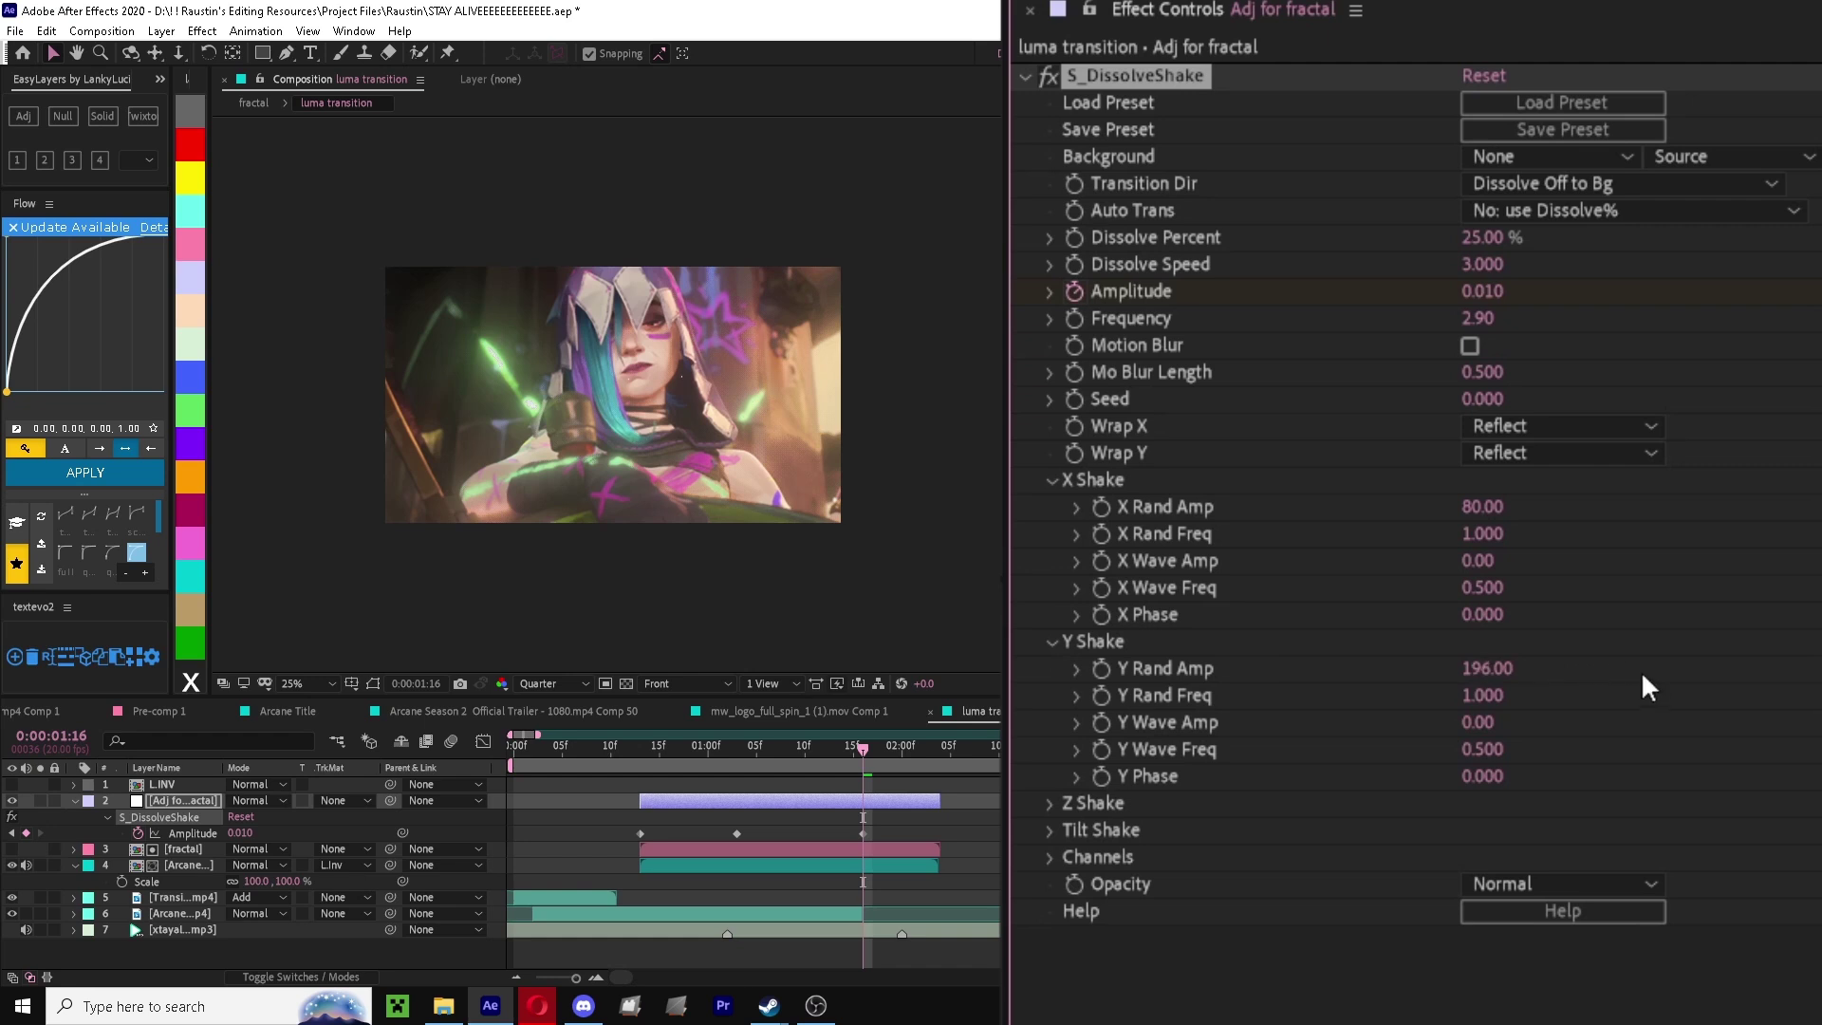
left_click(1049, 830)
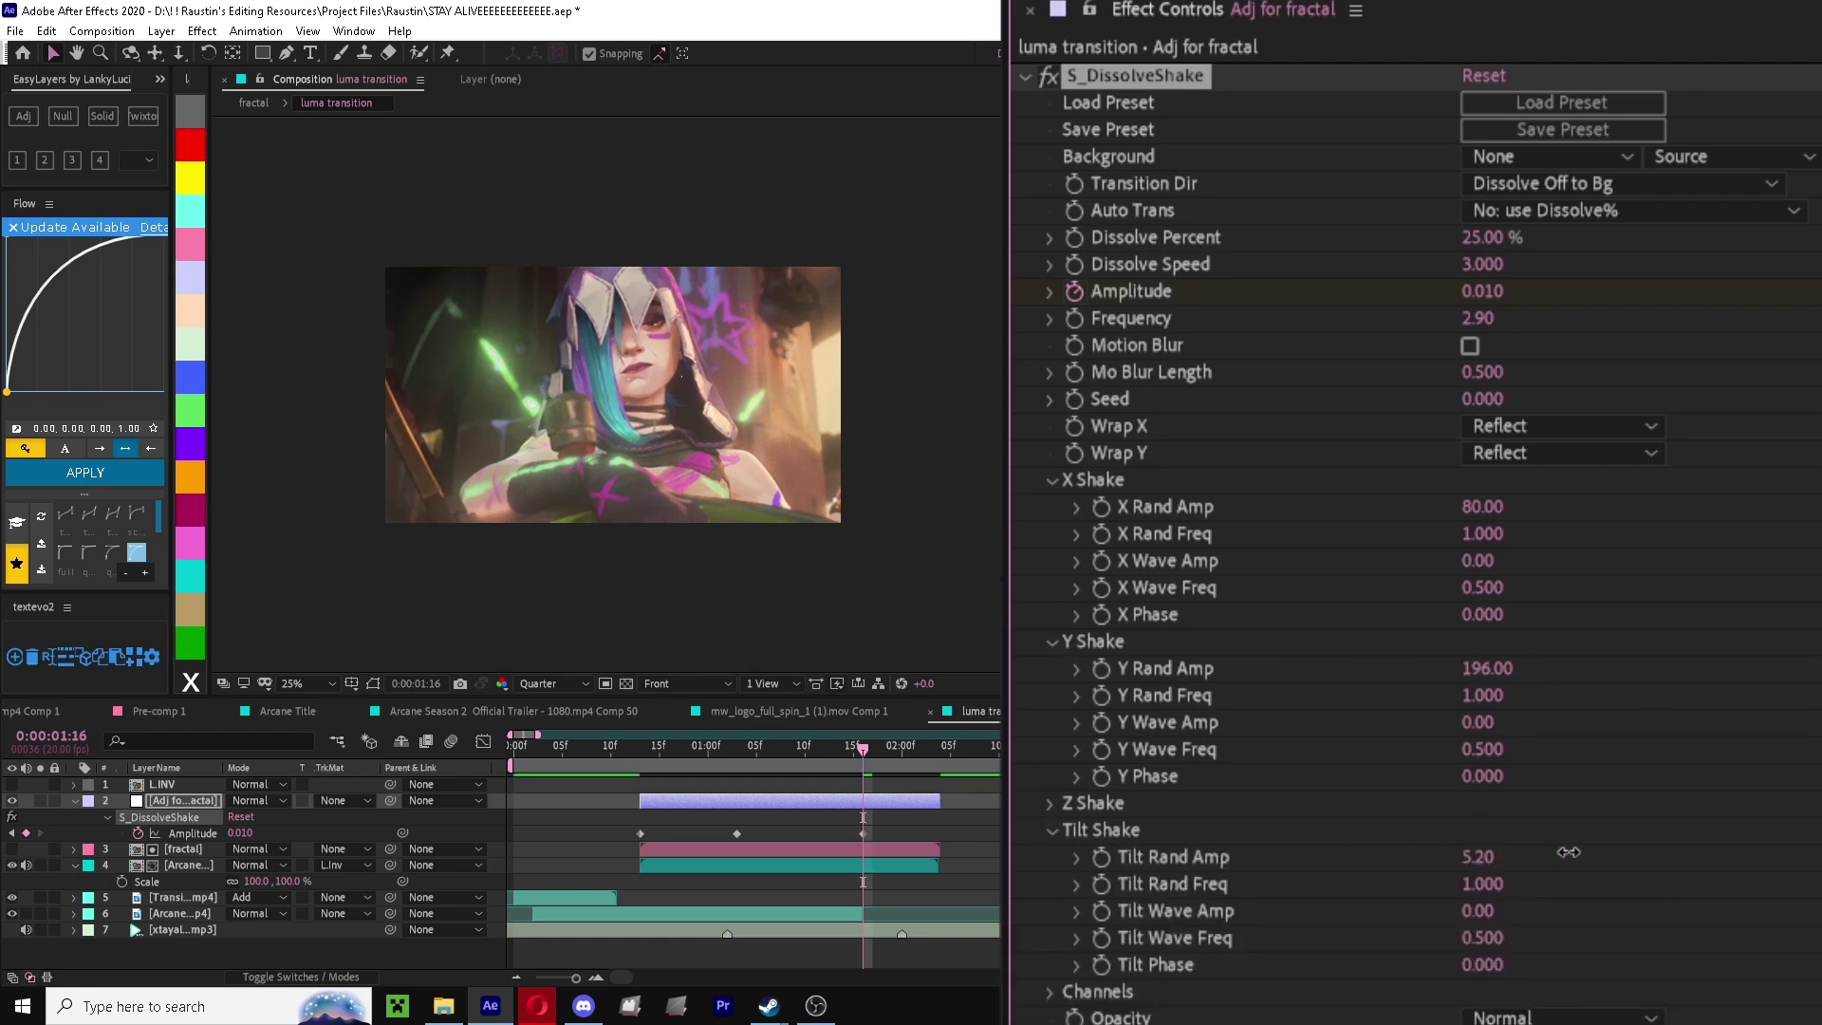
left_click(1052, 803)
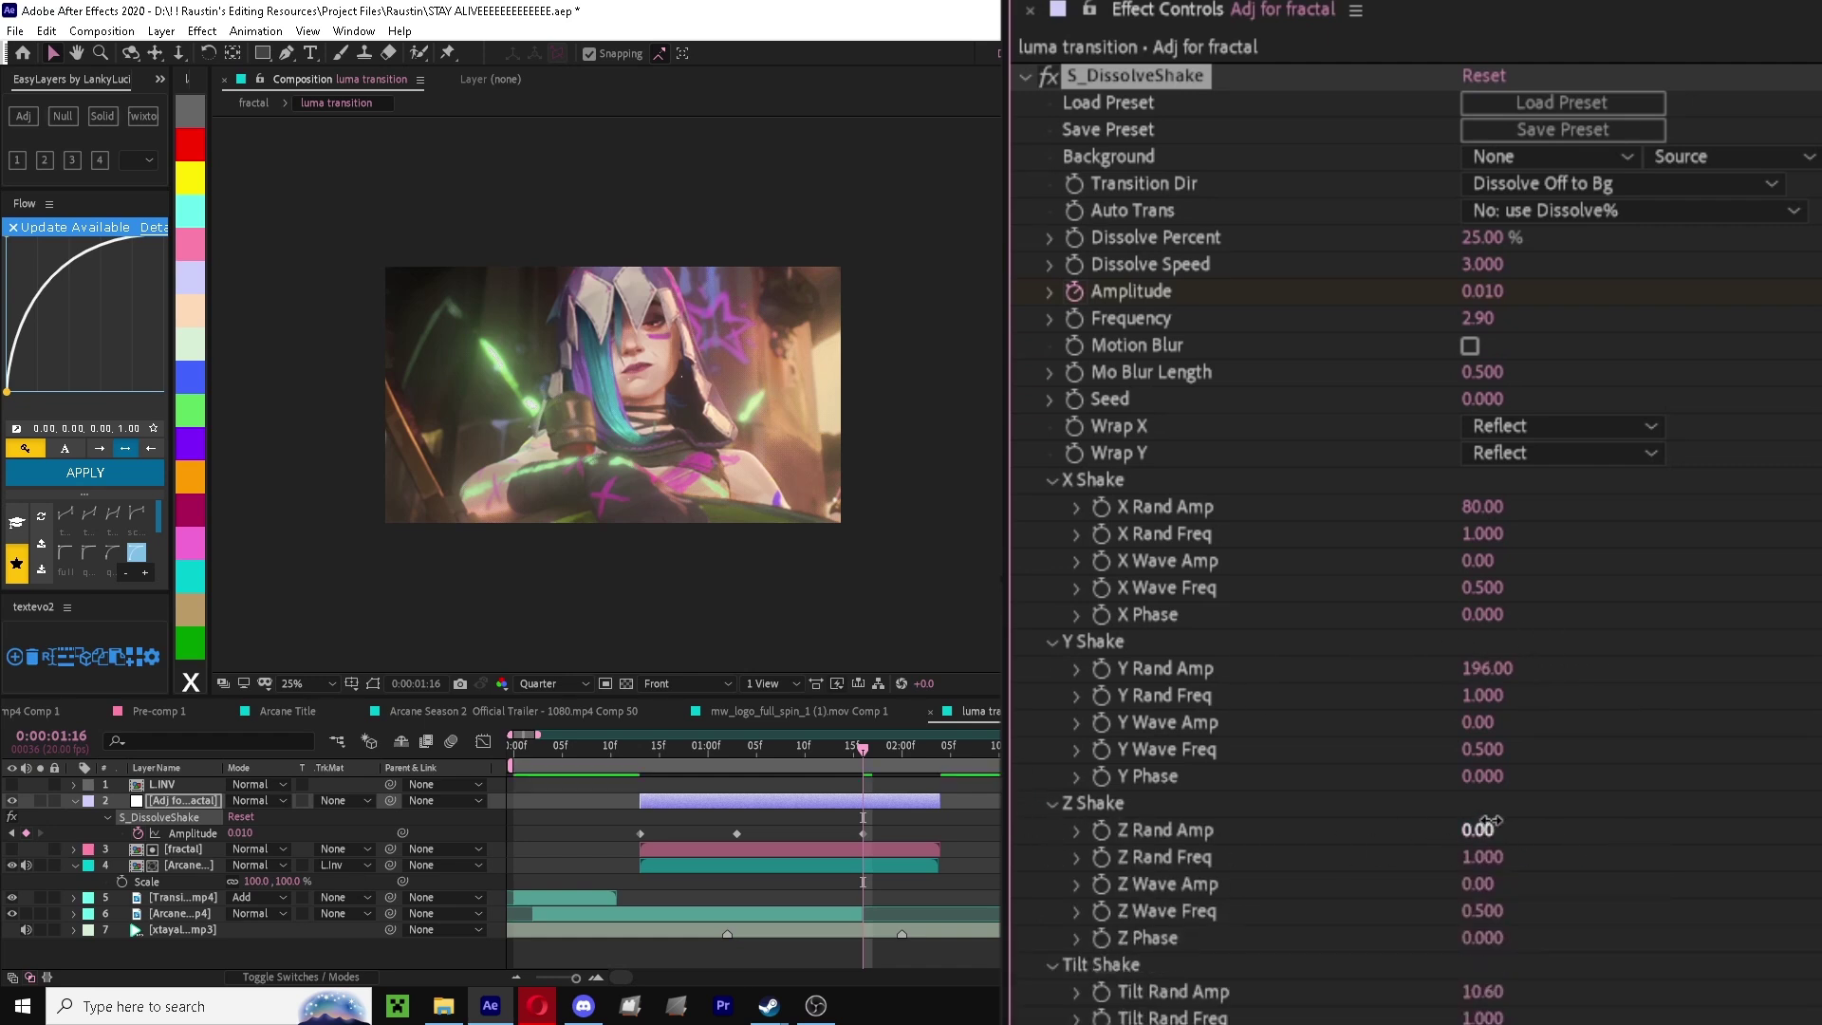
left_click_drag(1479, 830, 1634, 818)
- Easy-ease all three Amplitude keyframes and move the middle one to the 0:00:01:02 beat marker
left_click_drag(921, 823, 627, 838)
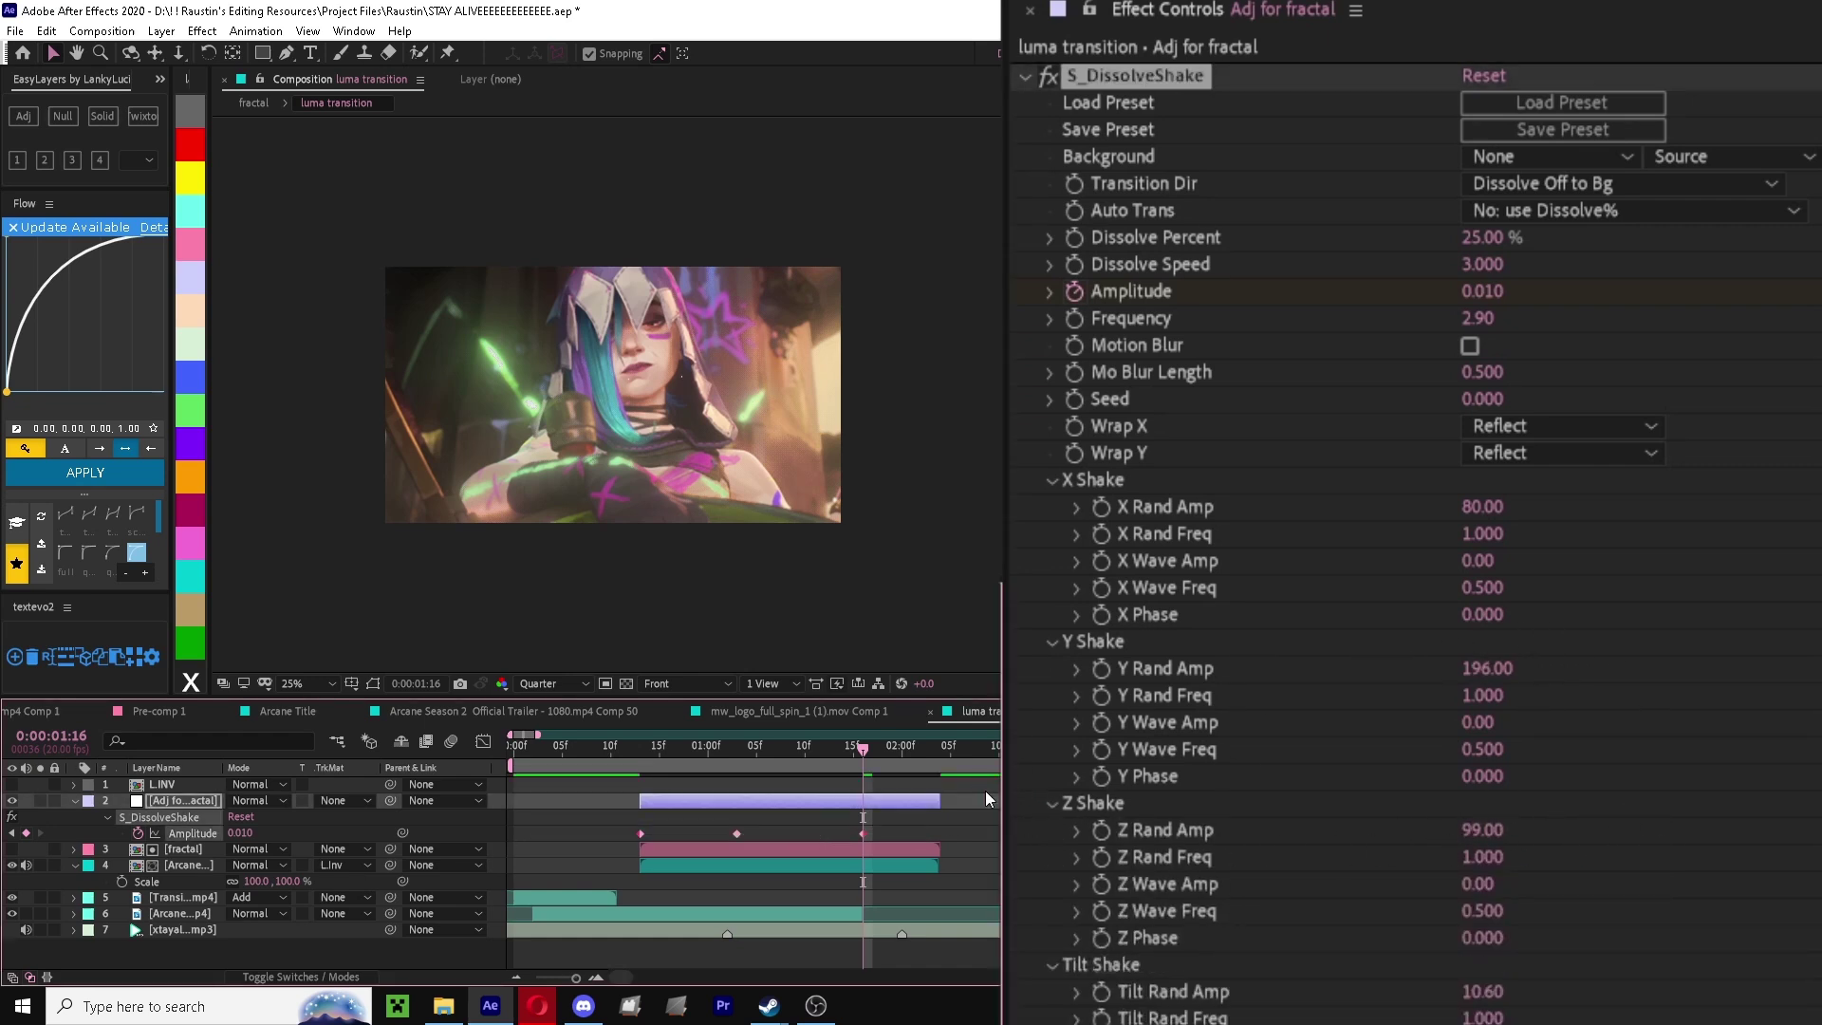
key("F9")
left_click_drag(870, 746, 724, 834)
left_click(744, 822)
- Show Amplitude as a value graph and extend the curve handles into a smooth peak falling off after 0:00:01:02
left_click(483, 741)
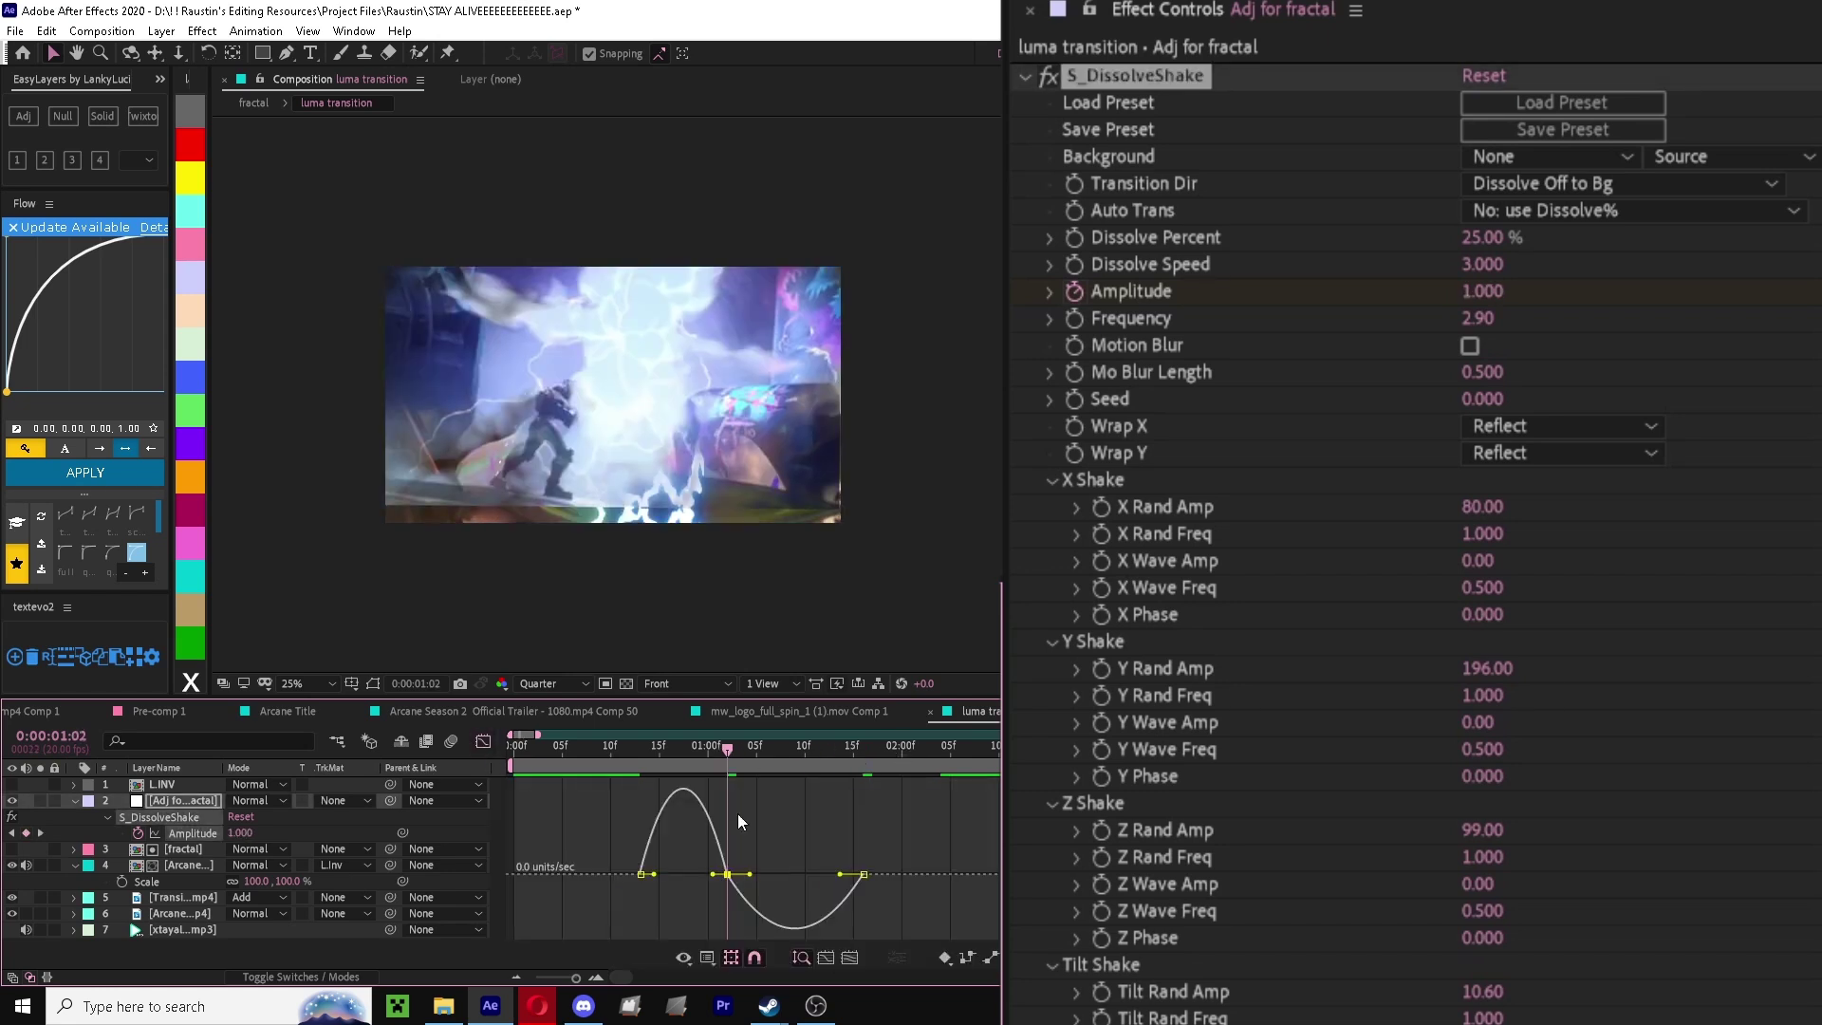
right_click(755, 854)
left_click(816, 669)
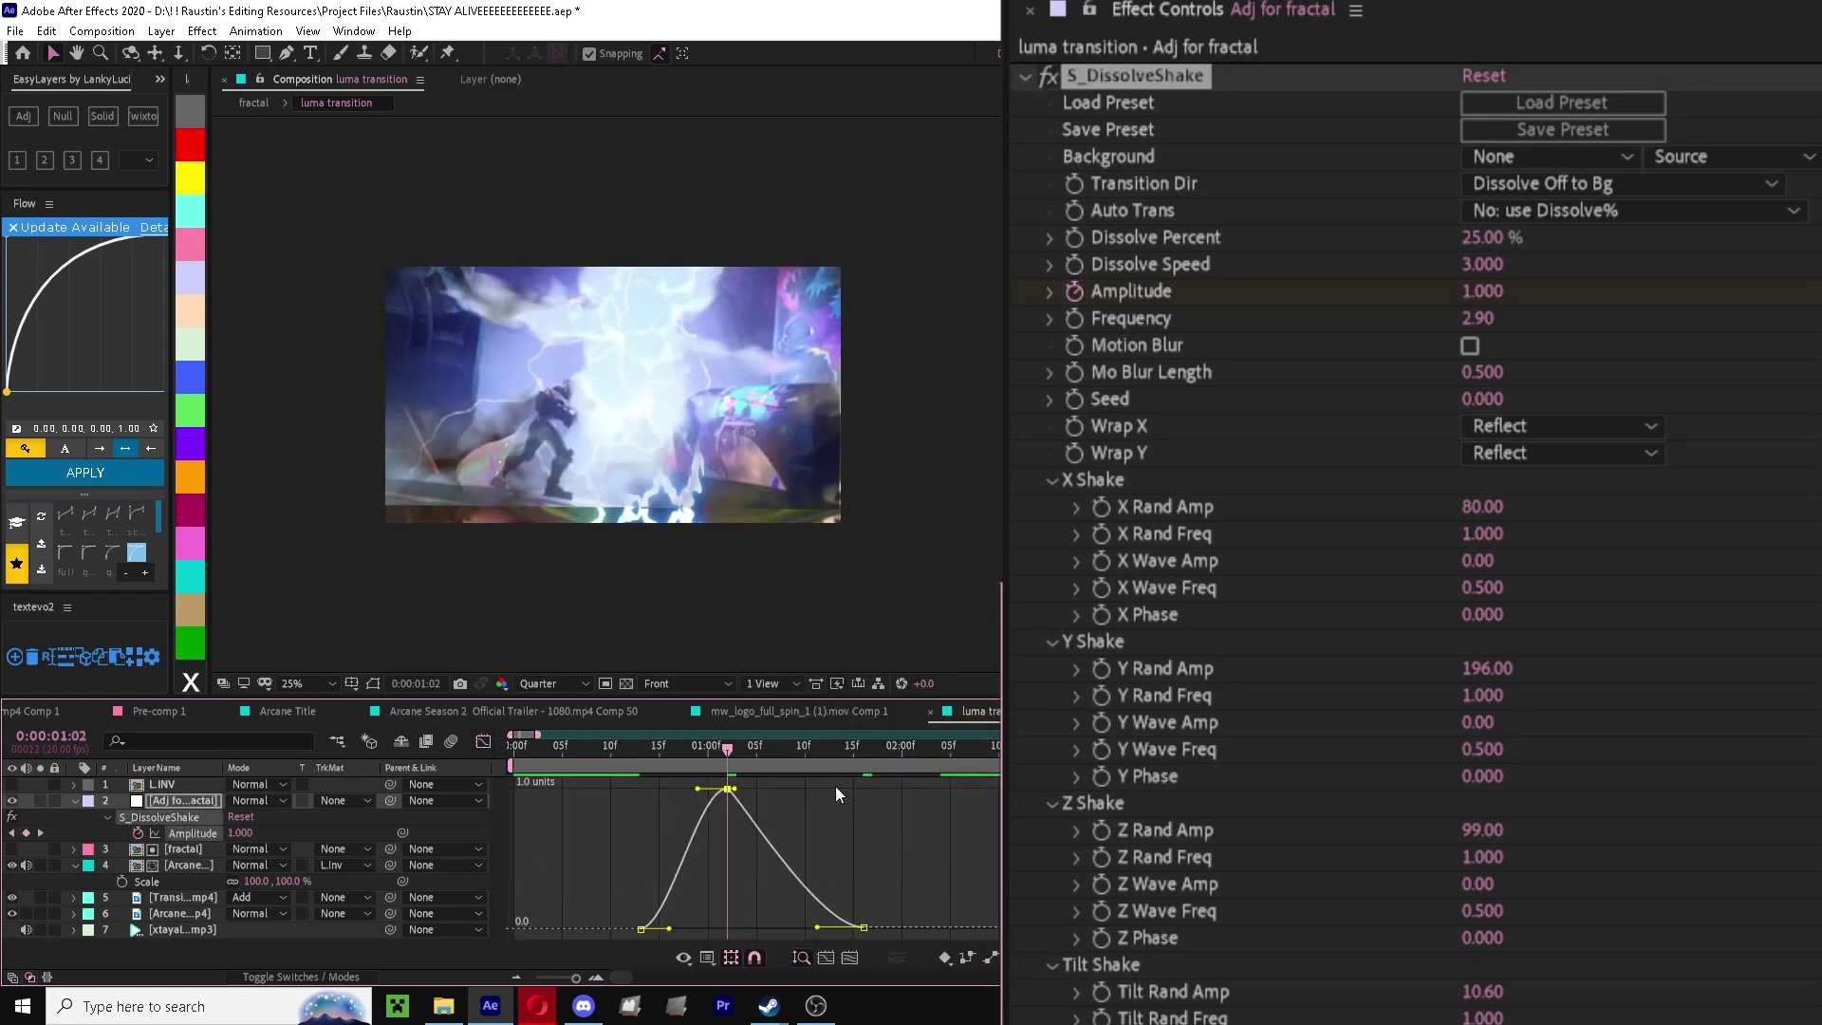
right_click(789, 821)
left_click(737, 791)
left_click_drag(735, 789, 766, 790)
left_click_drag(816, 927, 712, 927)
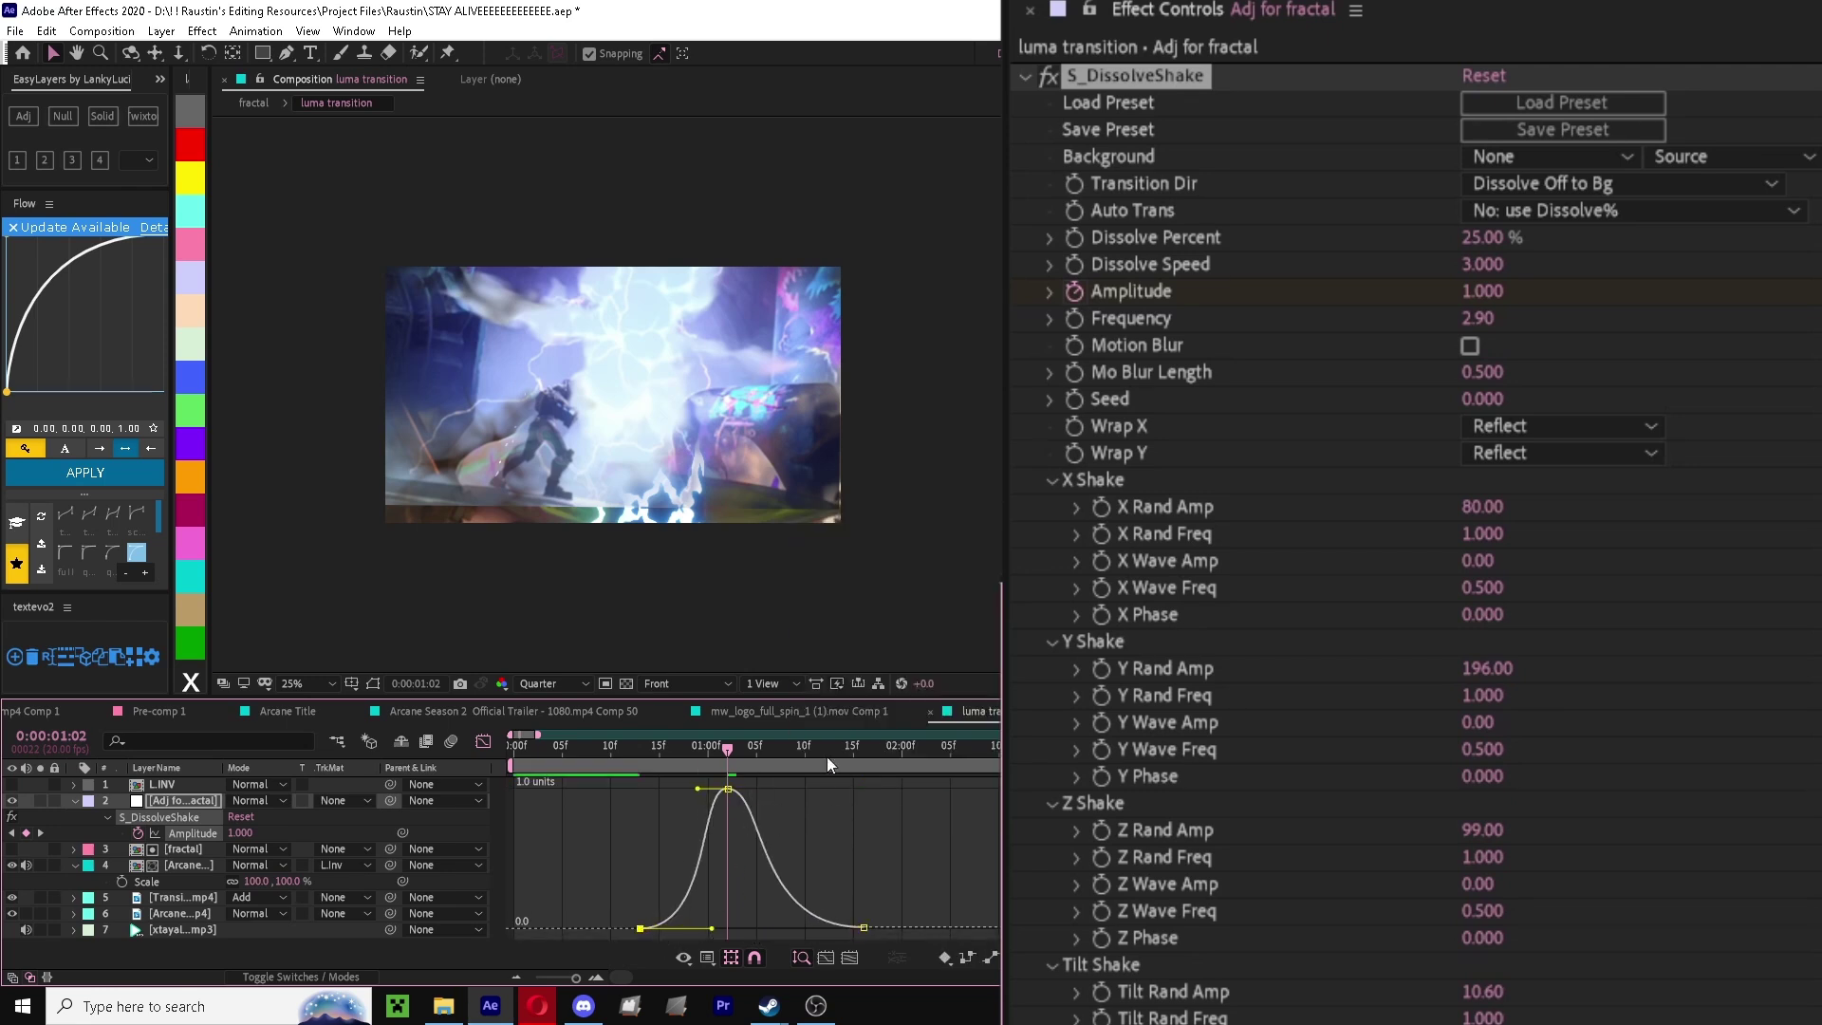
- Scrub and play the shake through the transition, leaving the graph view for the keyframe view
left_click_drag(721, 750, 620, 755)
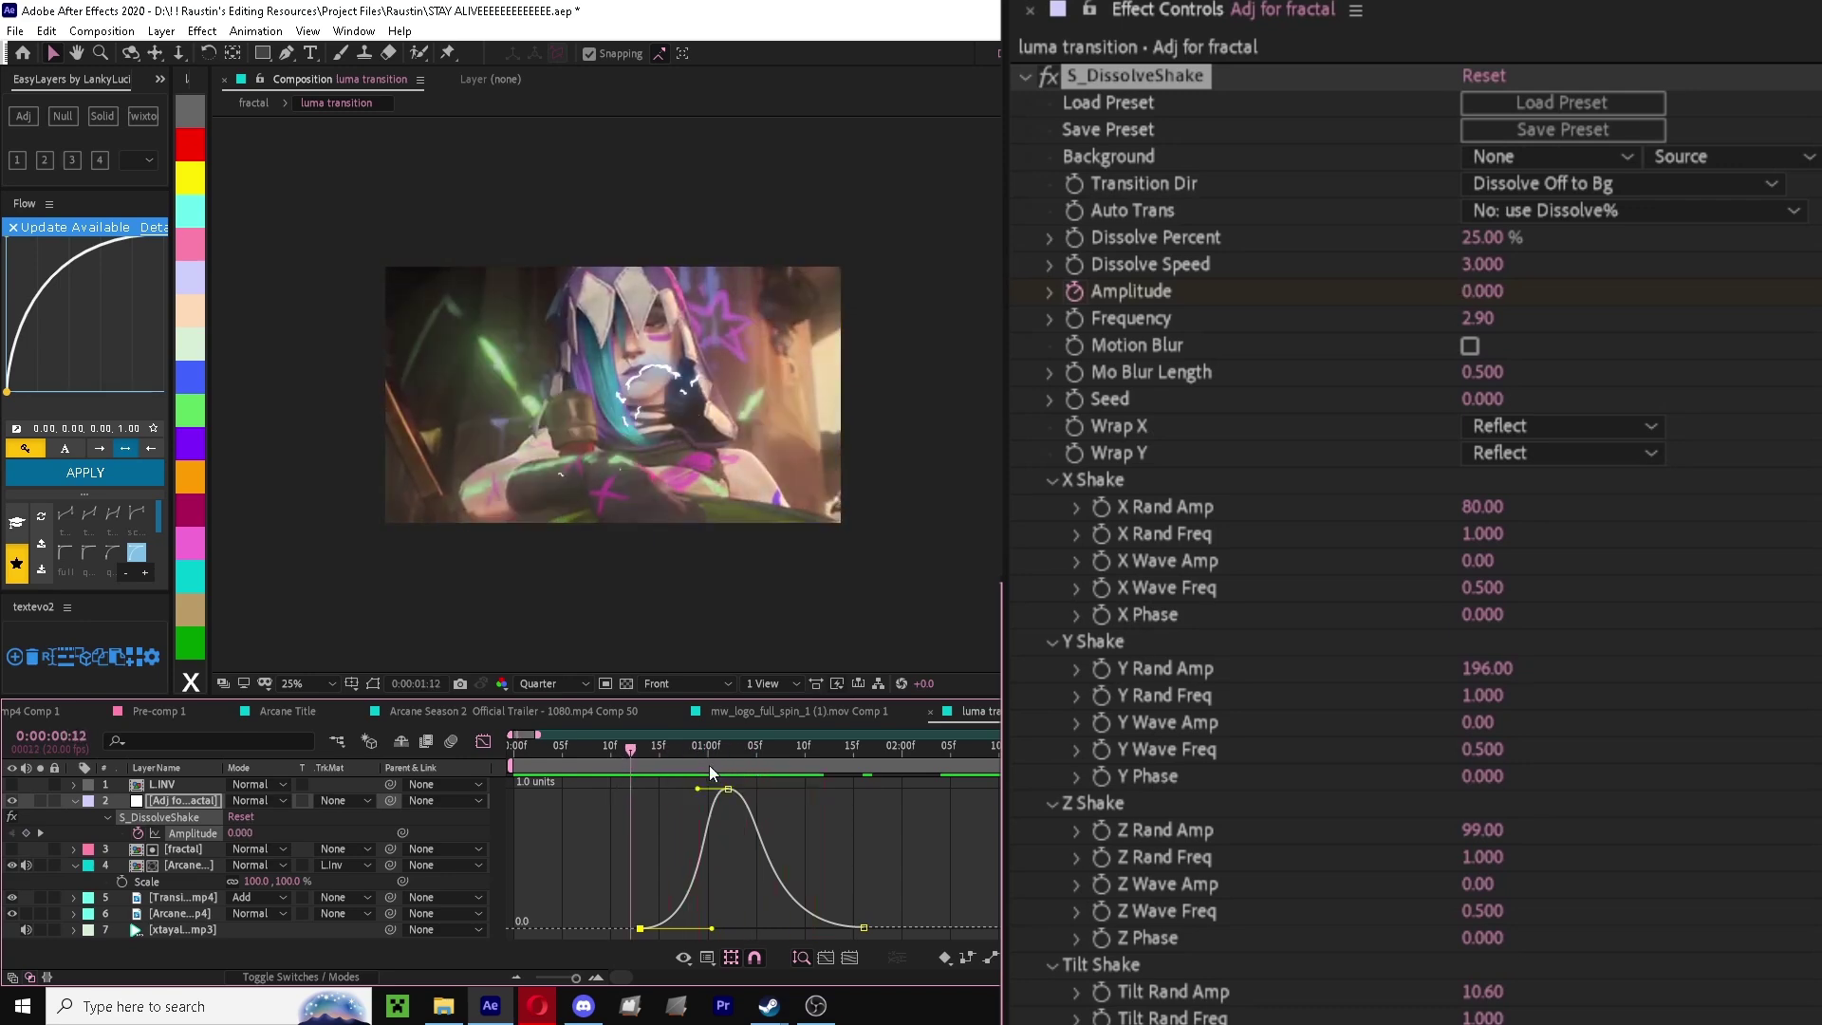
left_click(659, 750)
left_click(483, 741)
left_click(601, 746)
key("space")
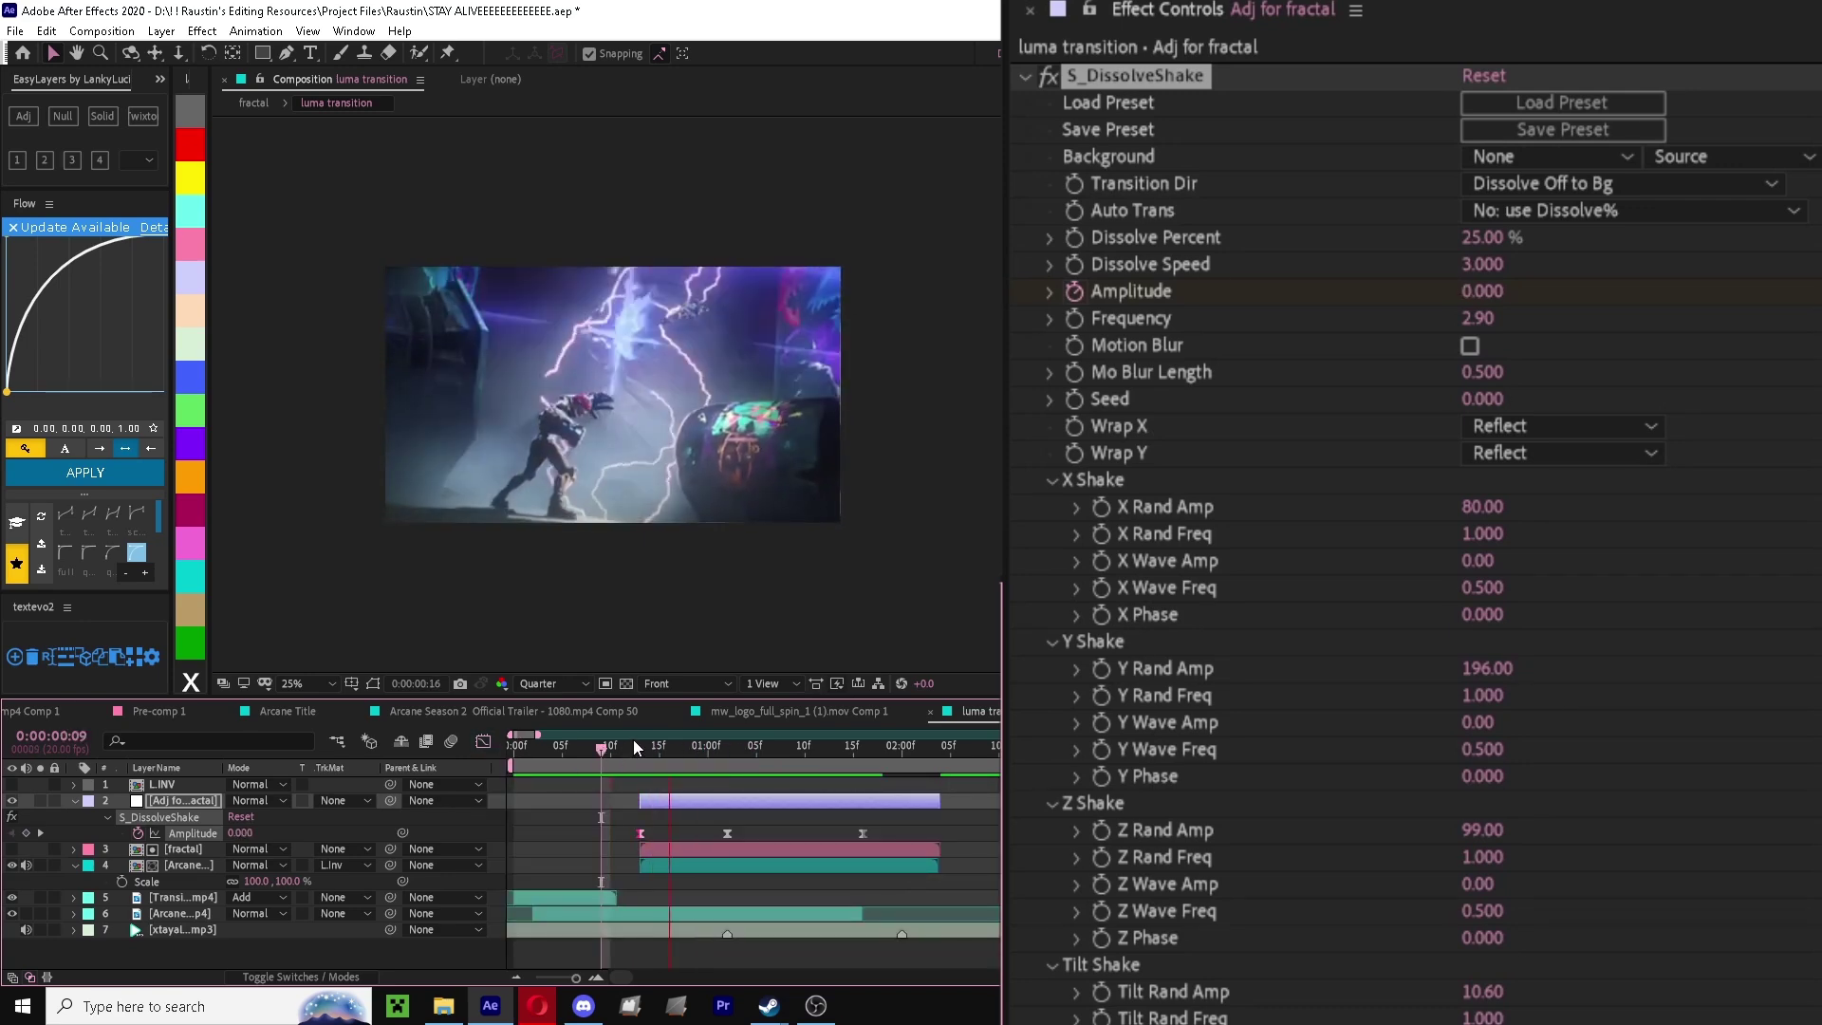
left_click(642, 748)
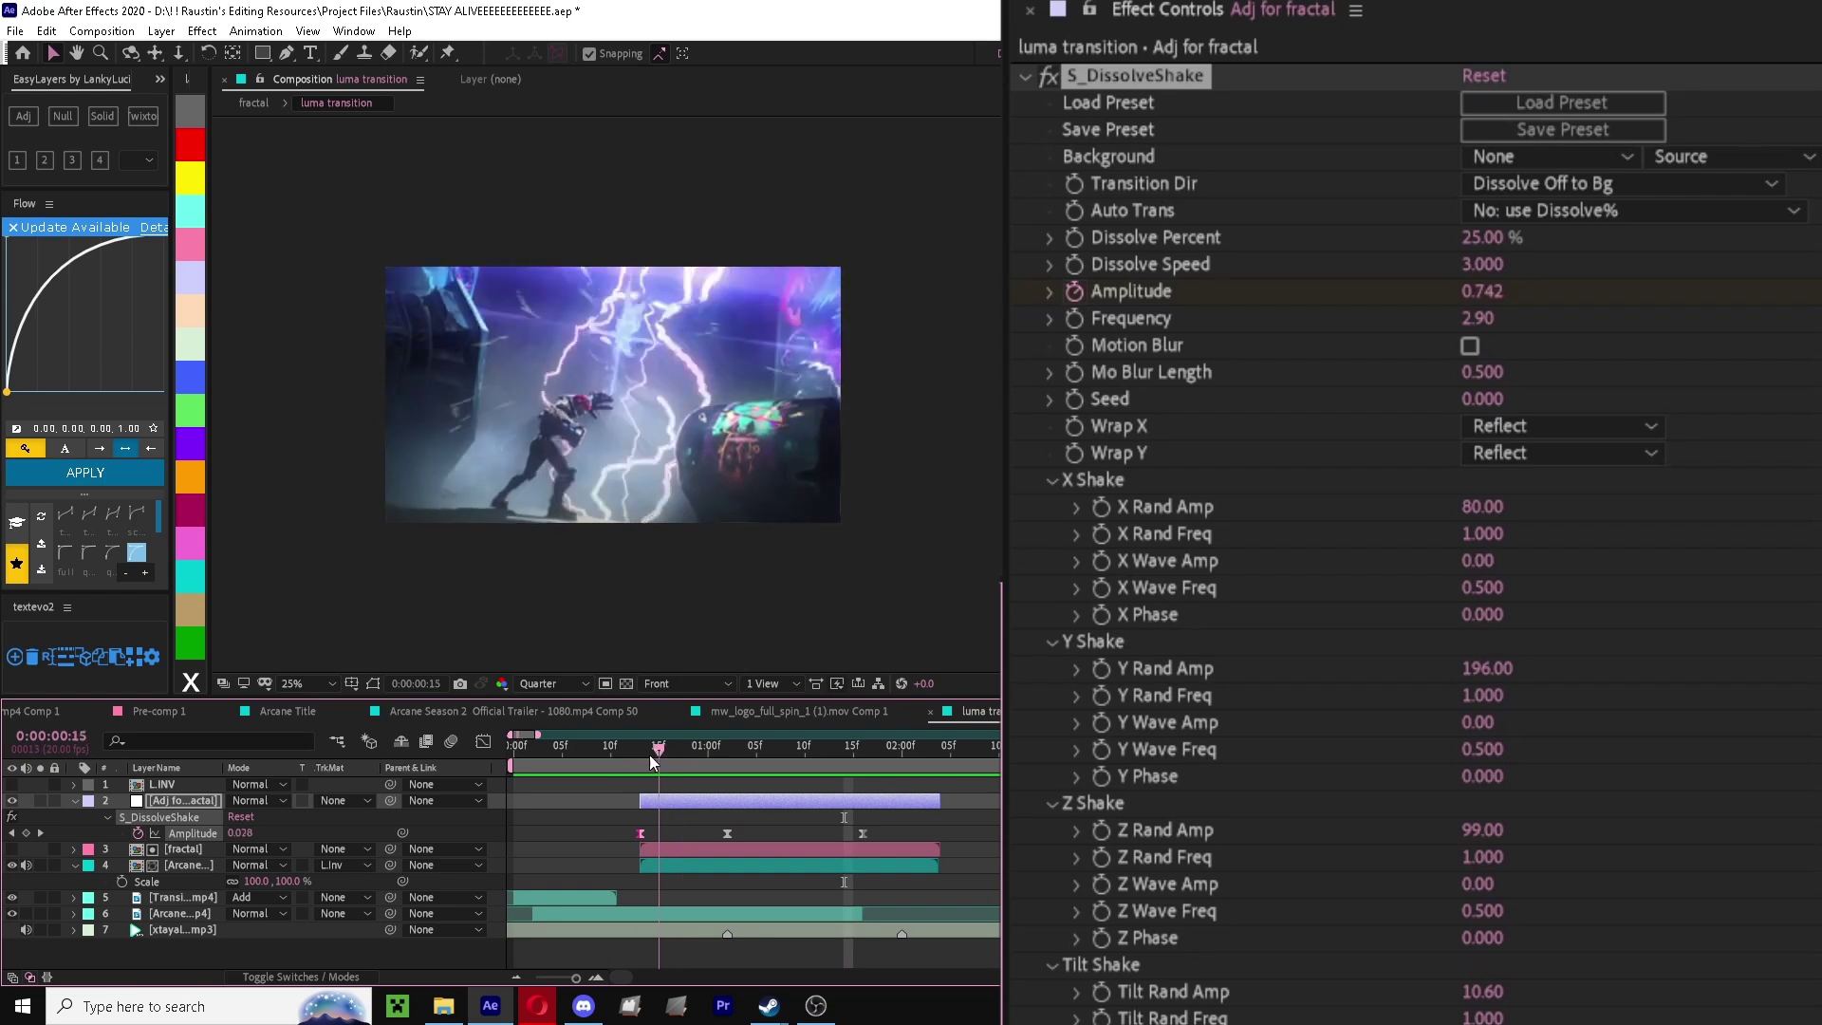
- Add a null layer spanning the fractal layer at 0:00:00:13 and parent the fractal layer to it
left_click(717, 848)
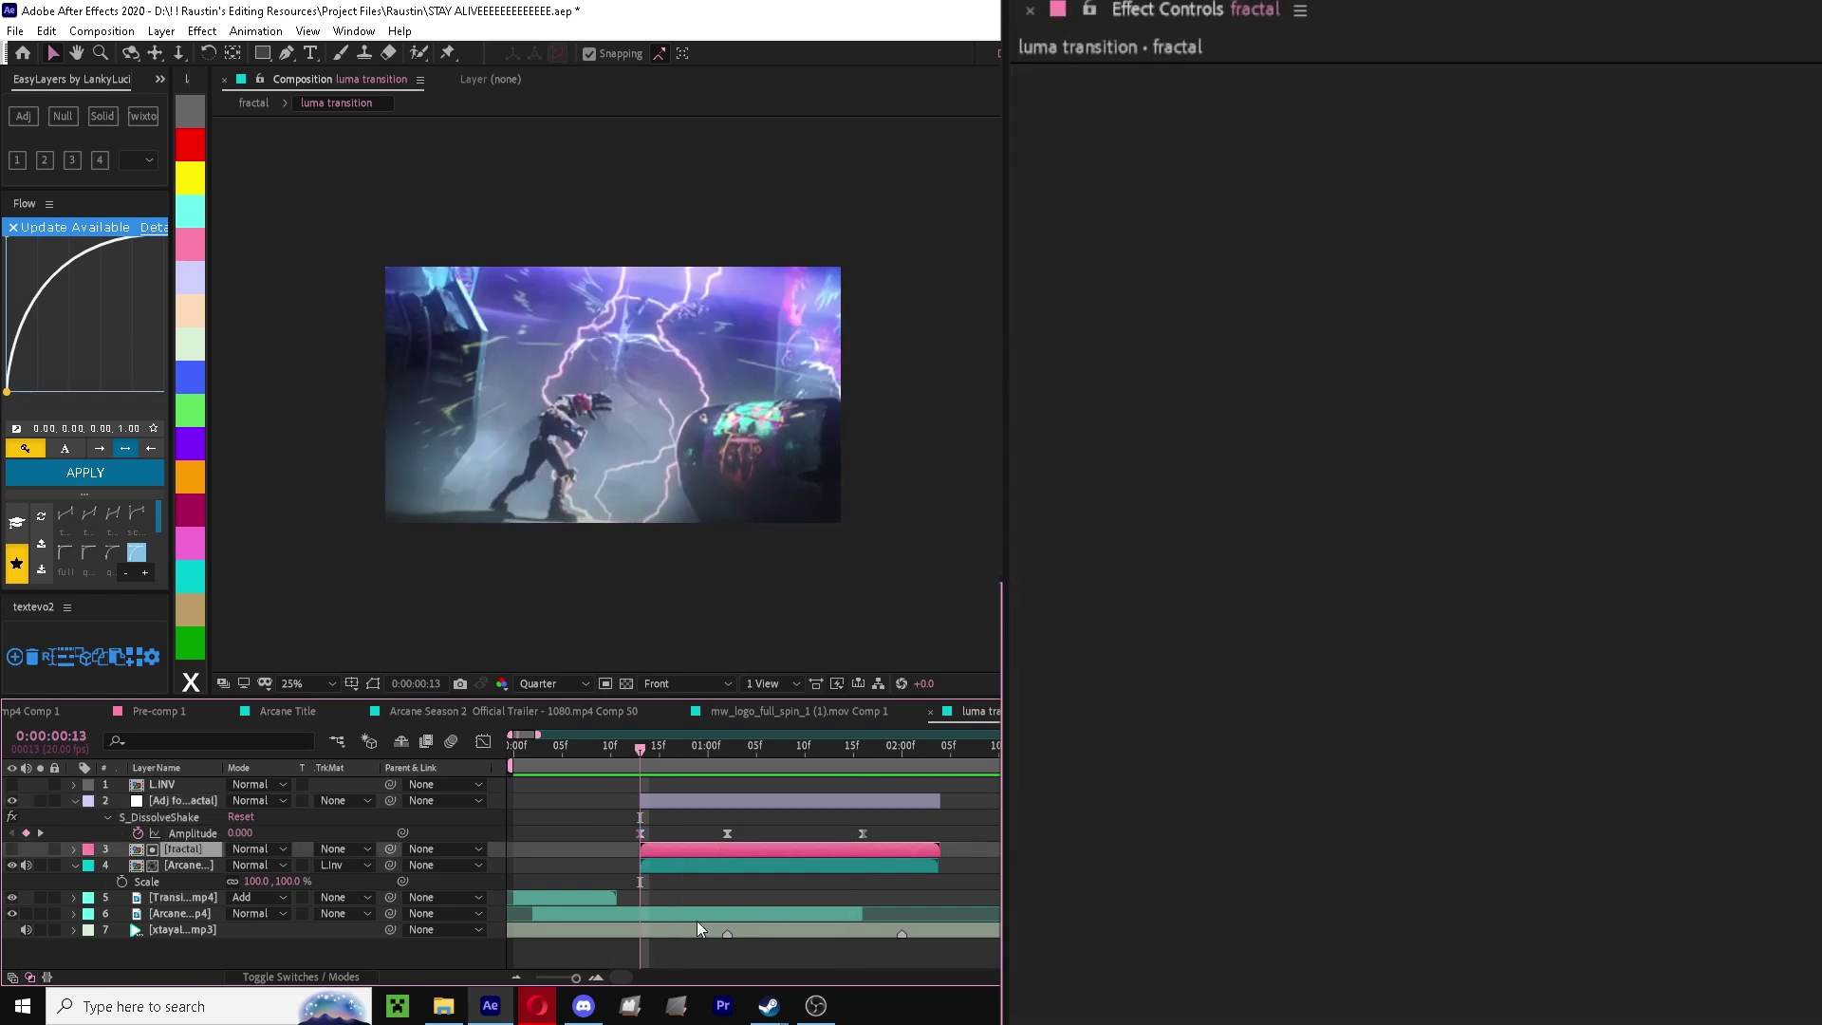
left_click(76, 121)
left_click(74, 124)
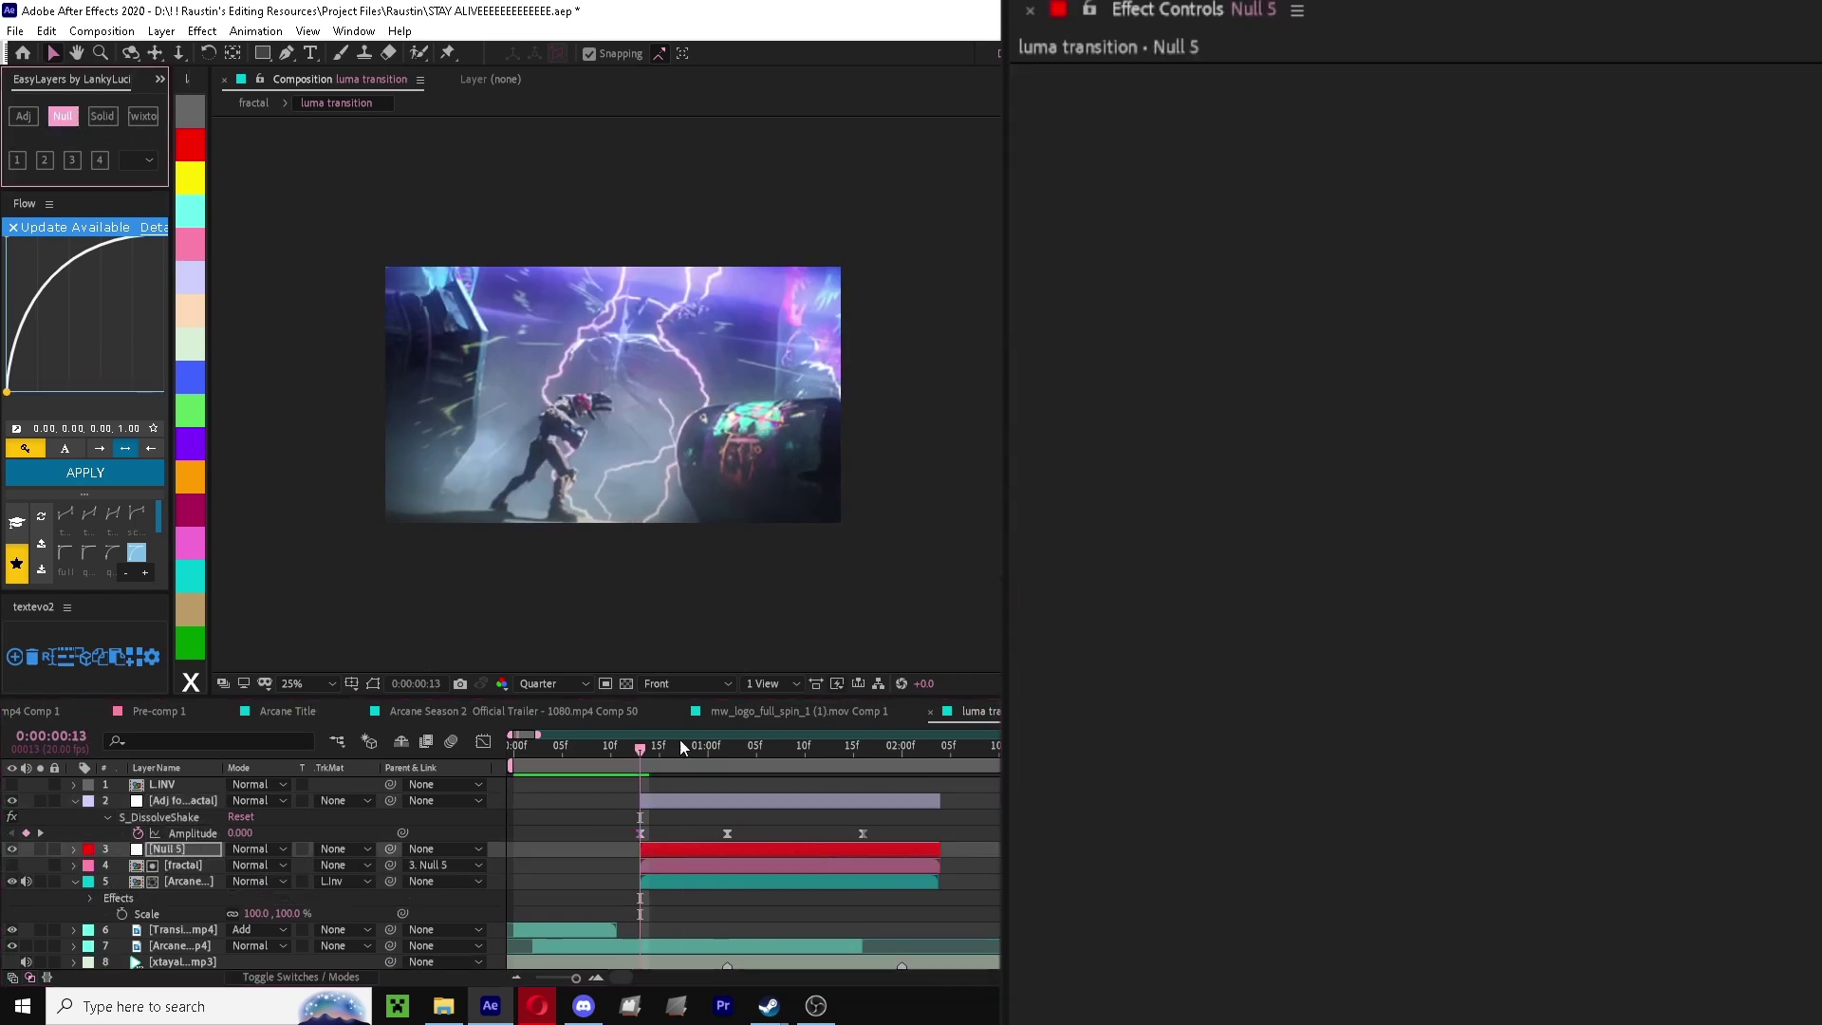
- Parent both the matted upper Arcane clip and the lower Arcane clip to the new null
left_click(665, 865)
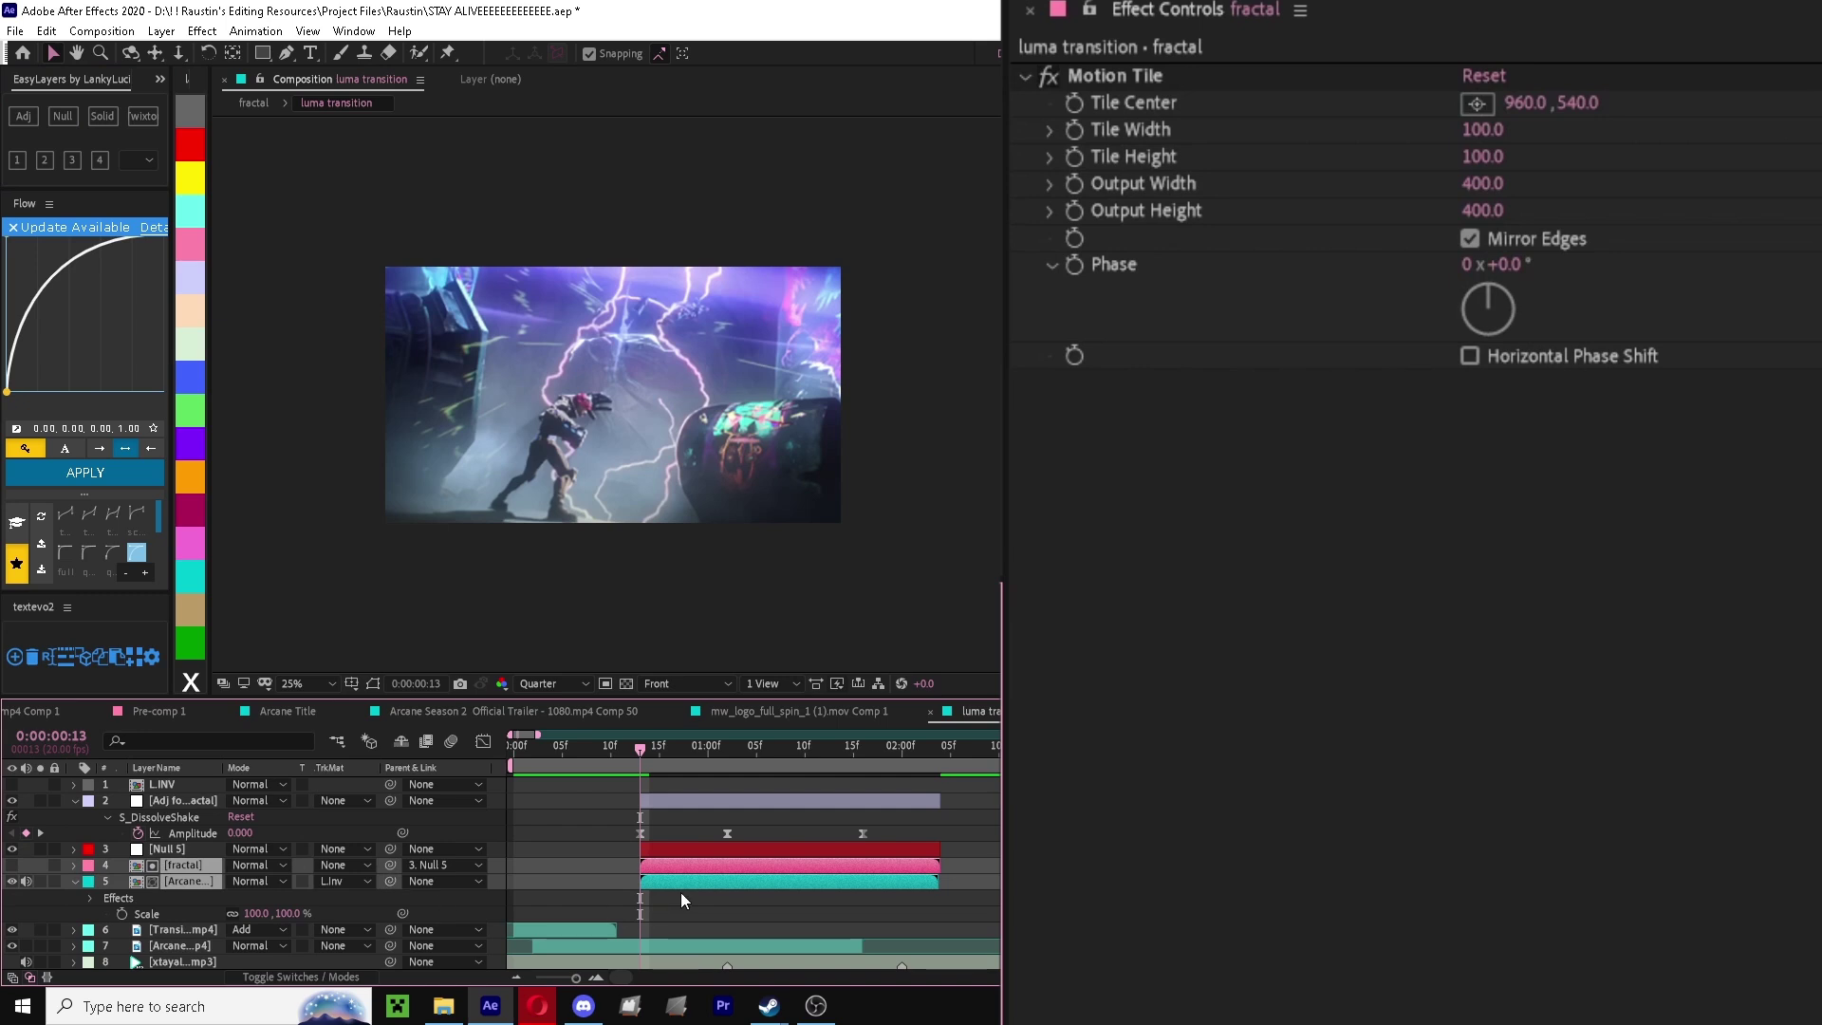
left_click(681, 901)
left_click(669, 881)
left_click_drag(390, 881, 190, 849)
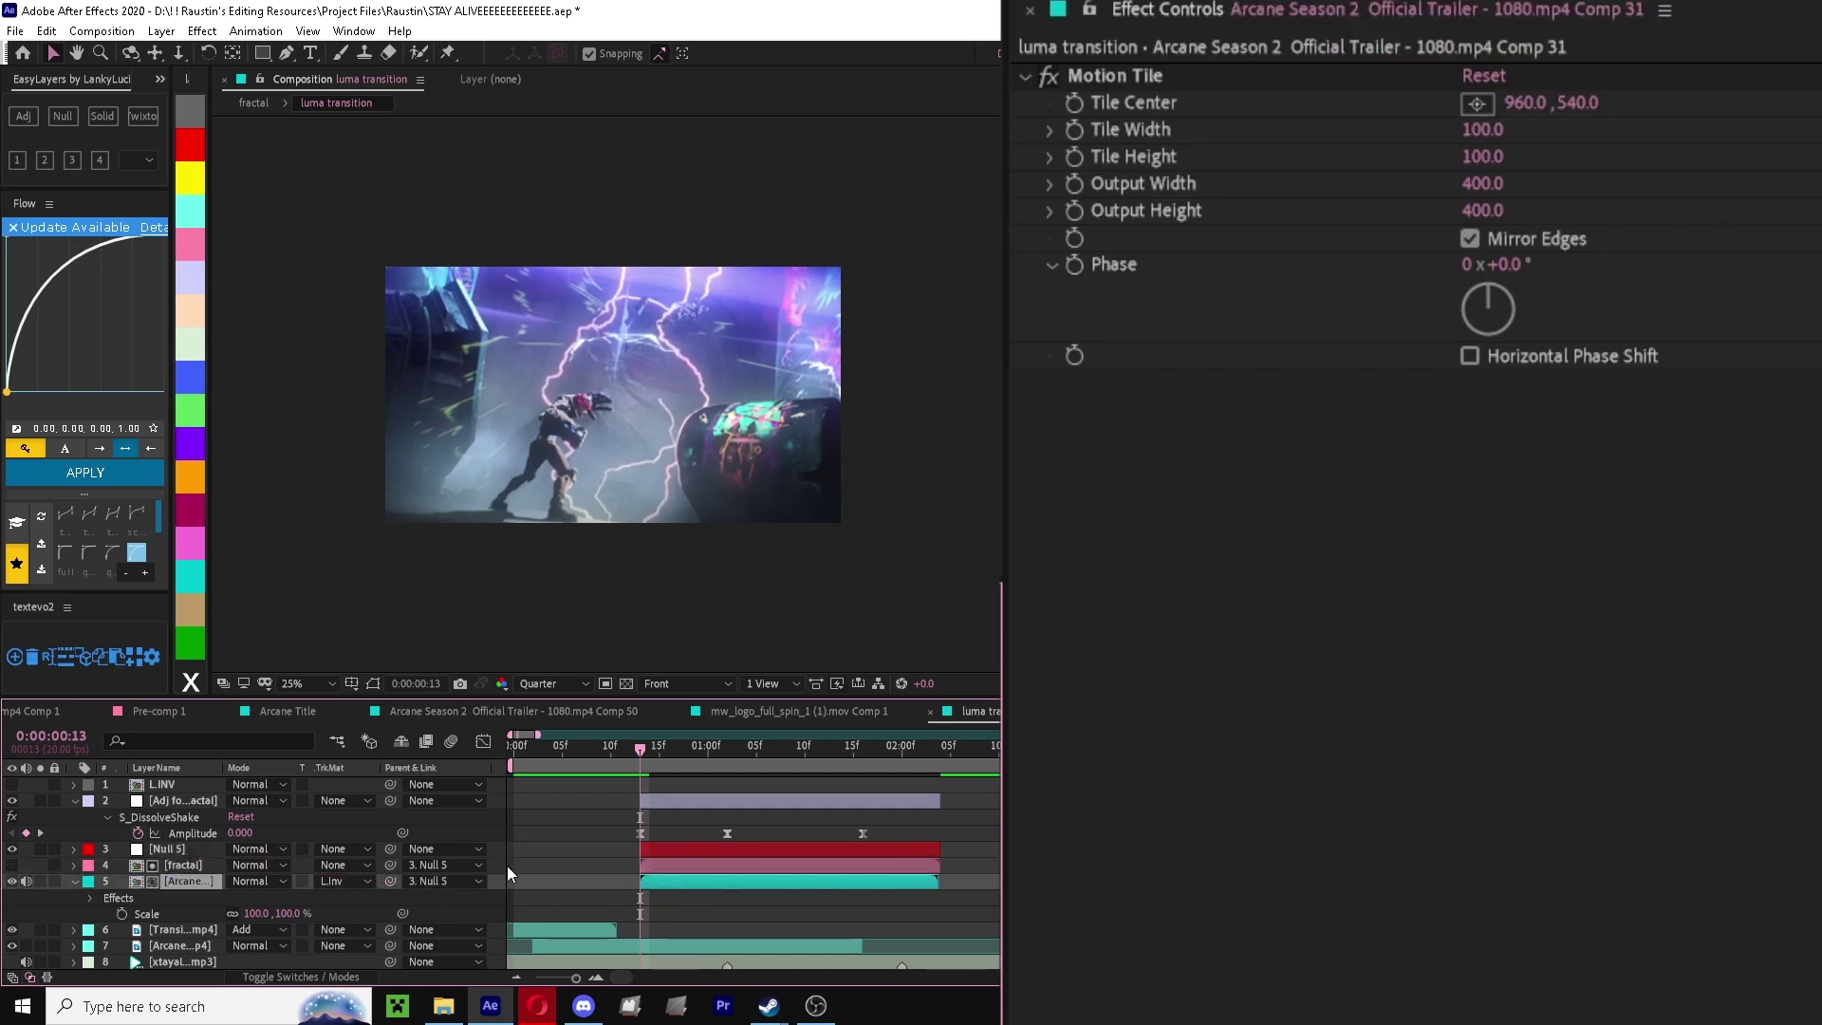
left_click(702, 944)
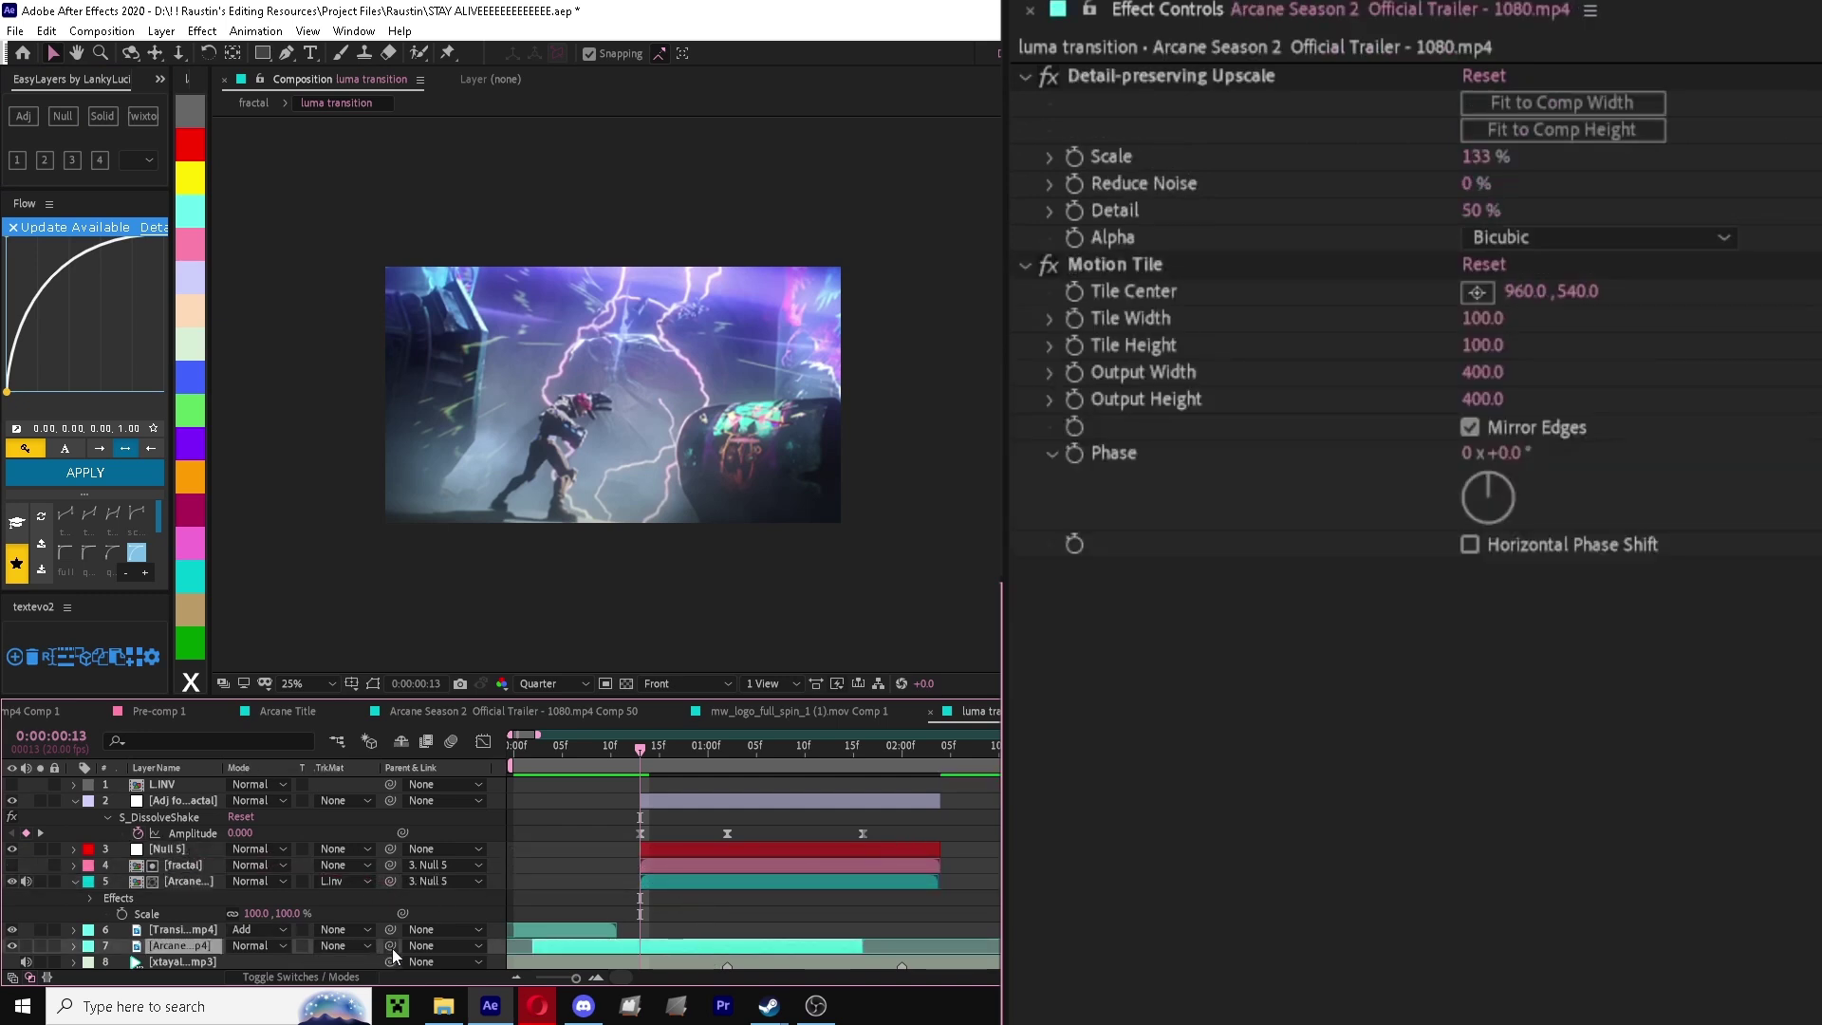
left_click_drag(391, 946, 186, 847)
- Keyframe the null at 0:00:01:11 with a scale of 139% and a position of about 852, 748
left_click(667, 864)
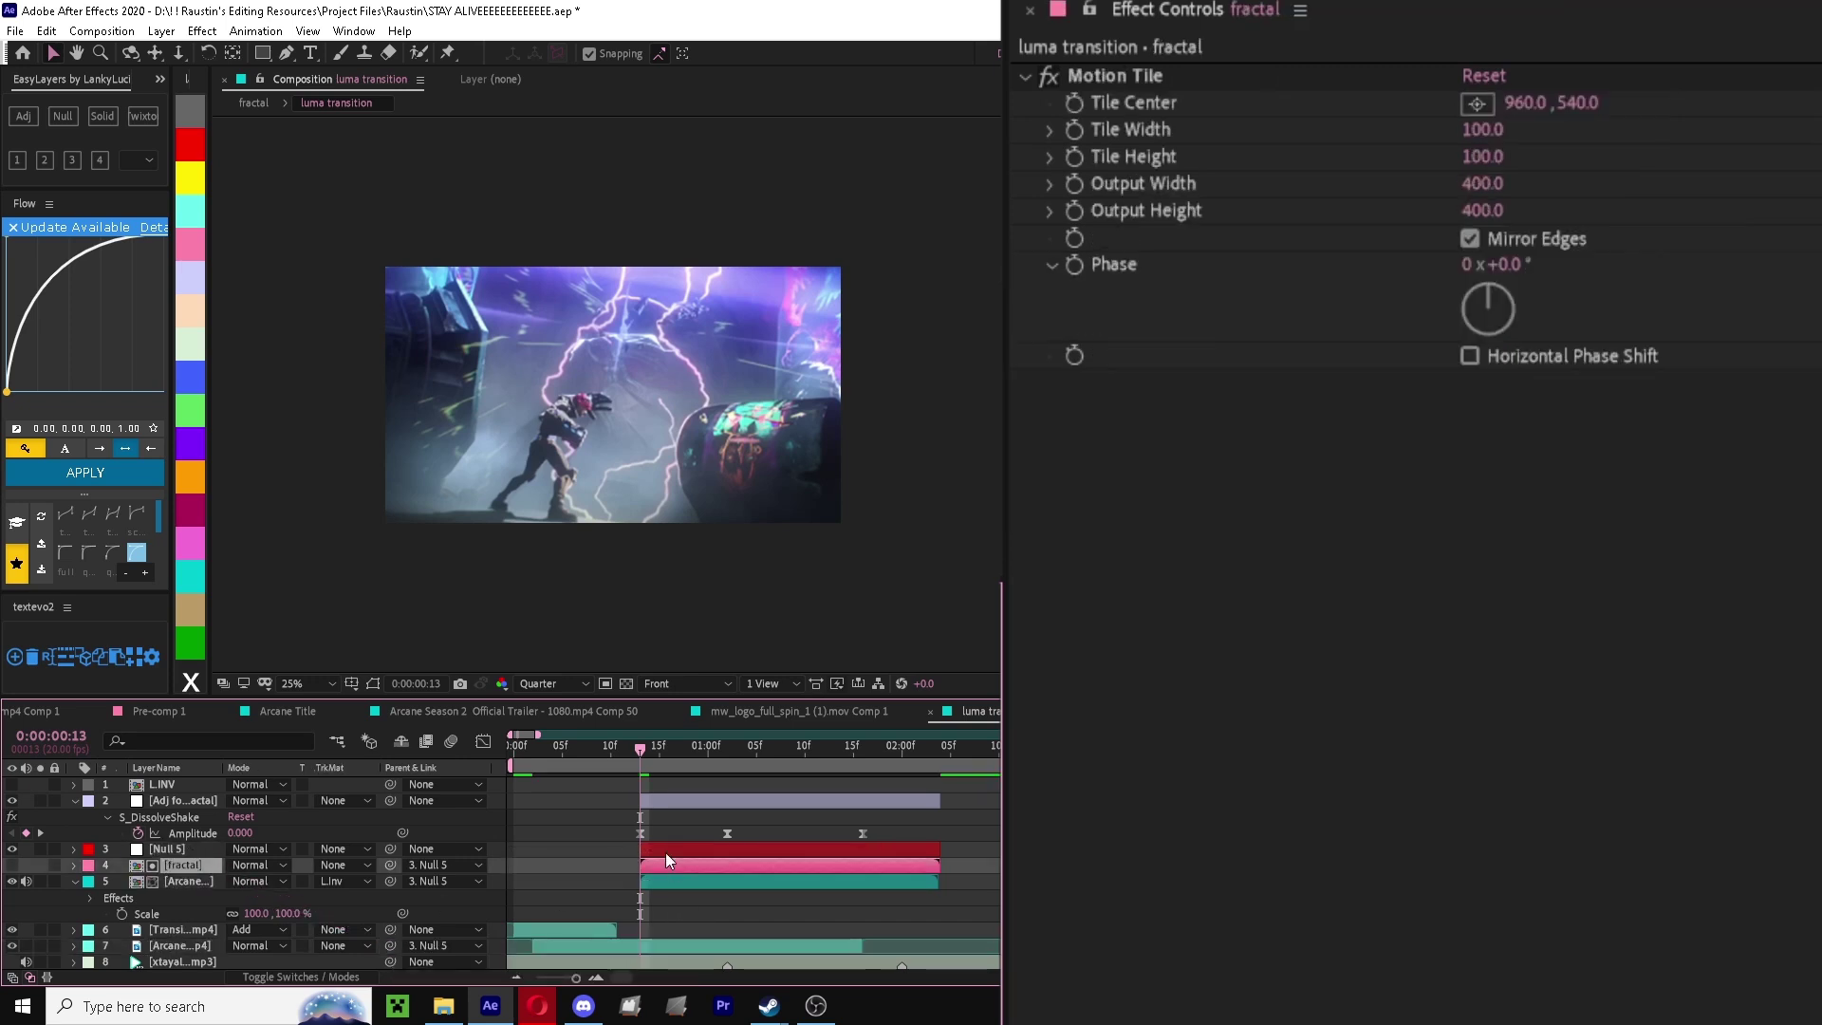
left_click(664, 850)
key("s")
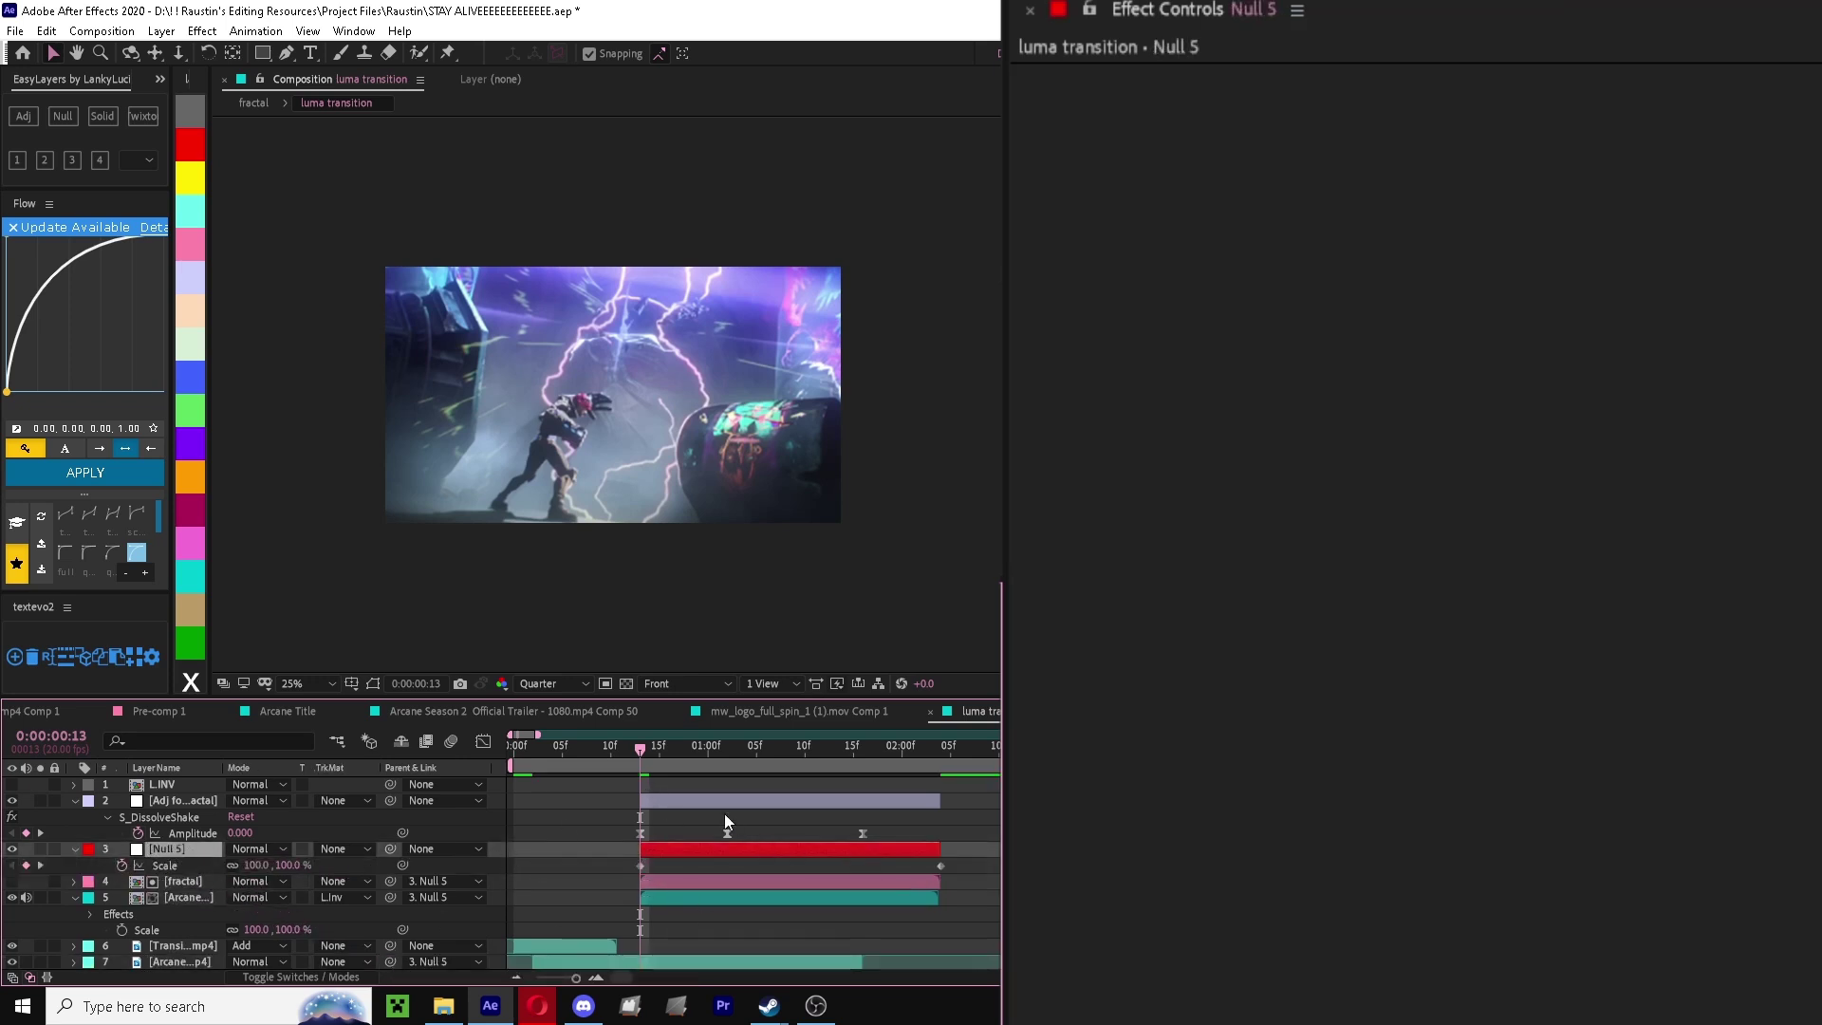
left_click_drag(643, 754, 815, 806)
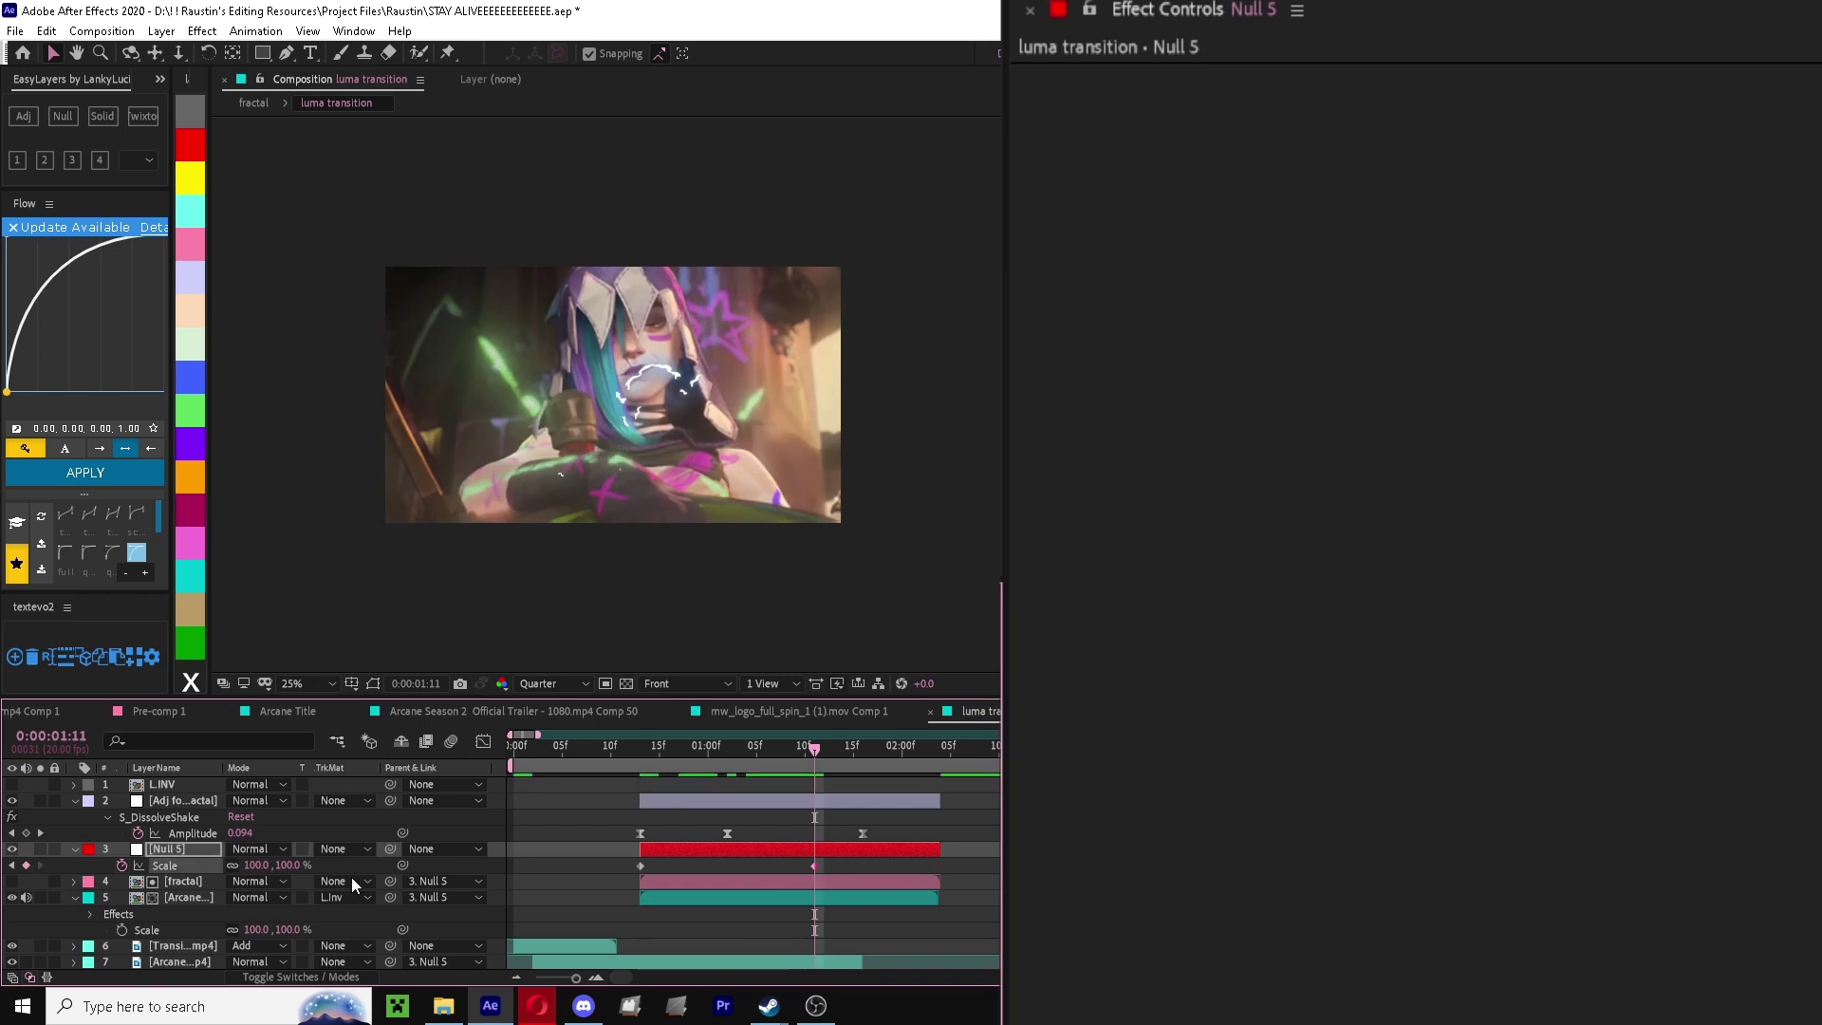
key("s")
key("s")
left_click_drag(254, 882, 296, 893)
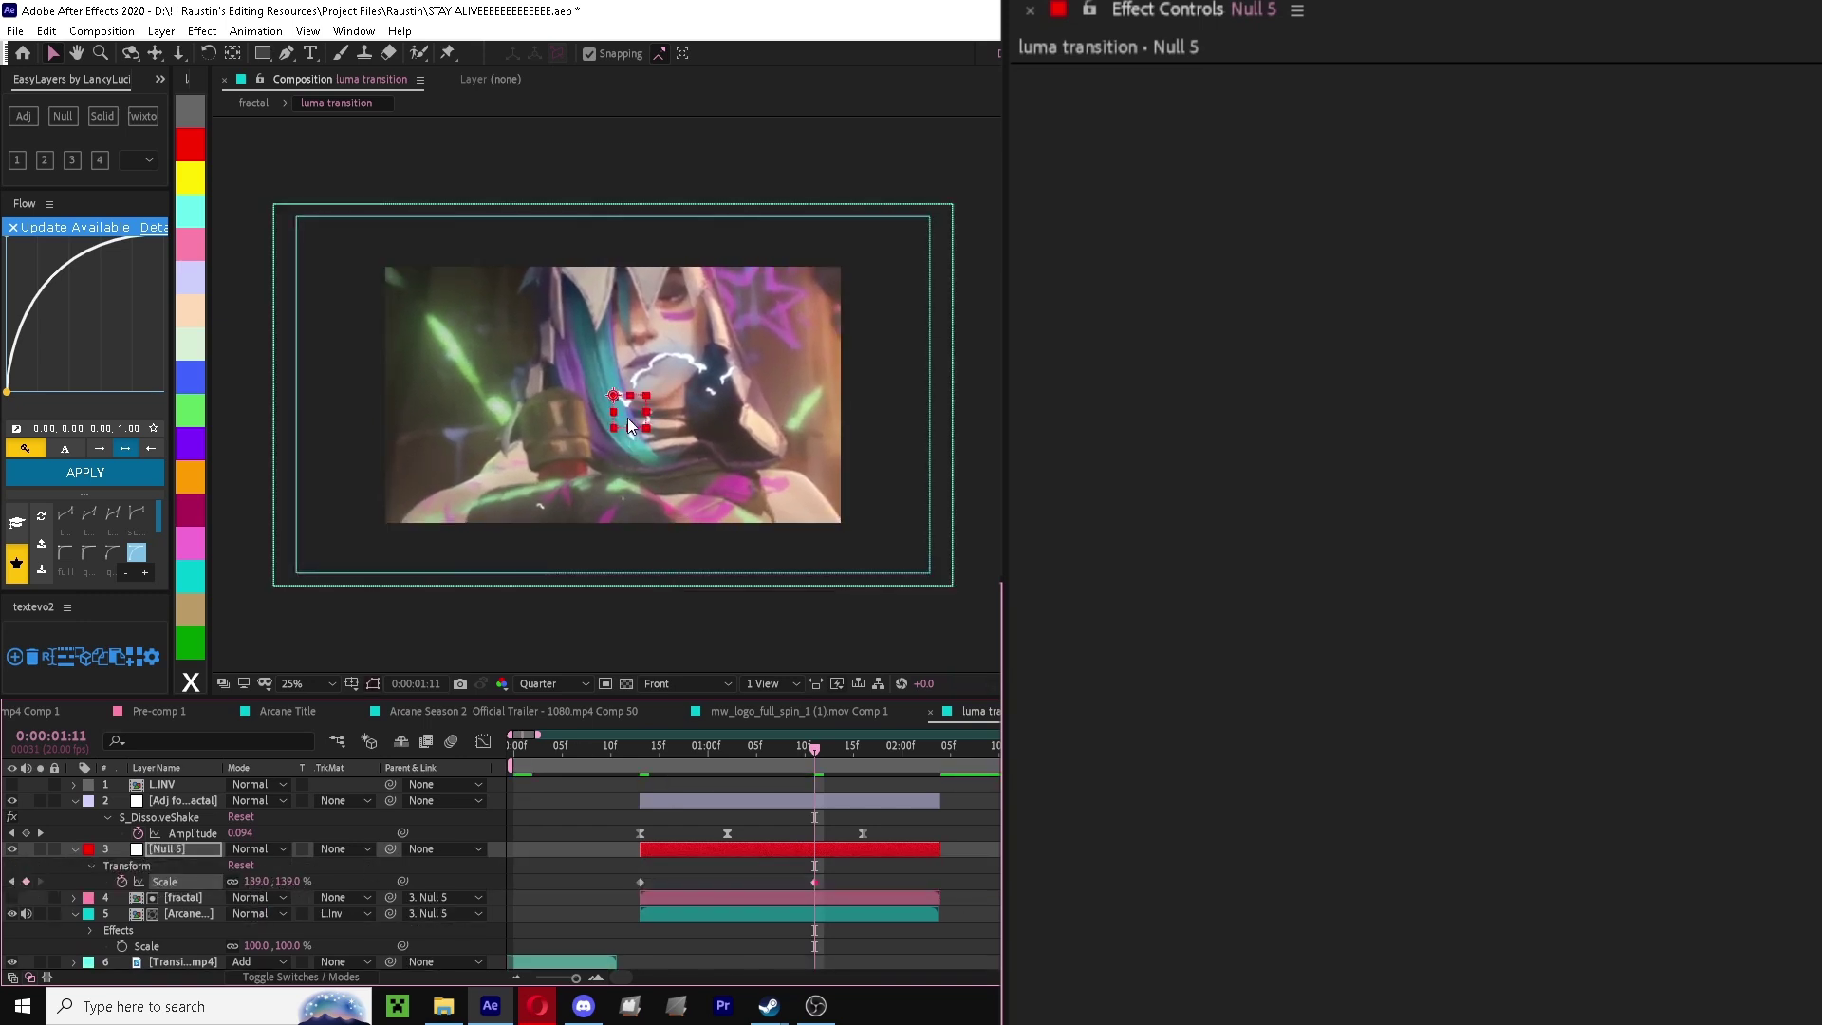
left_click_drag(621, 428, 603, 468)
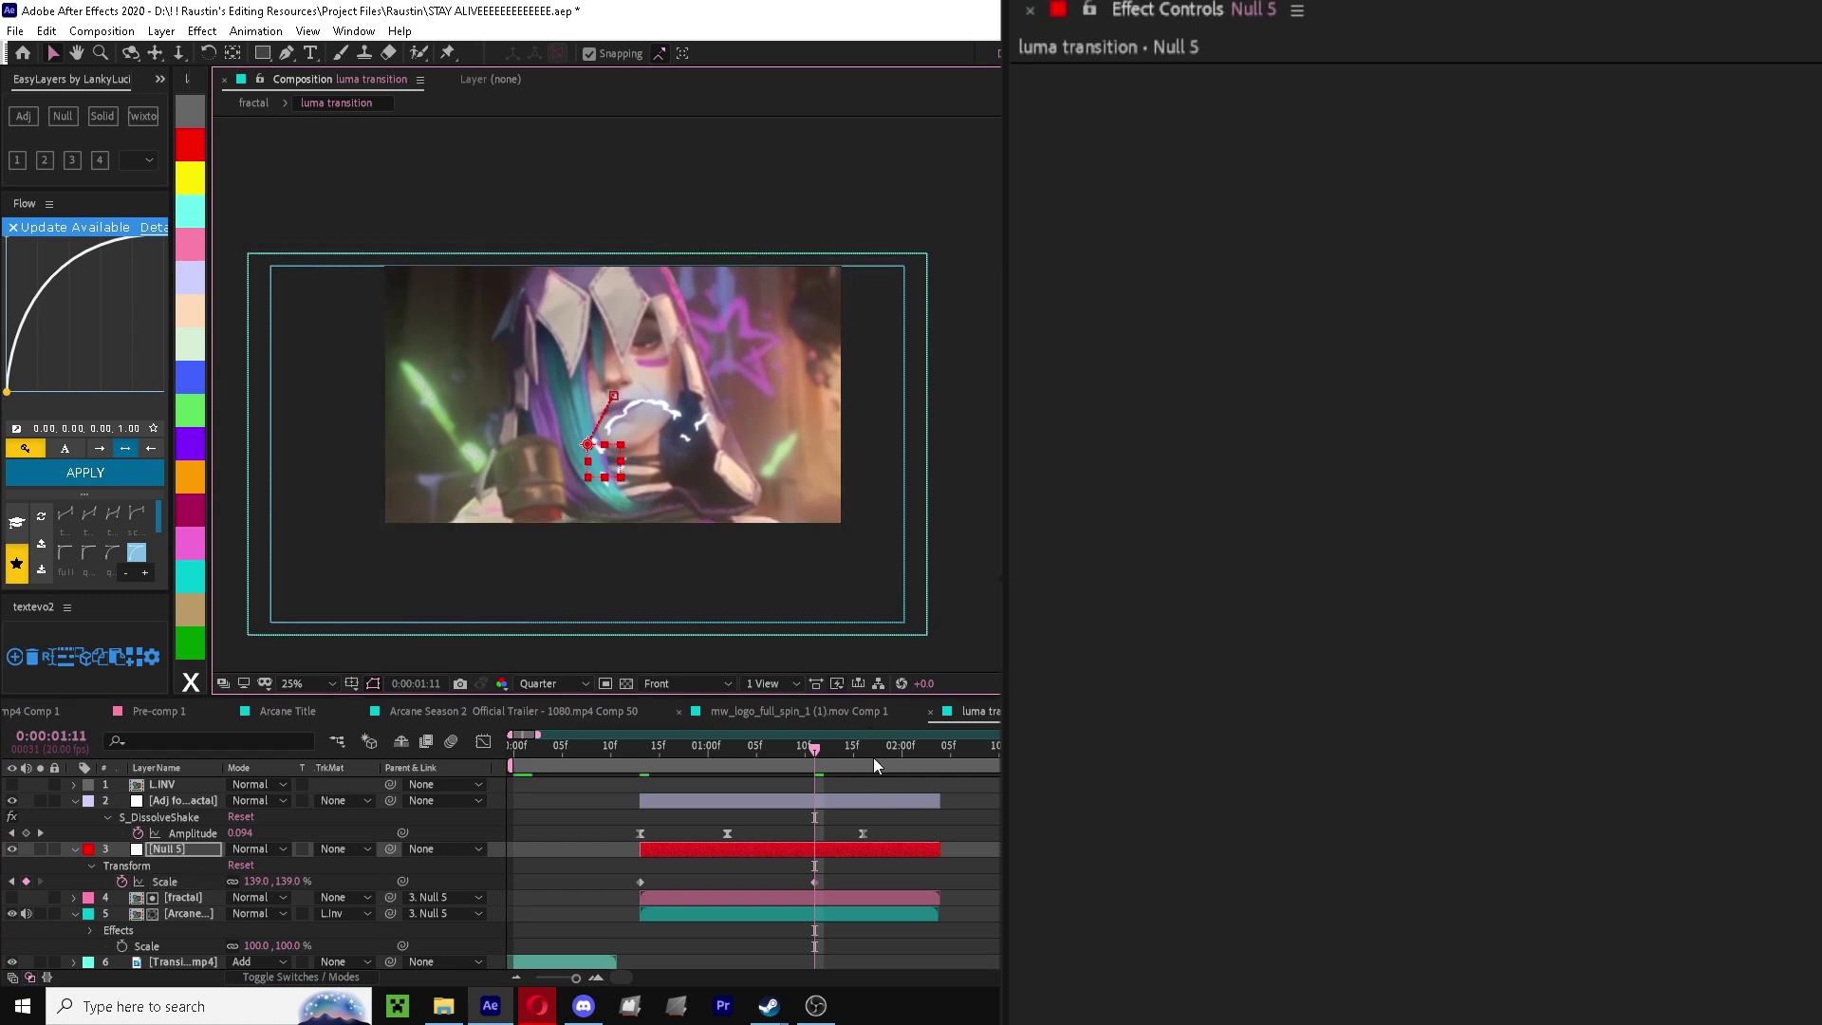
- Delete the null's position and rotation keyframes at its layer end and easy-ease its remaining position and scale keyframes
key("u")
left_click(845, 863)
left_click_drag(899, 868, 1000, 952)
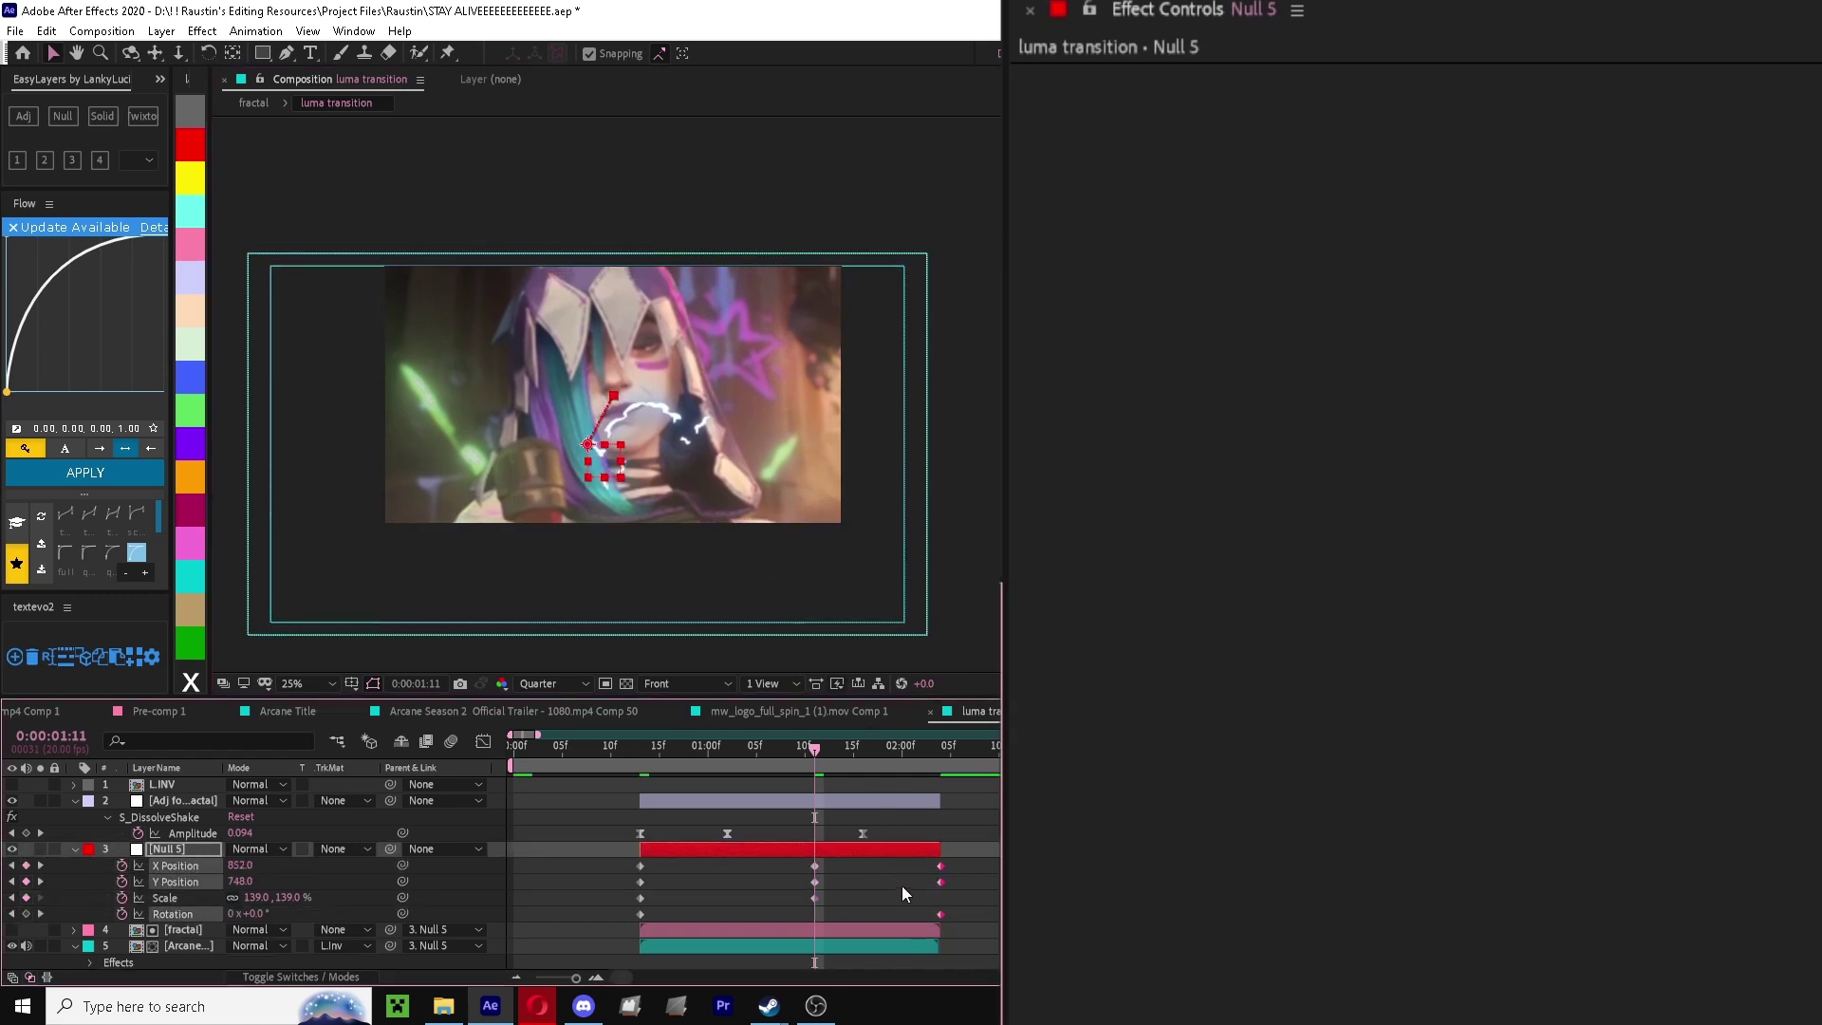
key("Delete")
left_click_drag(841, 858, 606, 901)
key("F9")
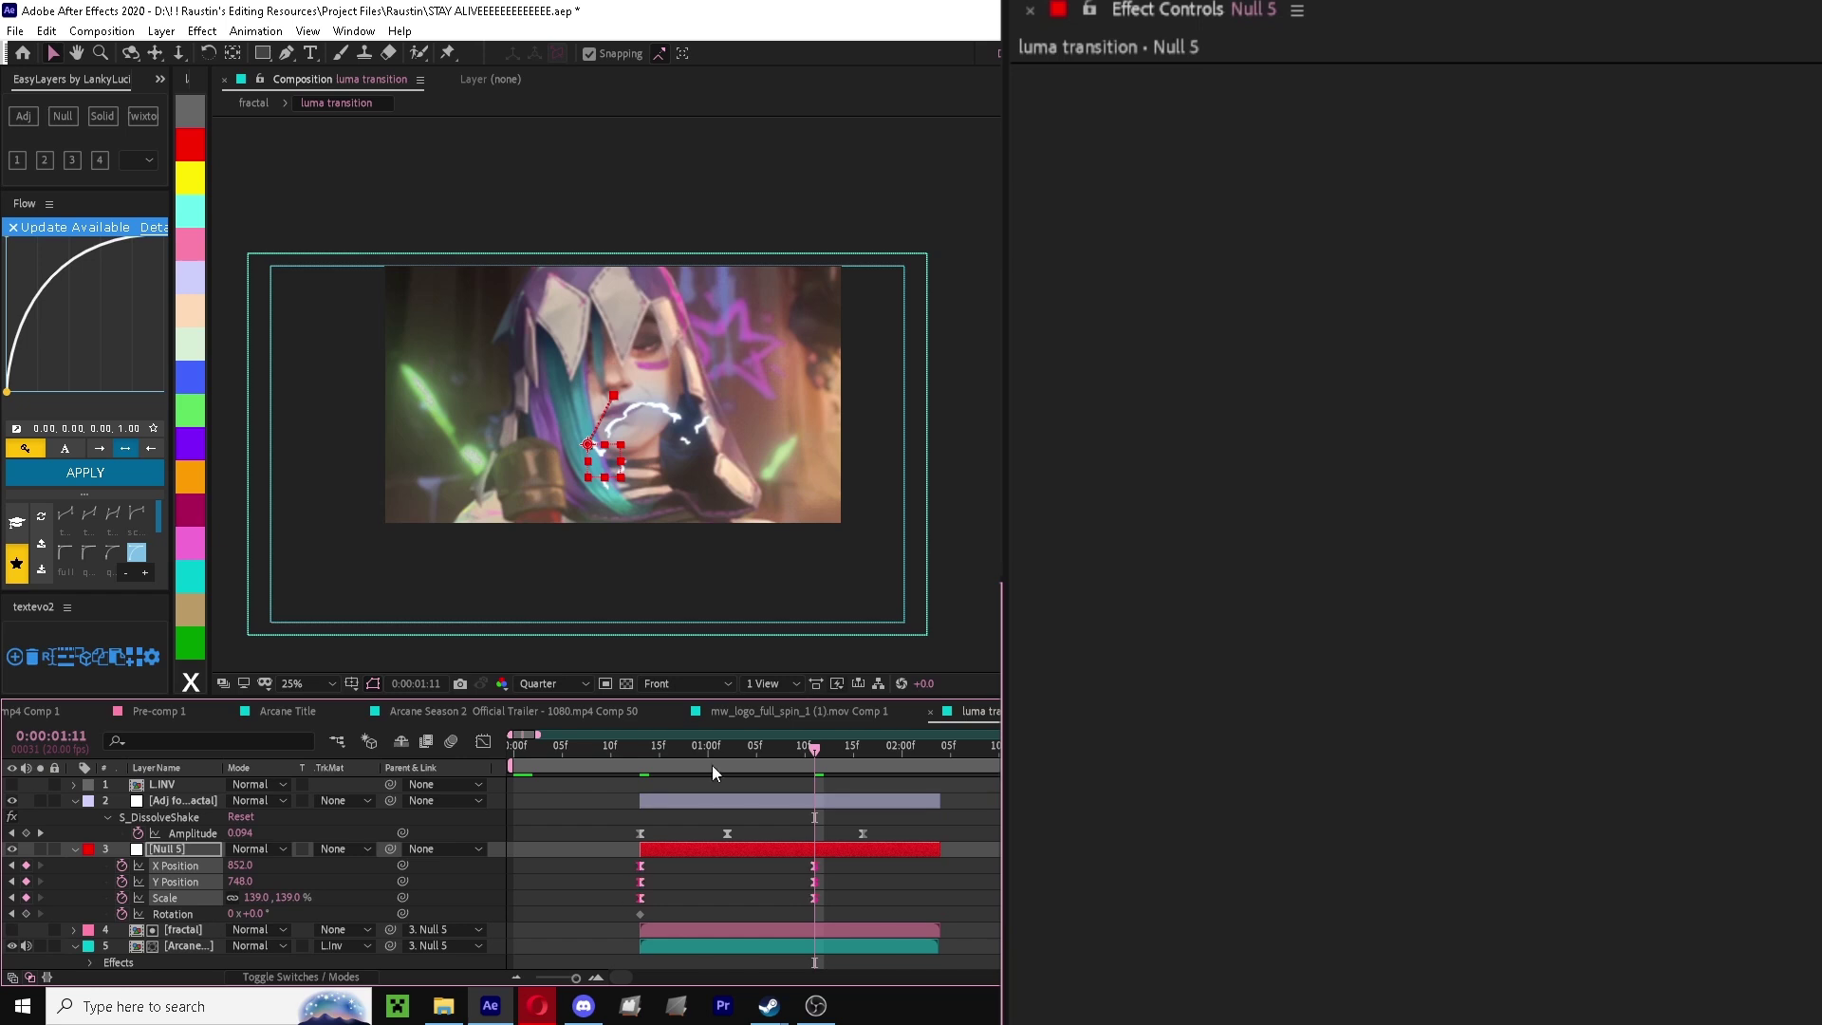
- Show the null's speed graph and pull the handles from both ends toward the 0:00:01:02 marker for a sharp central peak
left_click(727, 746)
left_click(483, 741)
right_click(857, 848)
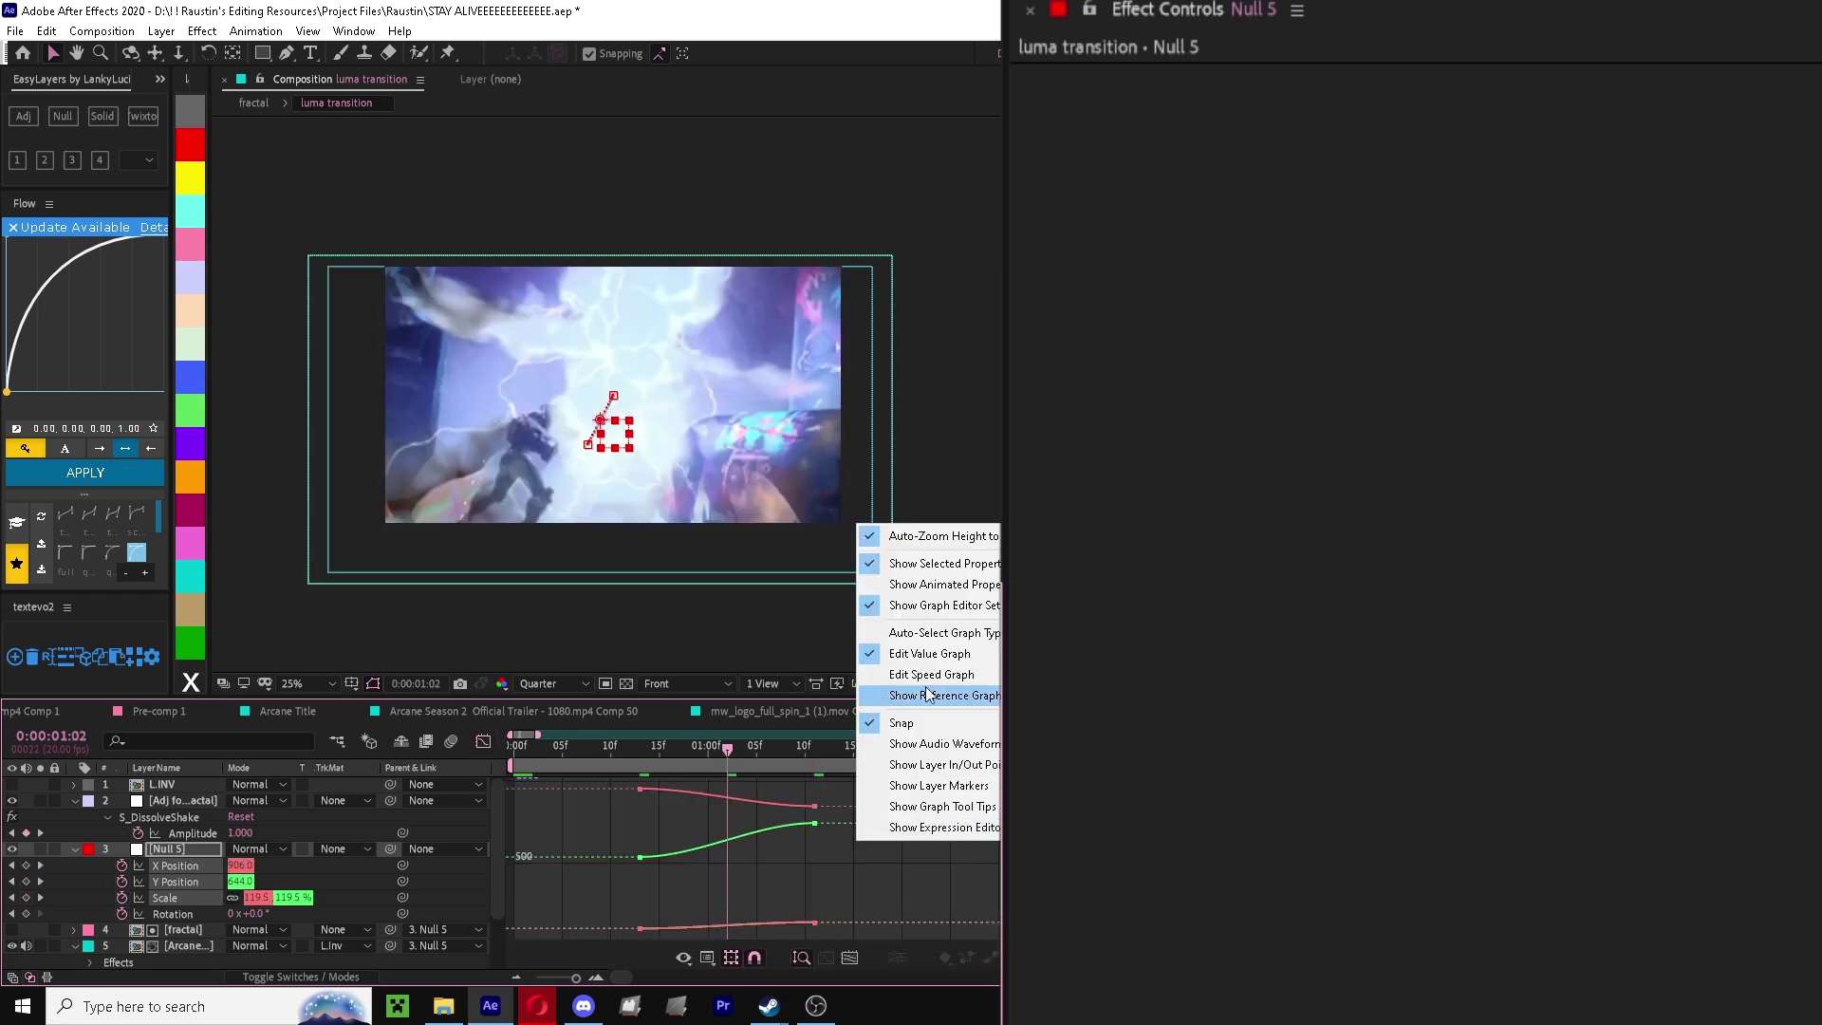
left_click(919, 675)
left_click_drag(905, 870, 708, 881)
left_click_drag(800, 857, 879, 922)
left_click_drag(728, 884, 736, 887)
- Play and scrub the null's movement through the transition, return to the keyframe view and go to 0:00:01:15
left_click_drag(715, 755, 617, 755)
key("space")
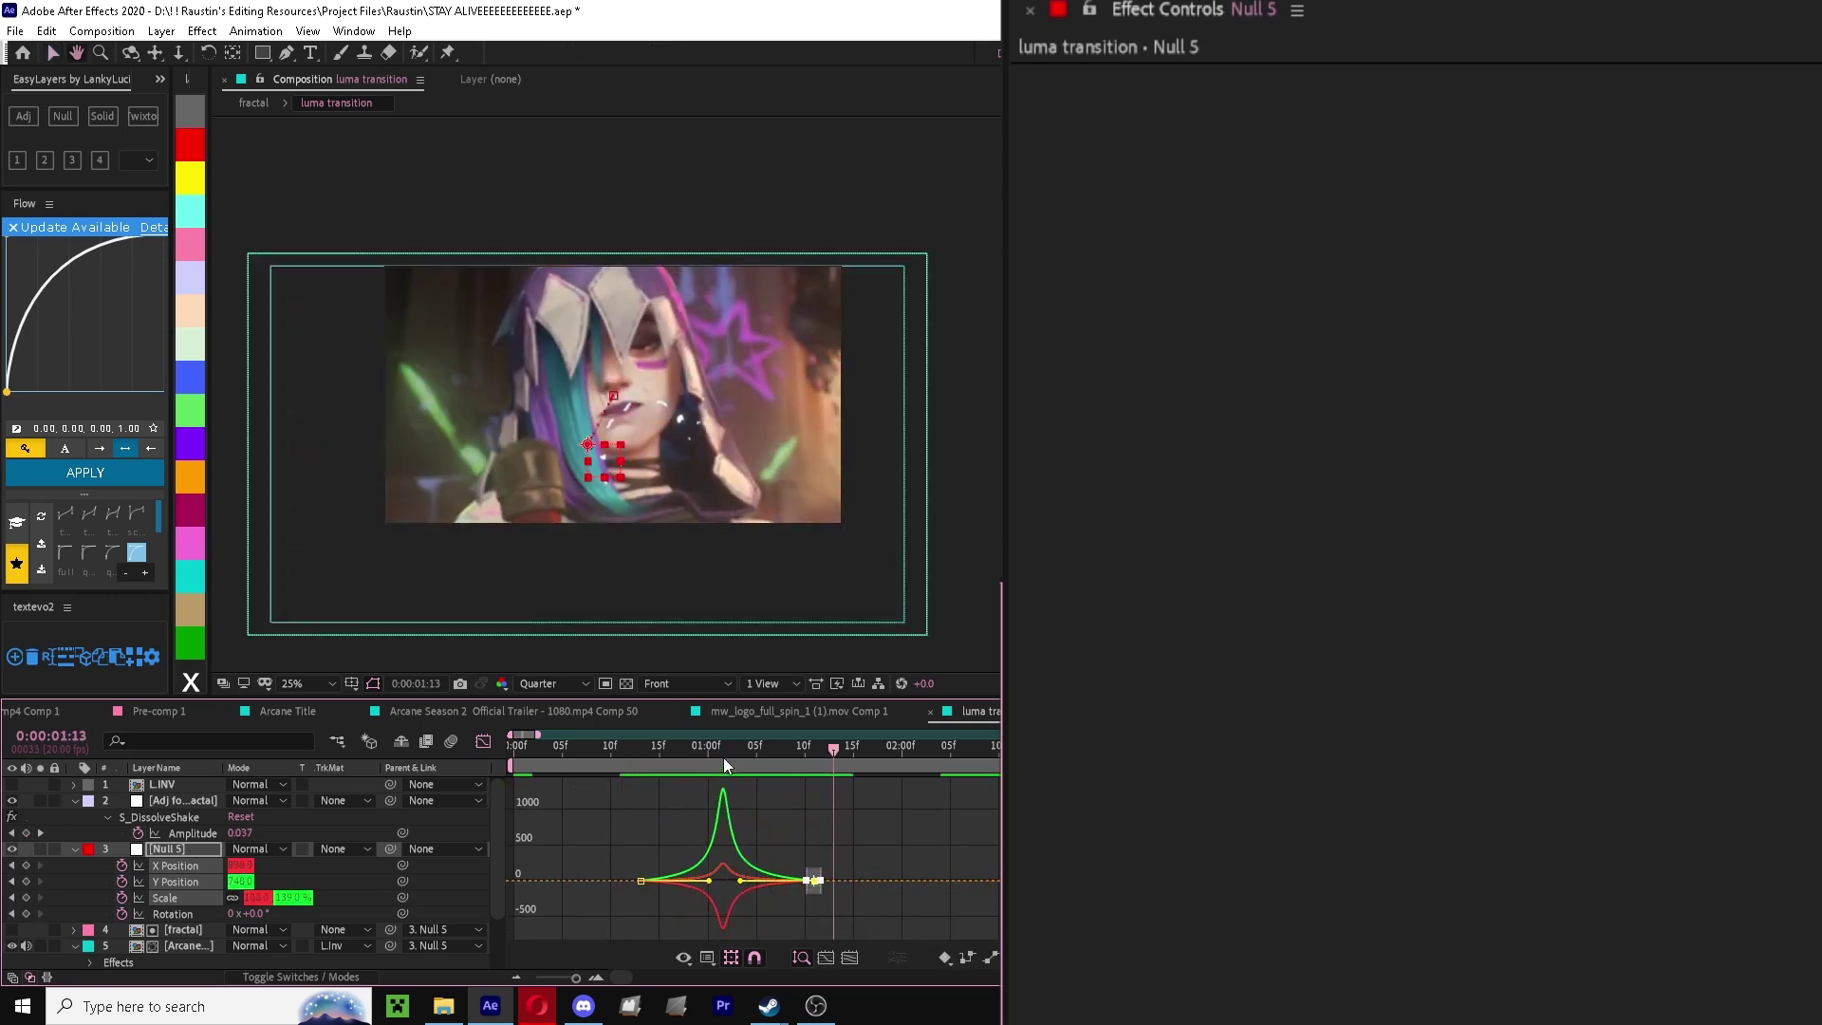
left_click(640, 748)
left_click_drag(641, 748, 805, 750)
left_click(482, 741)
mouse_move(839, 782)
left_mouse_down()
mouse_move(861, 771)
mouse_move(890, 794)
mouse_move(840, 799)
mouse_move(859, 799)
mouse_move(845, 760)
left_mouse_up()
scroll(868, 799, "up", 2)
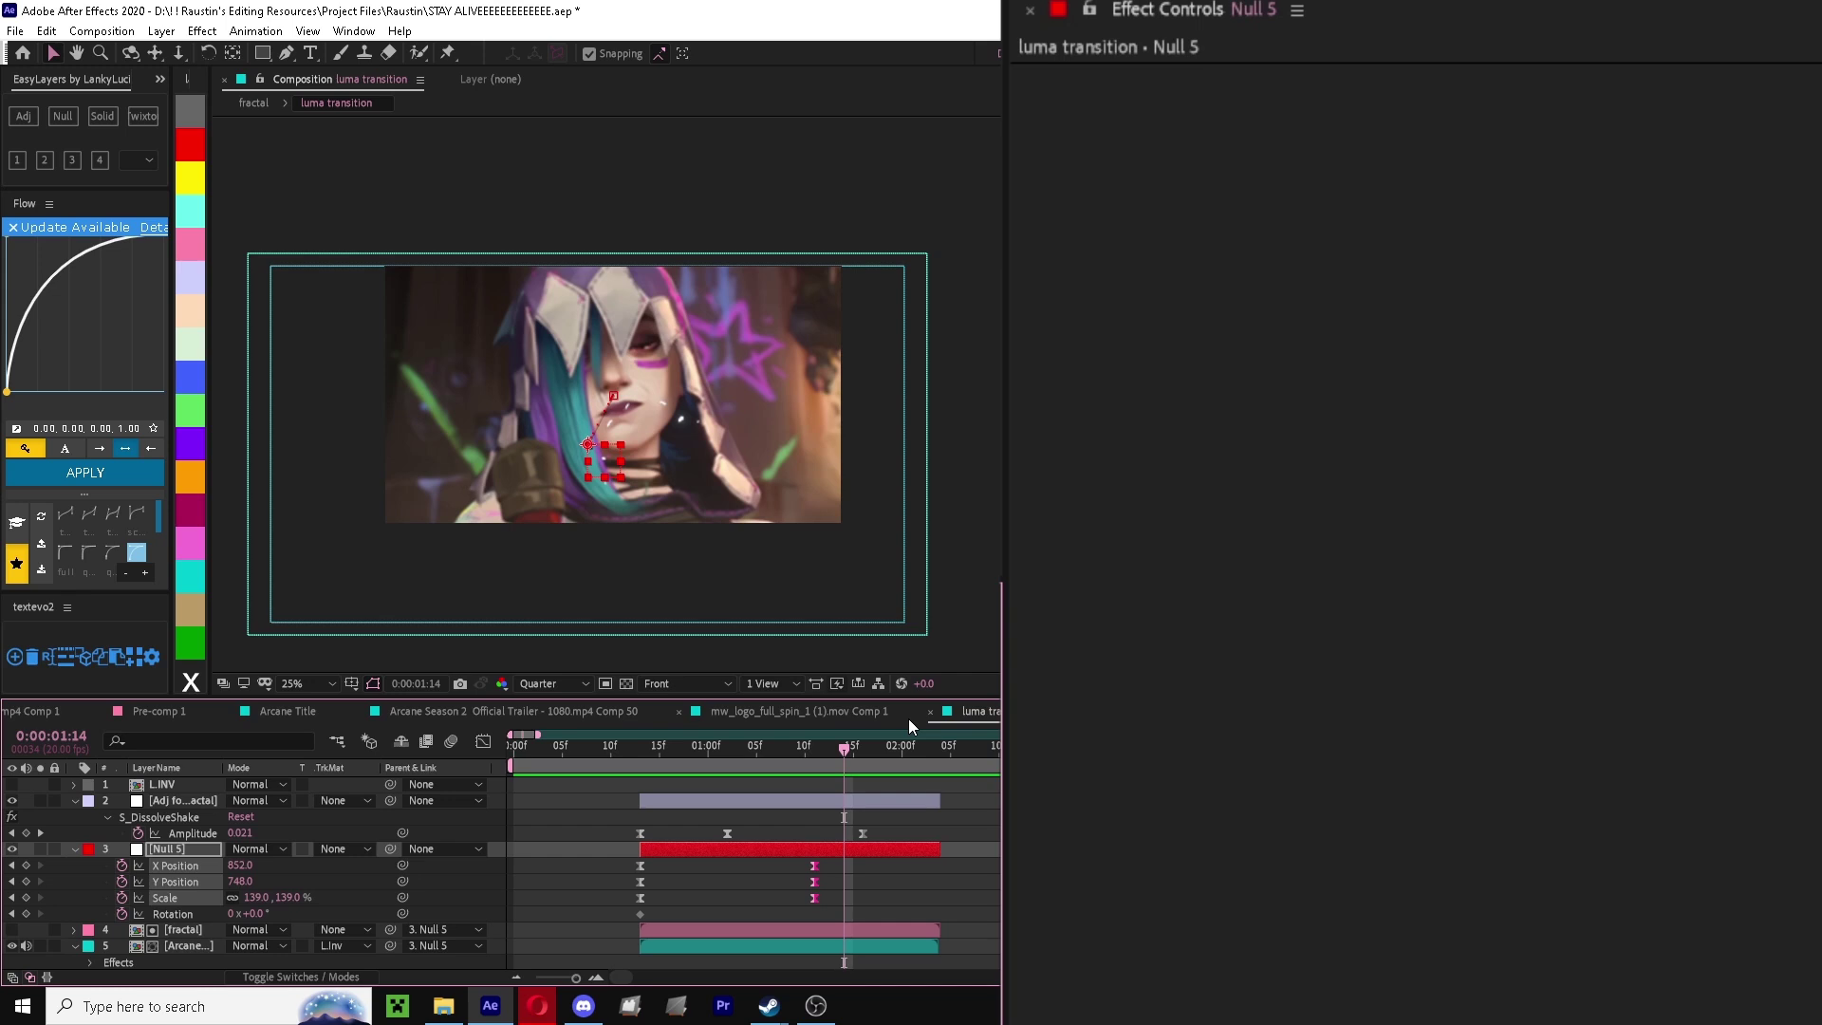
key("Page_Down")
scroll(839, 903, "down", 2)
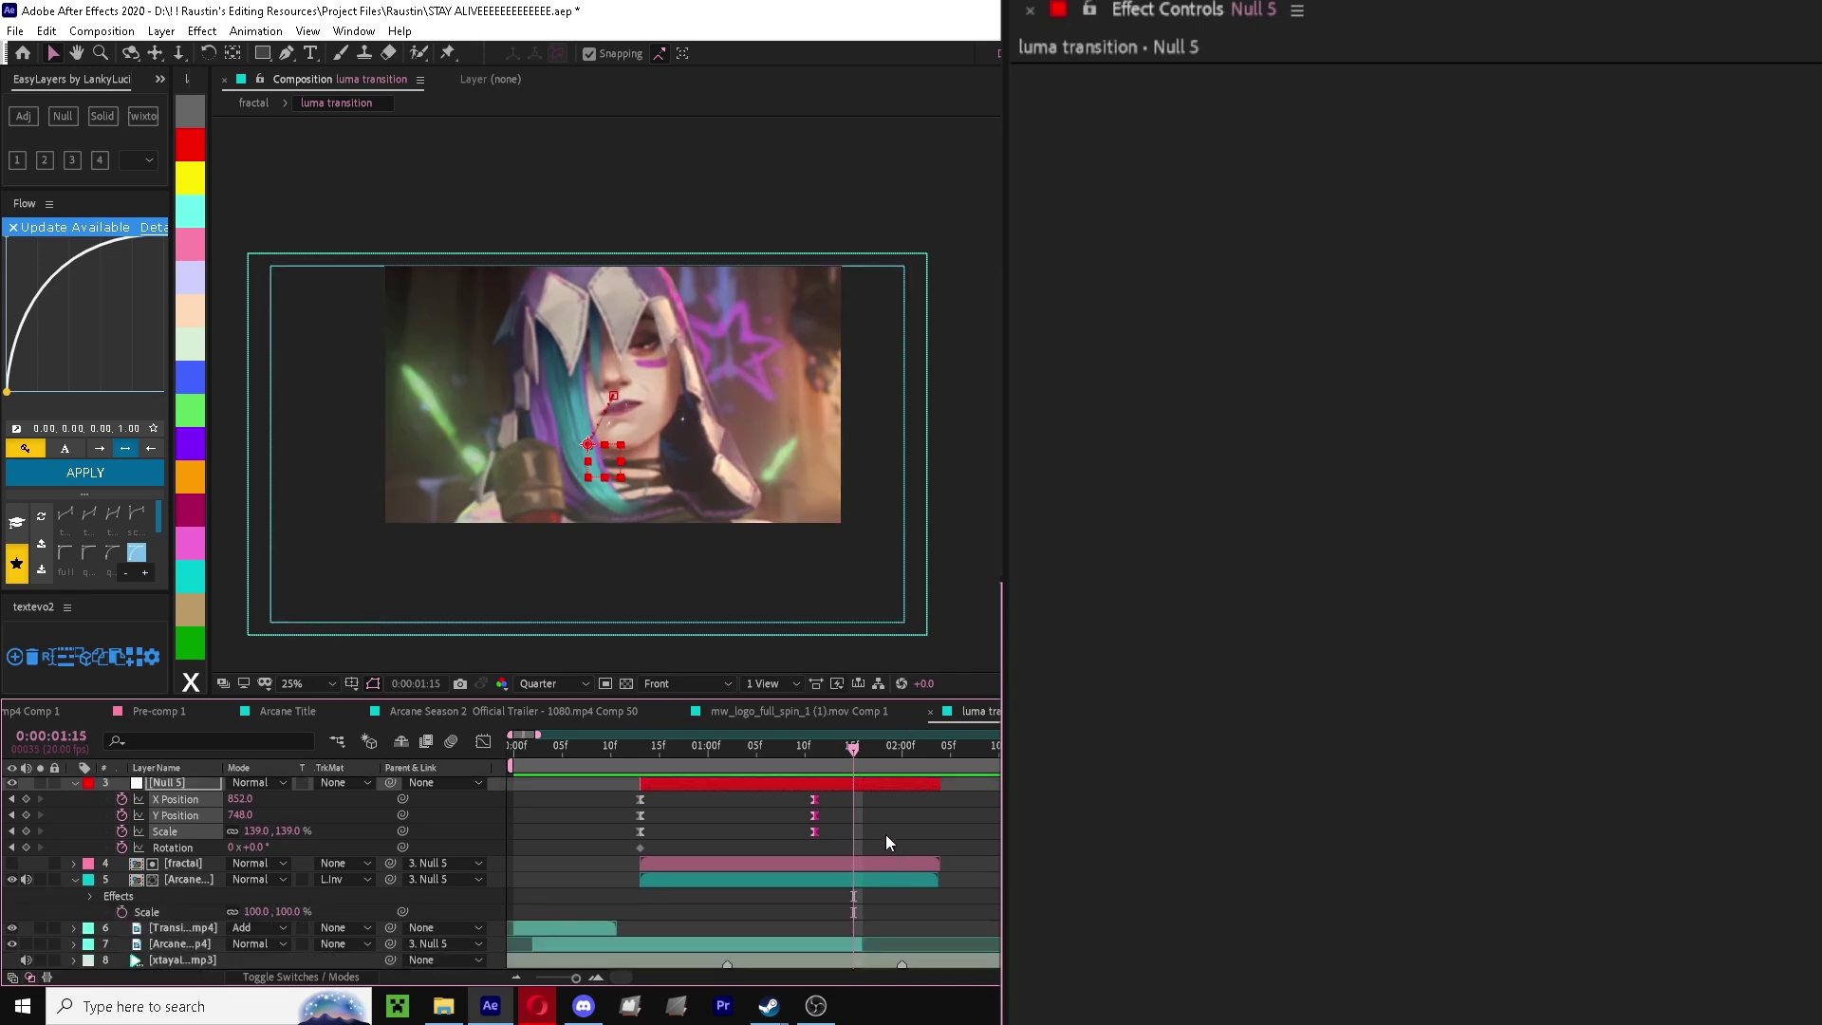